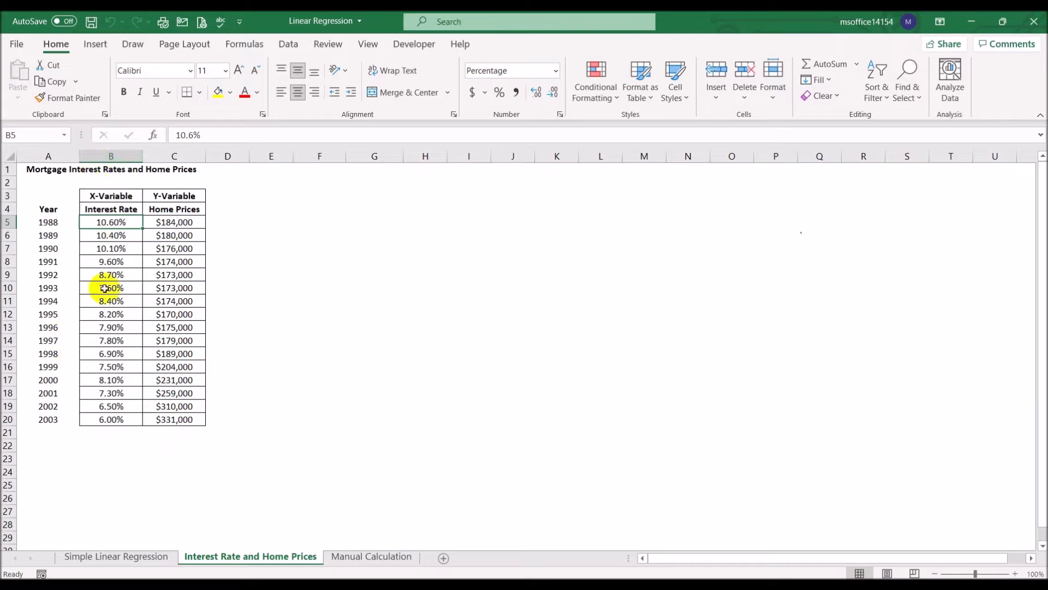
- Enter the label "Explainatory" in B2 above X-Variable and "Response" in C2 above Y-Variable
{"action": "left_click", "coordinate": [113, 182]}
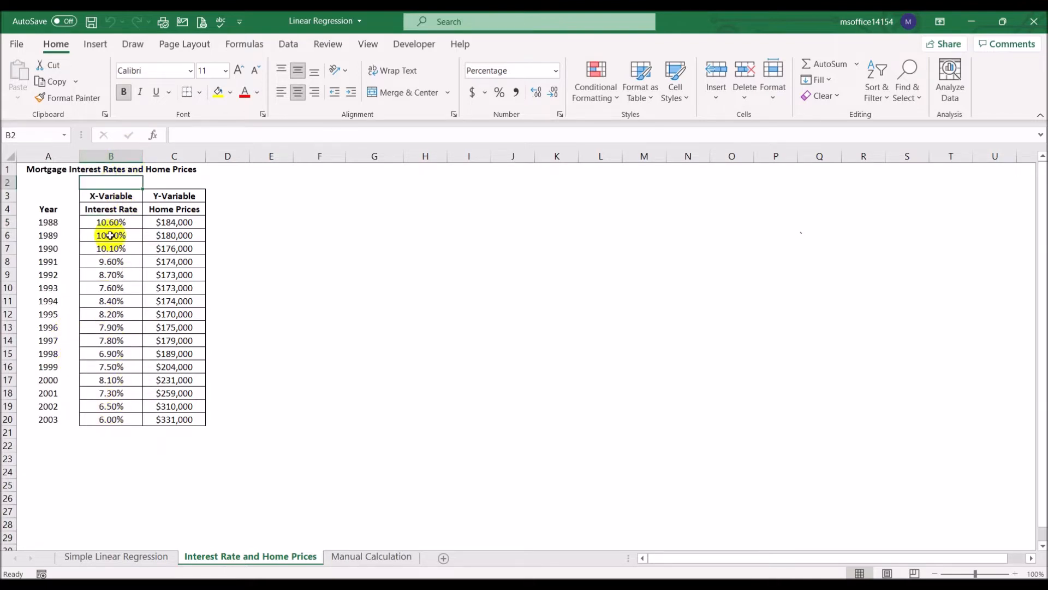
{"action": "type", "text": "Explainatory"}
{"action": "key", "text": "Return"}
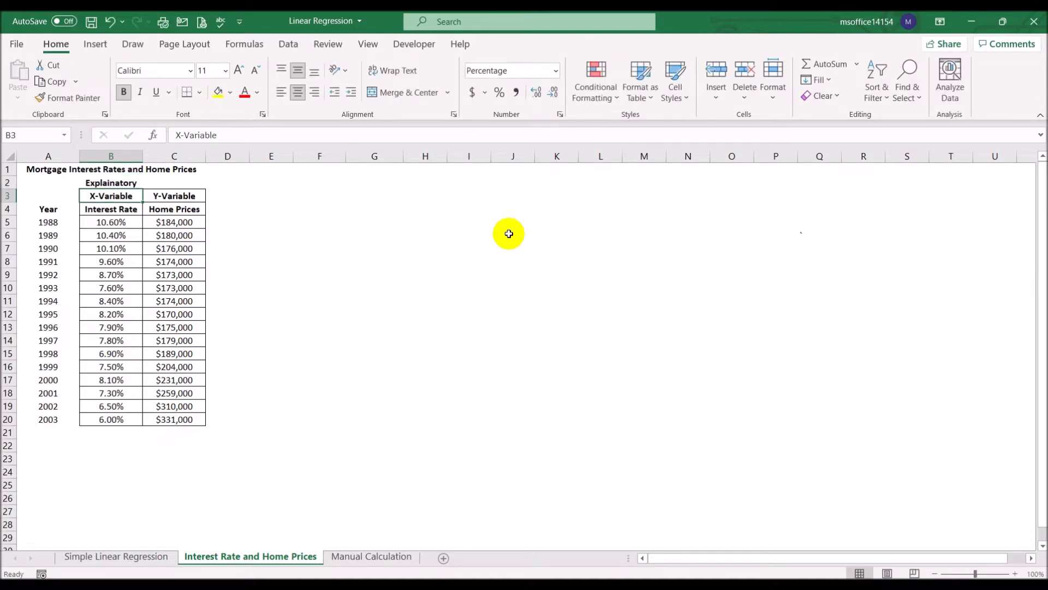
{"action": "key", "text": "Up"}
{"action": "key", "text": "Right"}
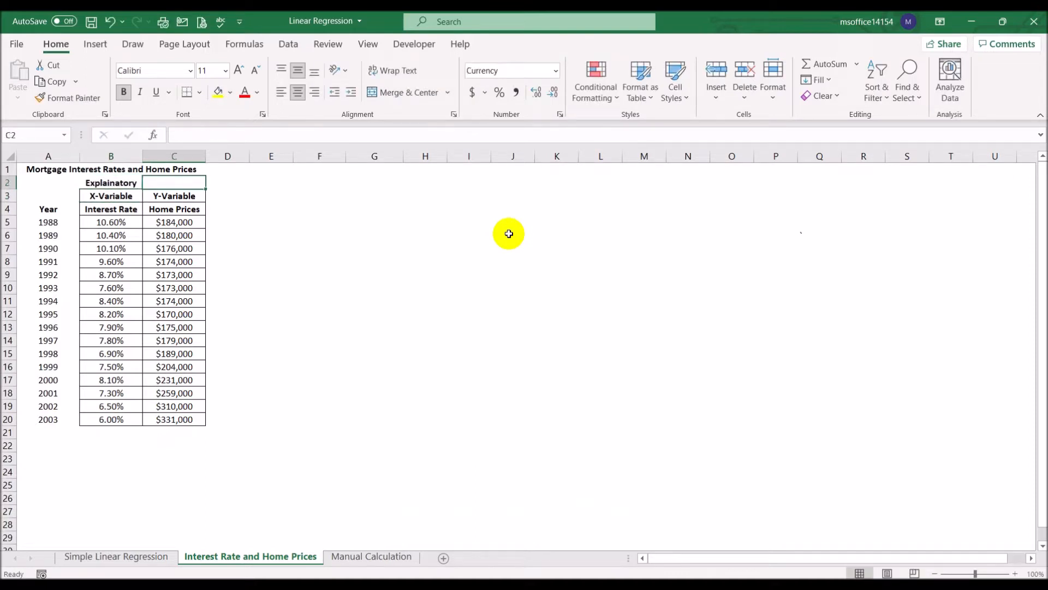
{"action": "type", "text": "Response"}
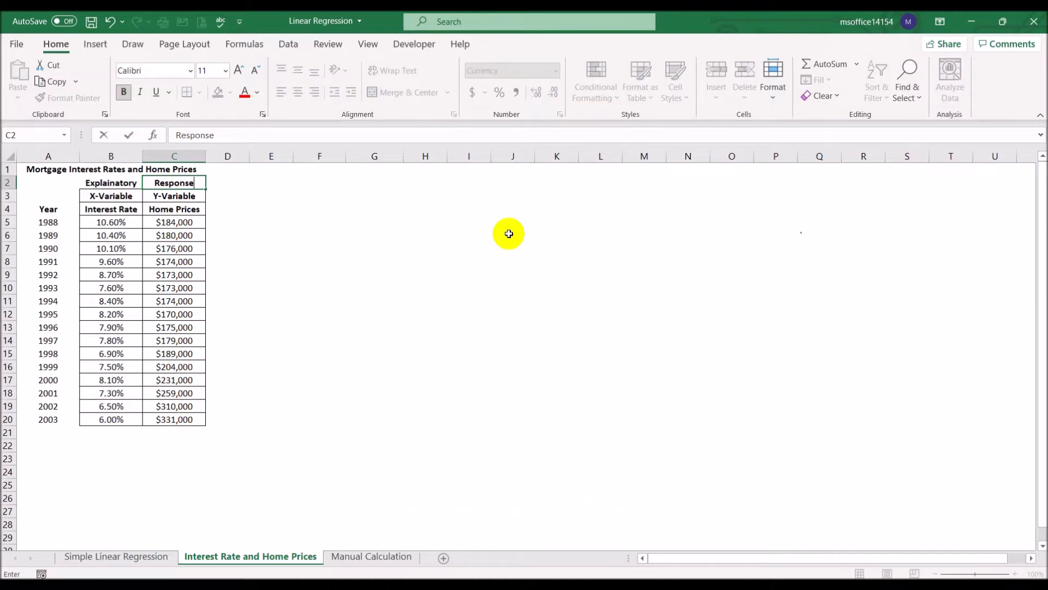
{"action": "key", "text": "Return"}
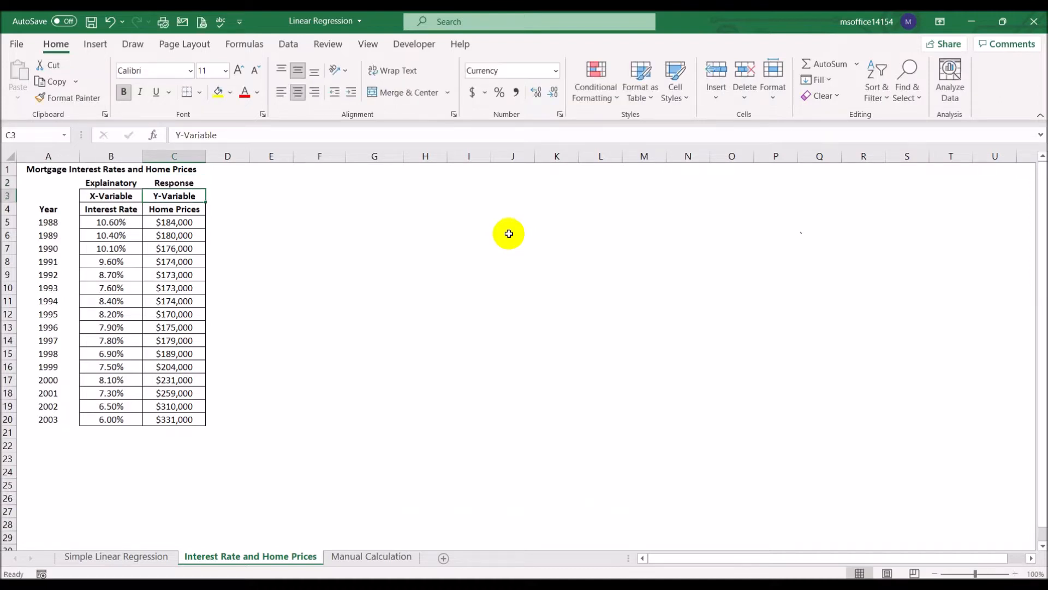
- Color the labels in B2:C2 red and correct the spelling in B2 to "Explanatory"
{"action": "left_click_drag", "start_coordinate": [125, 183], "coordinate": [174, 183]}
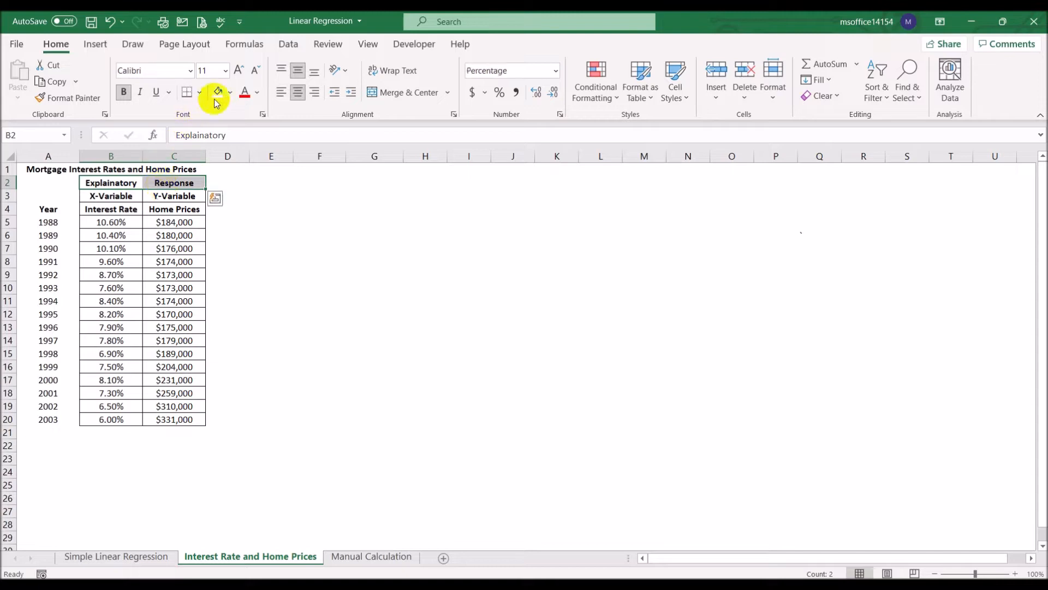
{"action": "left_click", "coordinate": [245, 93]}
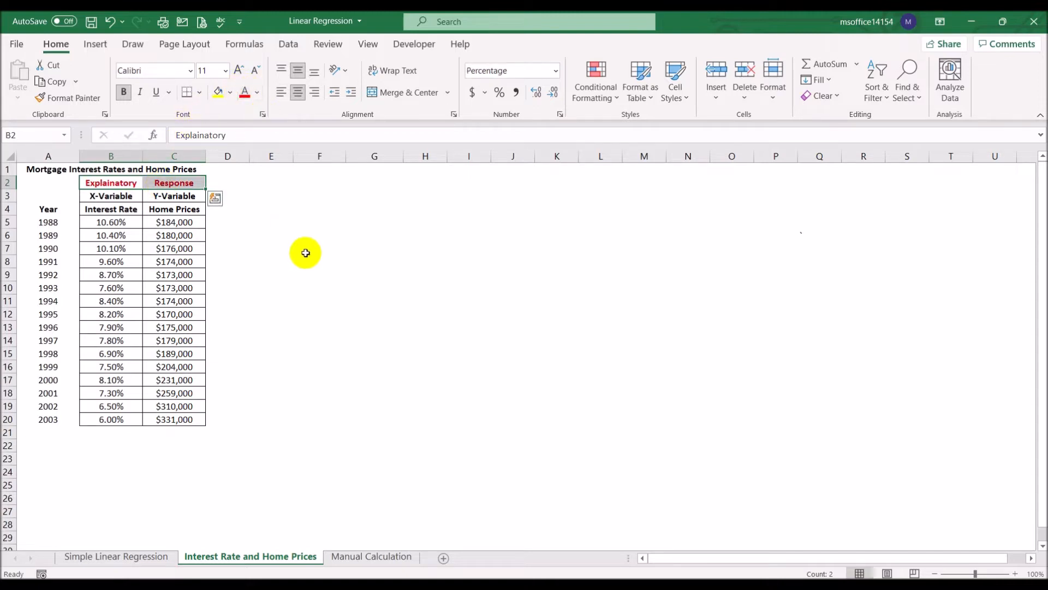
{"action": "left_click", "coordinate": [119, 182]}
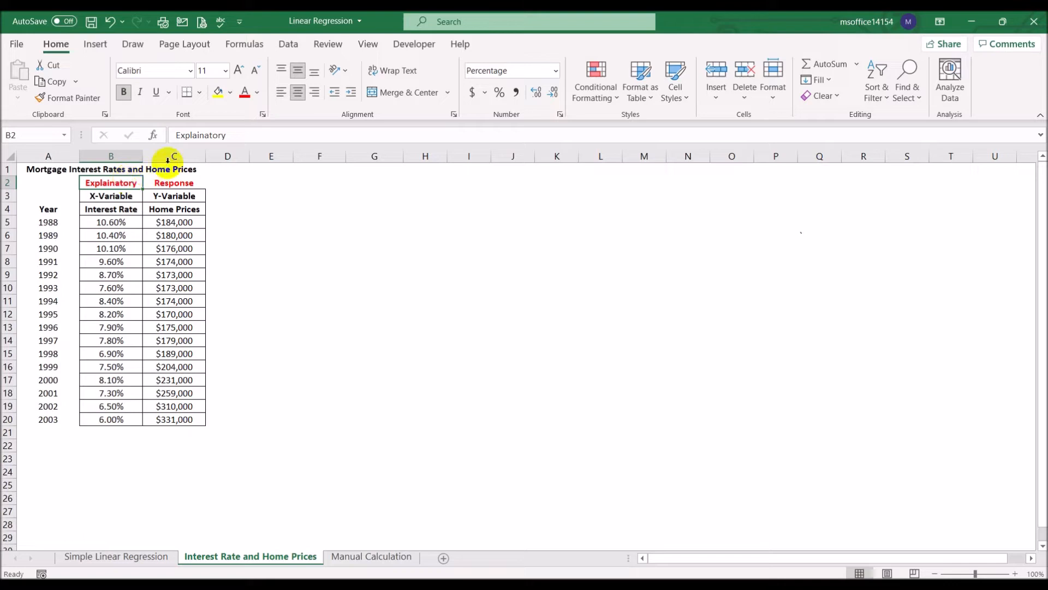
{"action": "left_click", "coordinate": [200, 135]}
{"action": "key", "text": "BackSpace"}
{"action": "key", "text": "Return"}
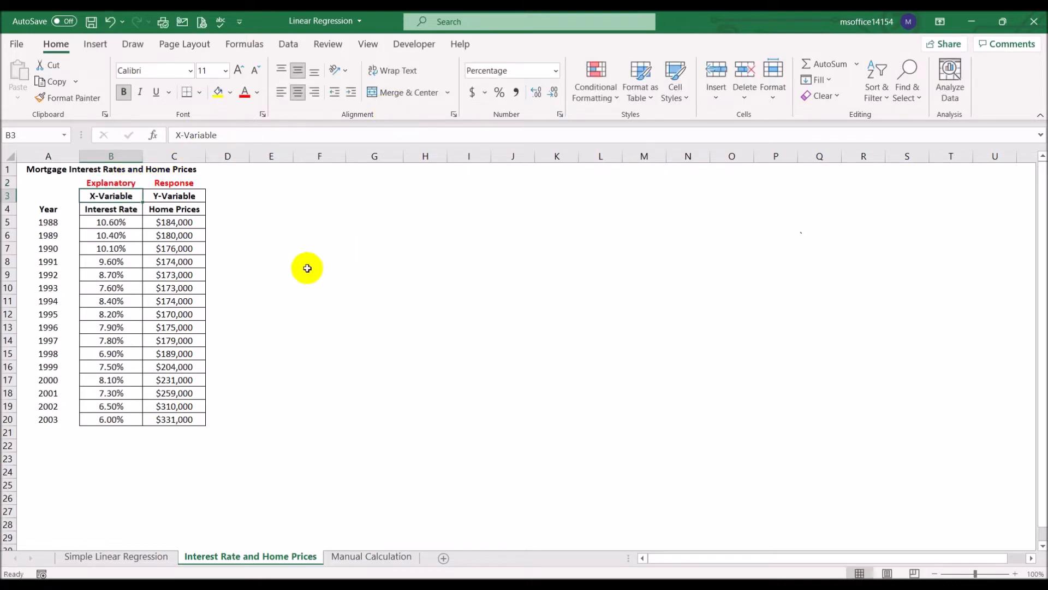
{"action": "left_click_drag", "start_coordinate": [107, 222], "coordinate": [107, 282]}
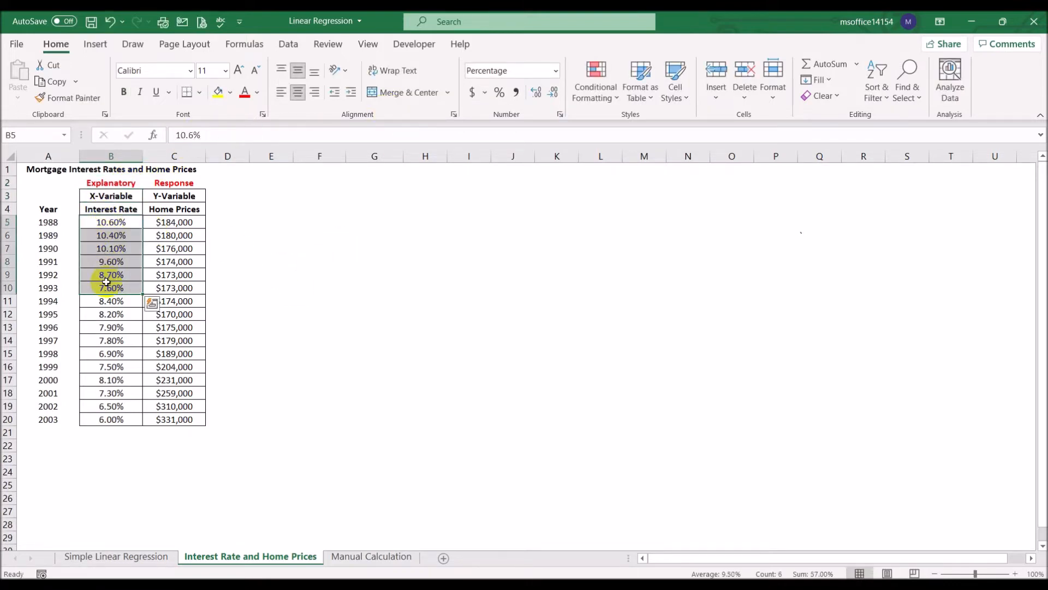
{"action": "left_click_drag", "start_coordinate": [174, 223], "coordinate": [176, 274]}
{"action": "left_click", "coordinate": [113, 224]}
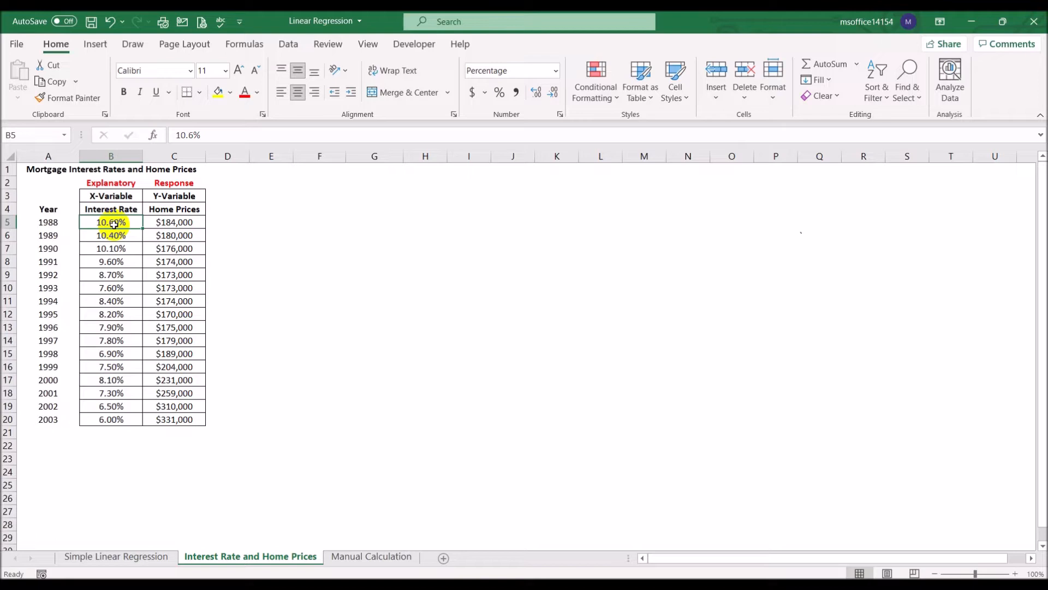
{"action": "left_click", "coordinate": [168, 233]}
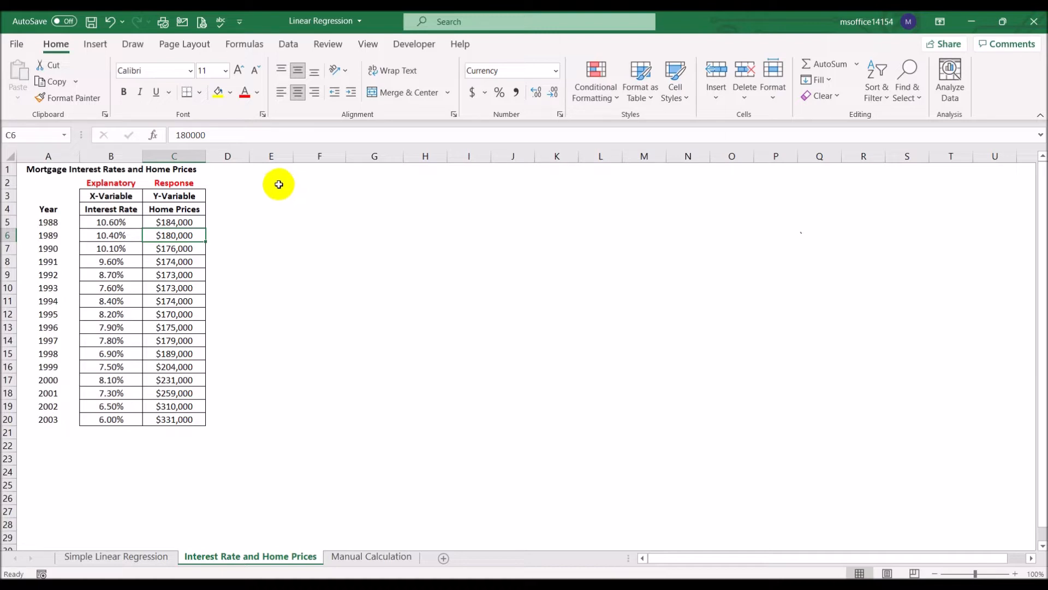
- Insert a markers-only scatter chart from the interest rate and home price data in B5:C20
{"action": "left_click", "coordinate": [128, 221]}
{"action": "left_click_drag", "start_coordinate": [127, 220], "coordinate": [173, 421]}
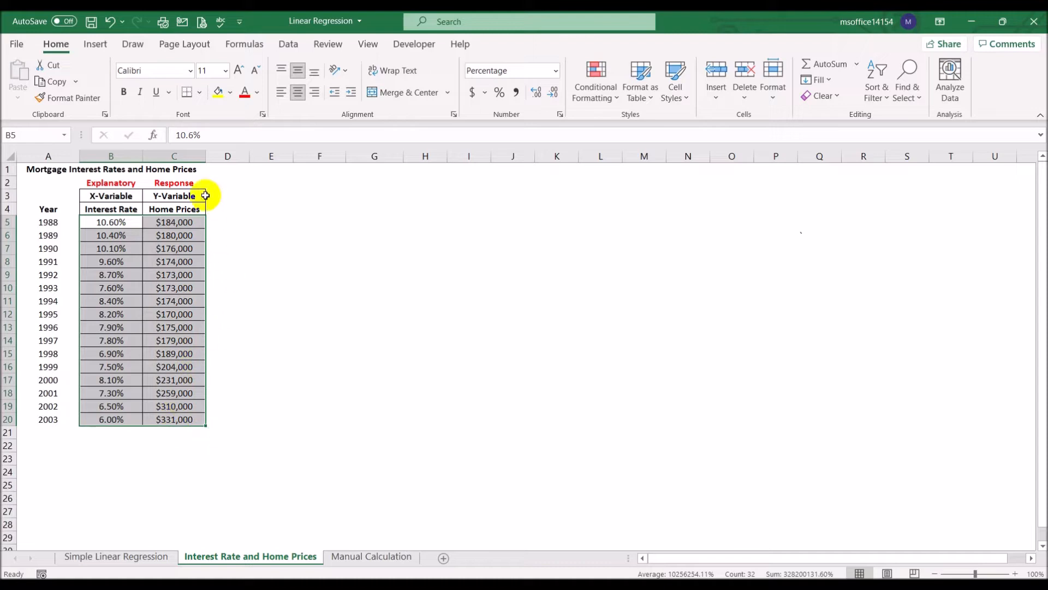
{"action": "left_click", "coordinate": [96, 46]}
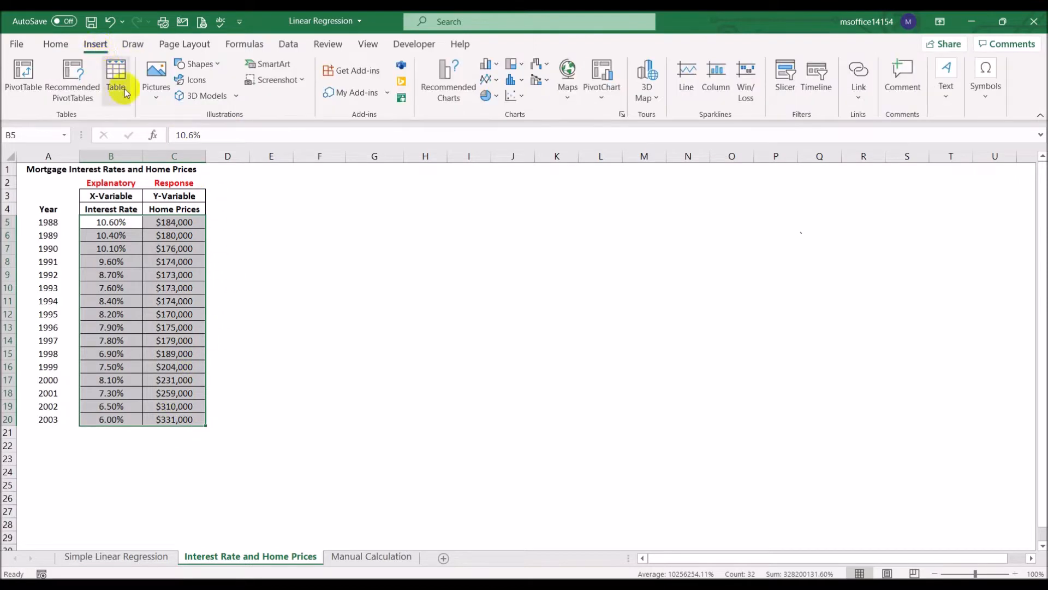
{"action": "left_click", "coordinate": [512, 96]}
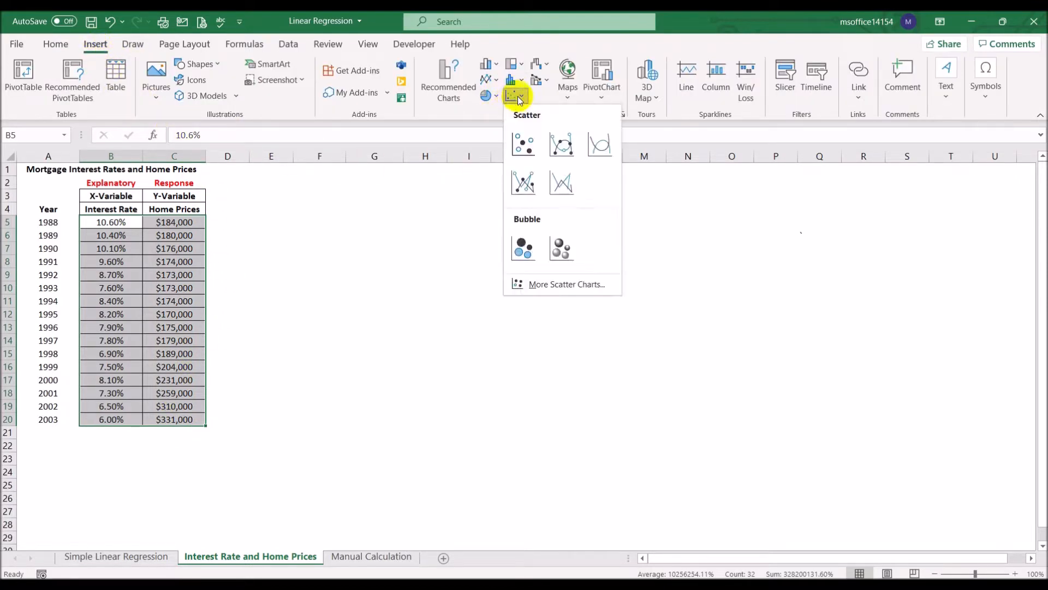
{"action": "left_click", "coordinate": [522, 143]}
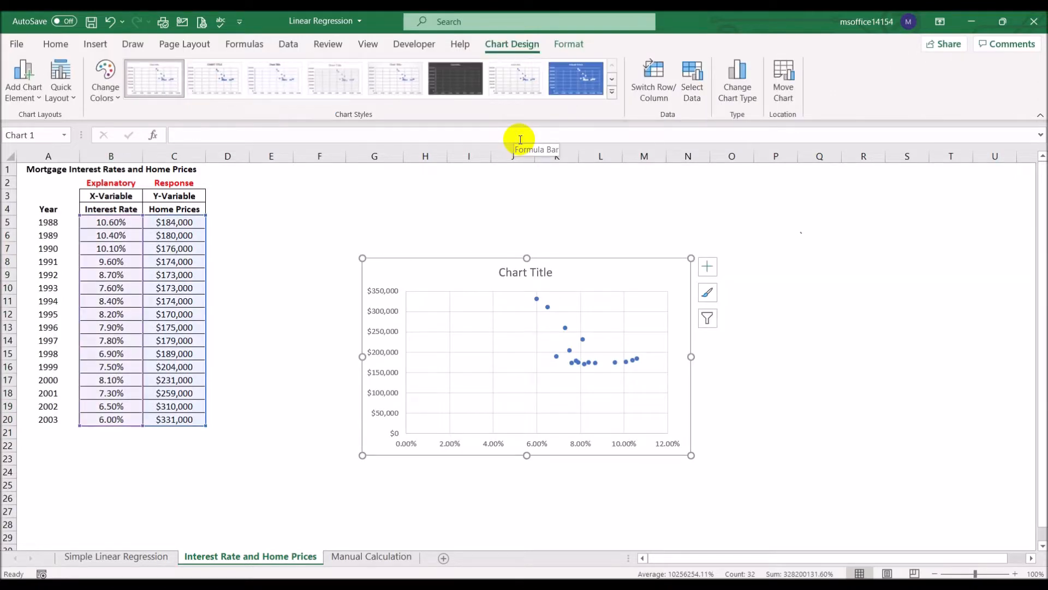
- Move the scatter chart beside the data table and enlarge it to span about columns E to P and rows 3 to 27
{"action": "left_click_drag", "start_coordinate": [484, 265], "coordinate": [363, 201]}
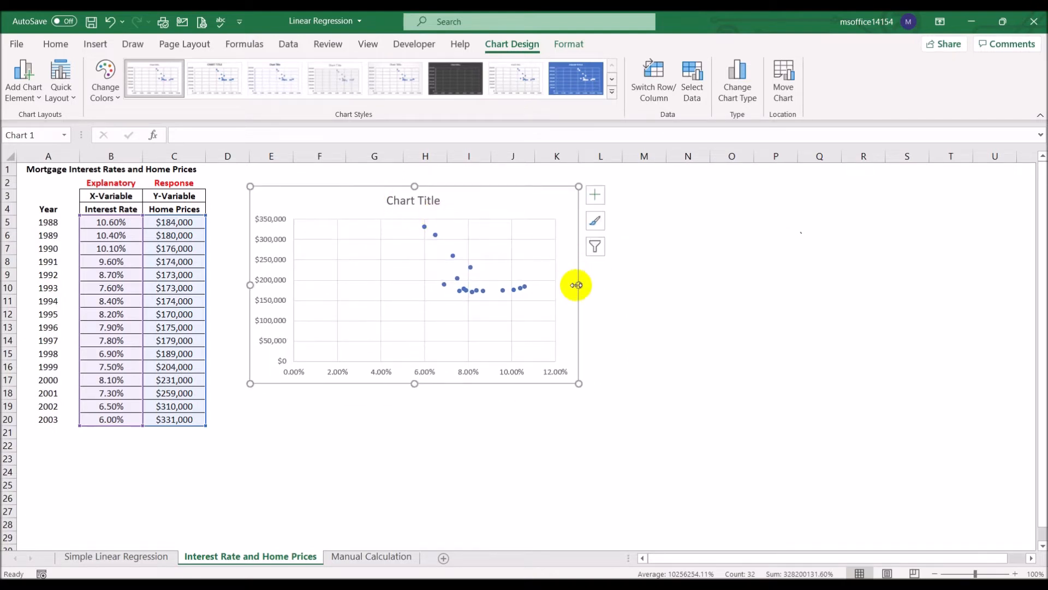
{"action": "left_click_drag", "start_coordinate": [592, 284], "coordinate": [810, 285]}
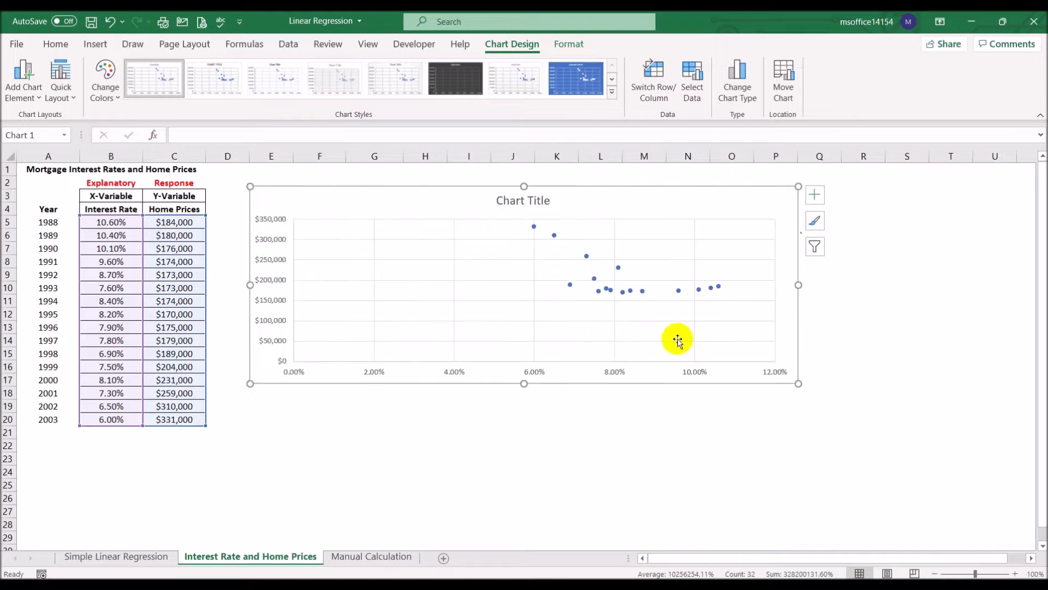
{"action": "left_click_drag", "start_coordinate": [523, 383], "coordinate": [529, 519]}
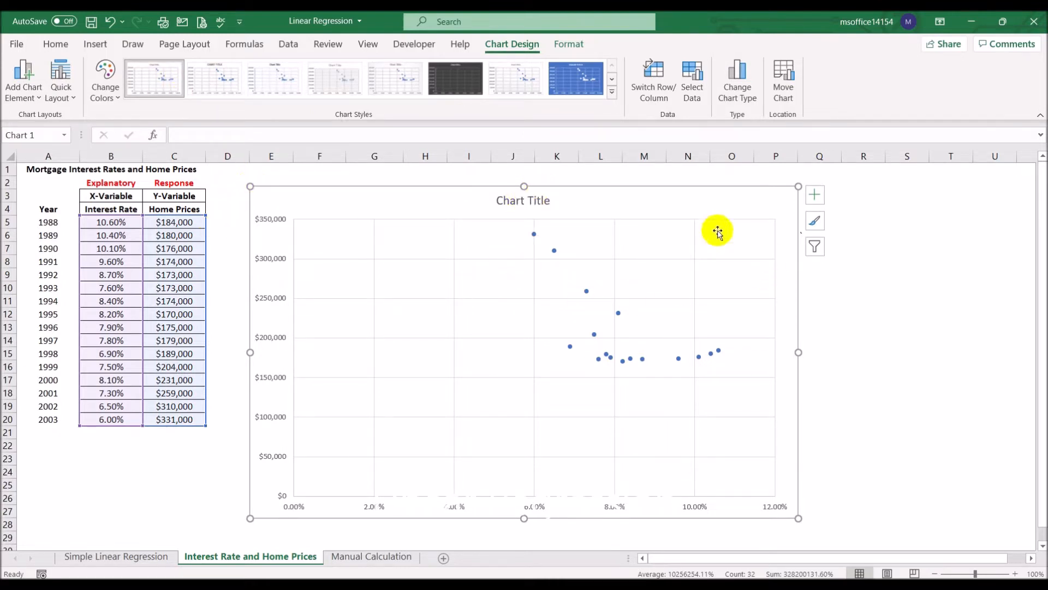
- Change the chart title to "Home Price vs Interest rates" and close the formatting pane
{"action": "double_click", "coordinate": [526, 206]}
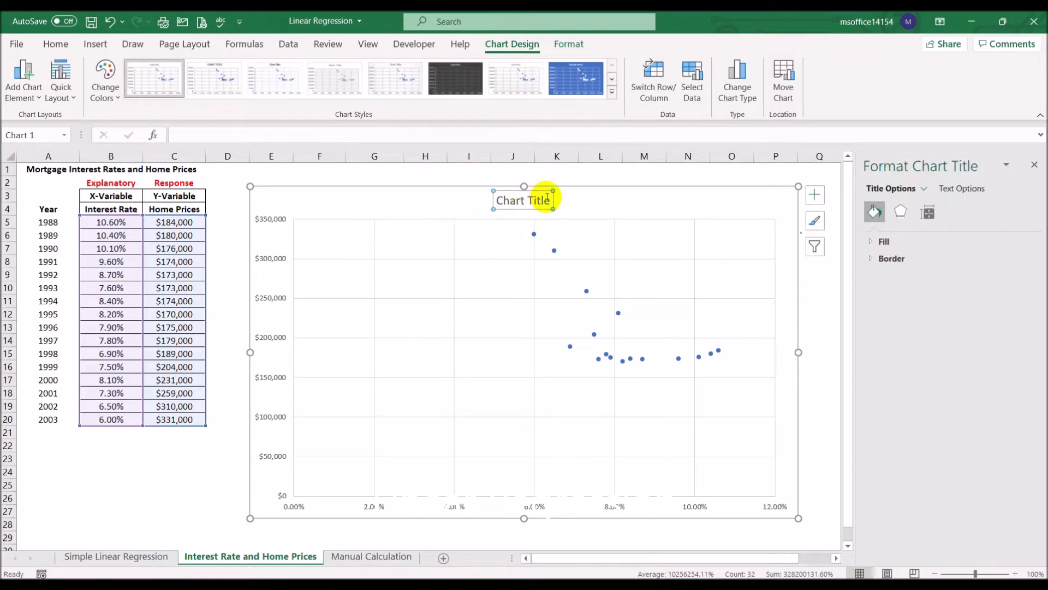
{"action": "left_click_drag", "start_coordinate": [498, 200], "coordinate": [553, 198]}
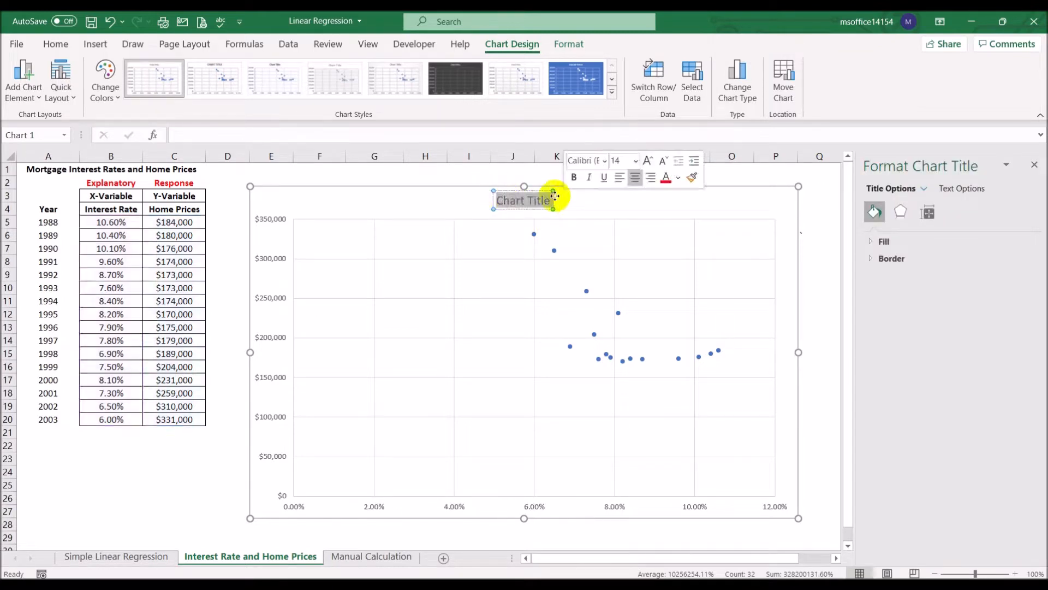
{"action": "type", "text": "Home Price"}
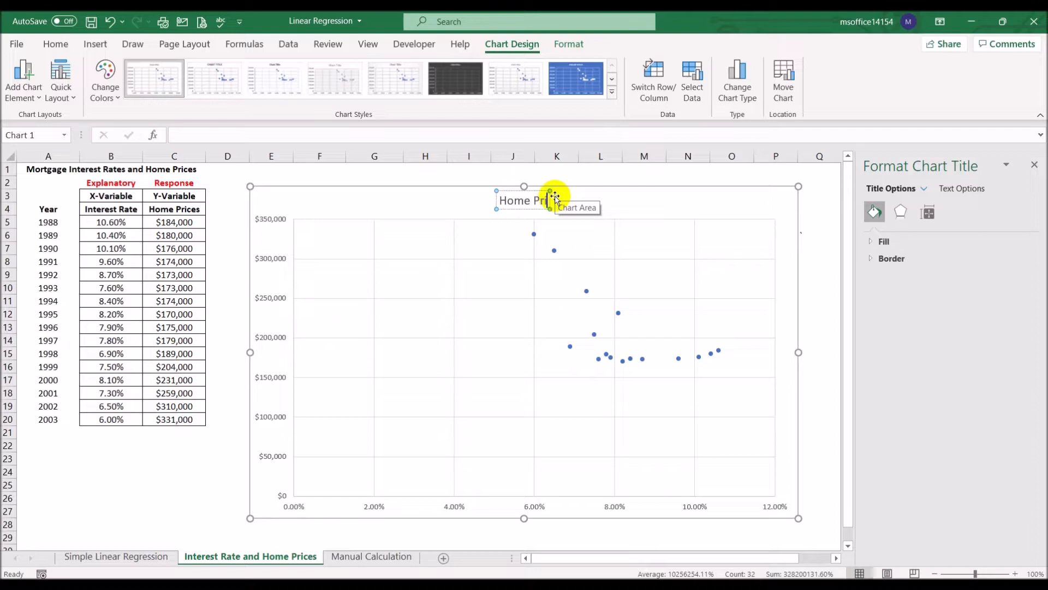
{"action": "type", "text": " vs Inte"}
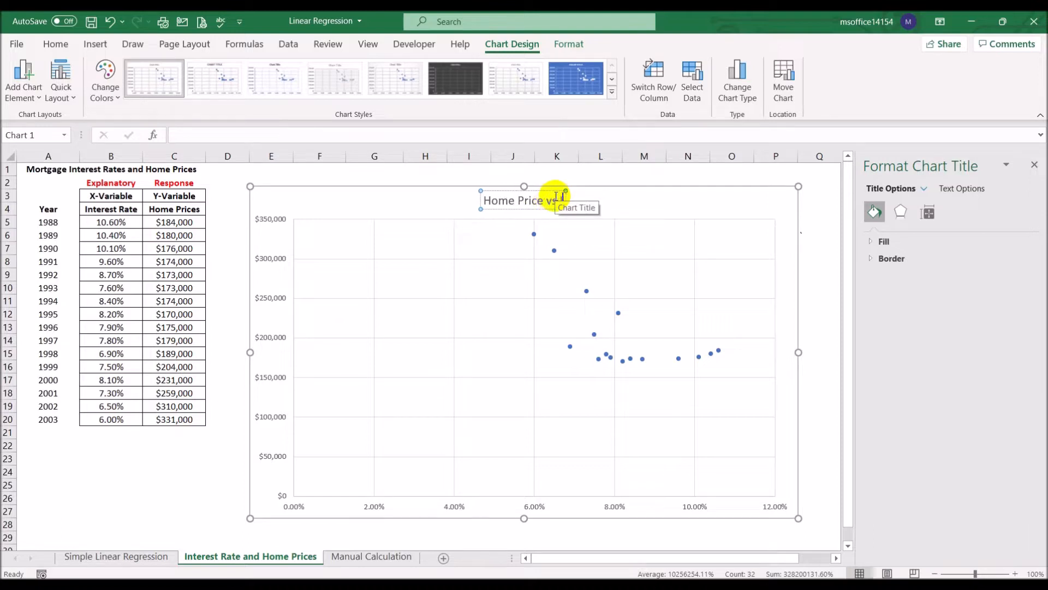
{"action": "type", "text": "rest rated"}
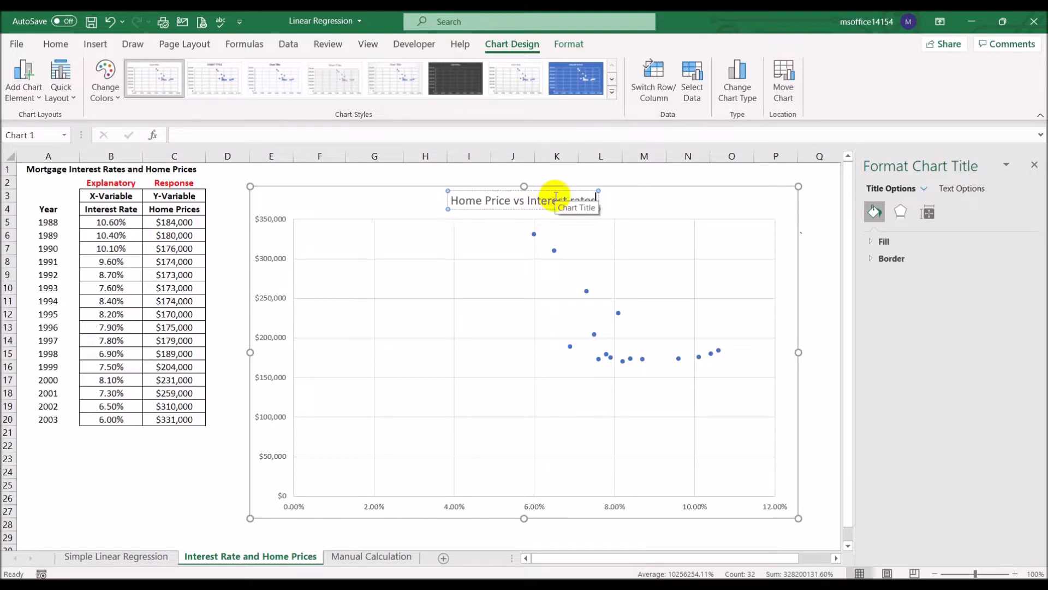
{"action": "left_click", "coordinate": [813, 206]}
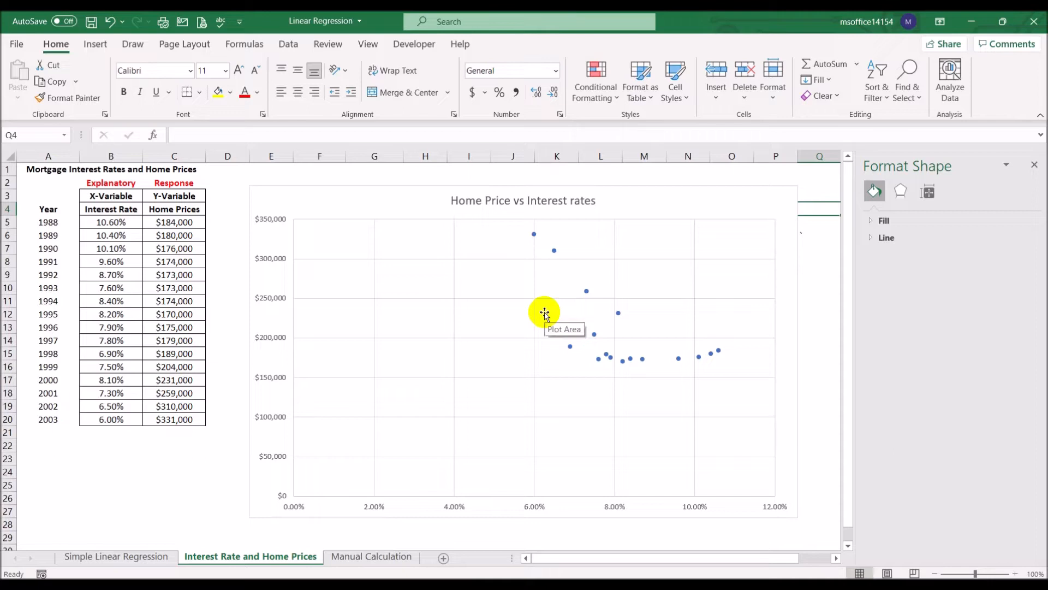
{"action": "left_click", "coordinate": [1035, 164]}
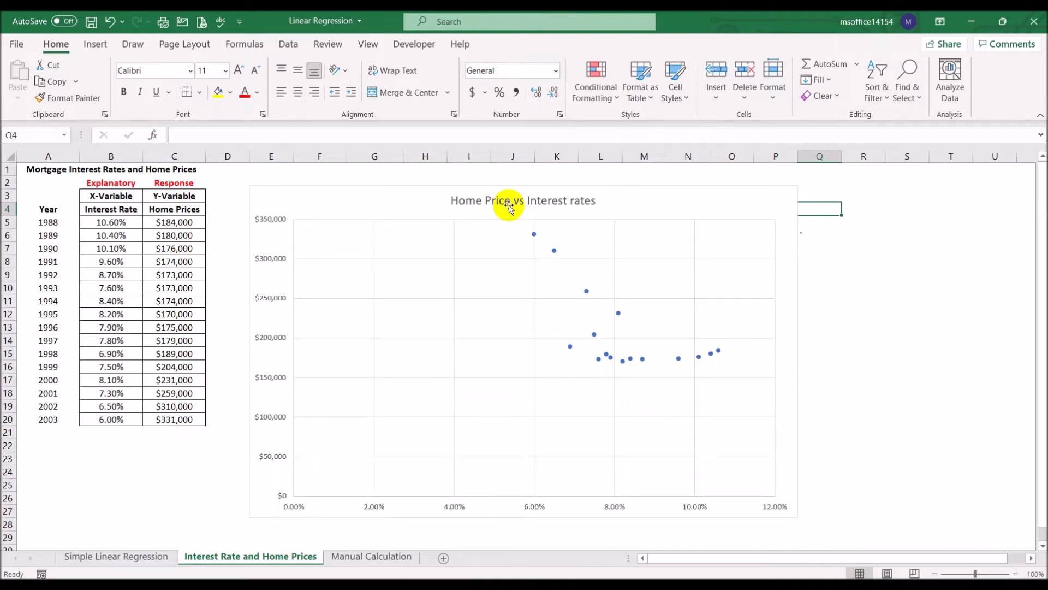
- Apply quick layout Layout 9 to the scatter chart to add axis titles, a legend and a trendline with its equation
{"action": "left_click", "coordinate": [395, 208]}
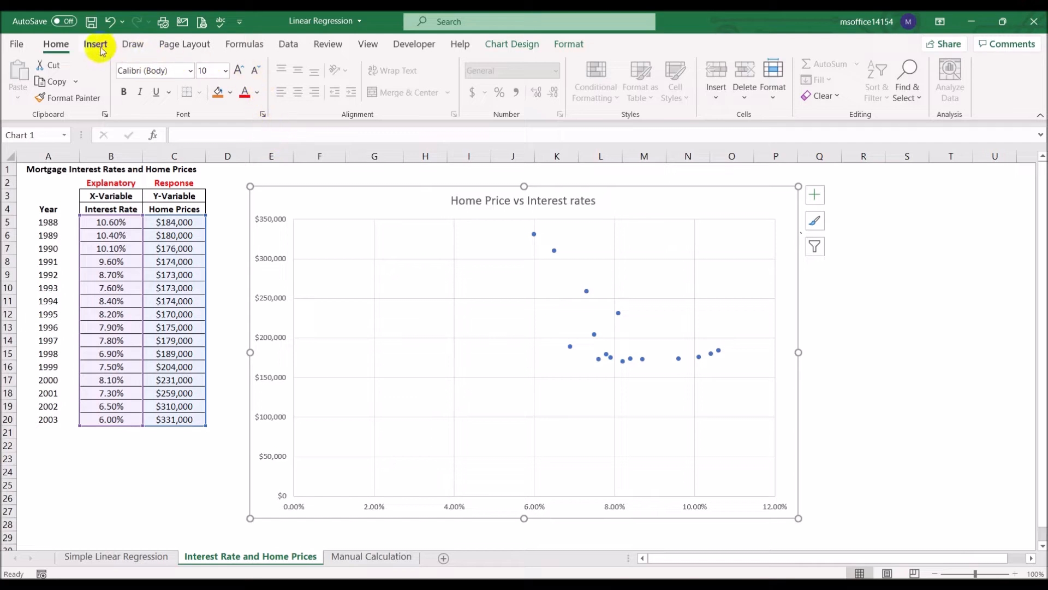
{"action": "double_click", "coordinate": [392, 212]}
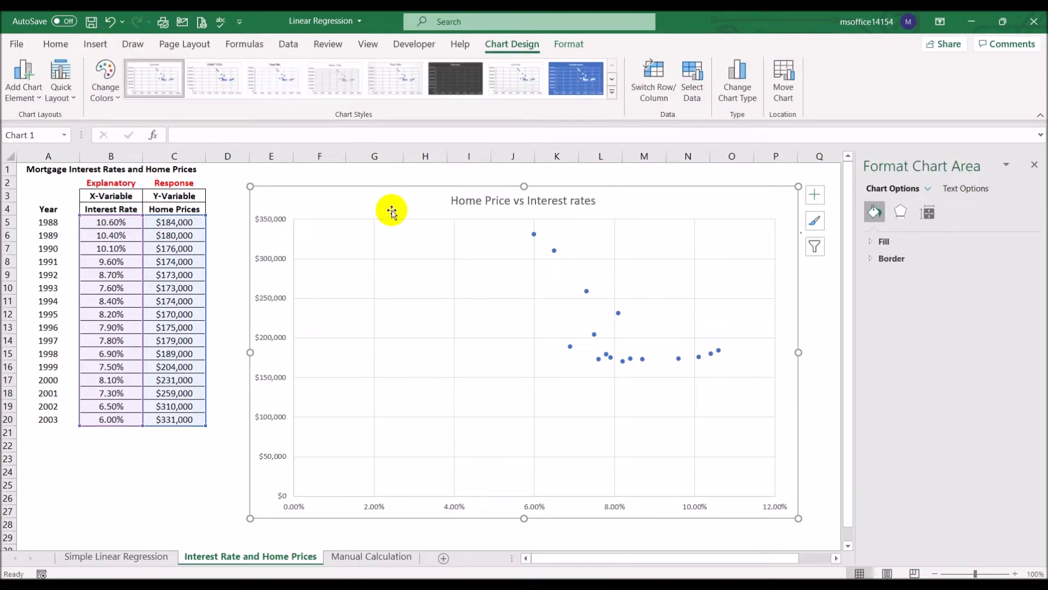
{"action": "left_click", "coordinate": [76, 102]}
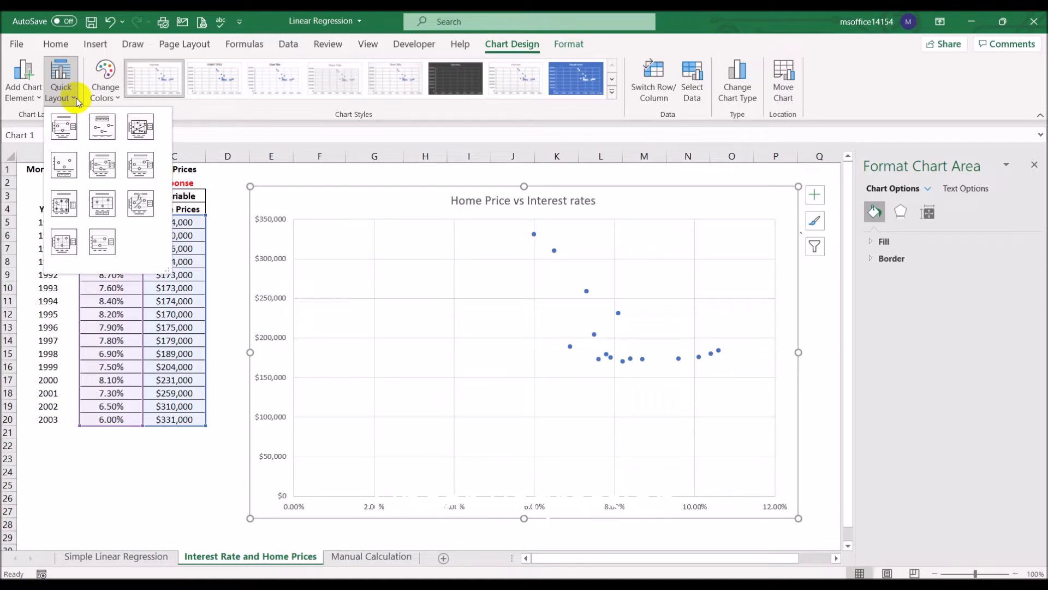
{"action": "left_click", "coordinate": [140, 202]}
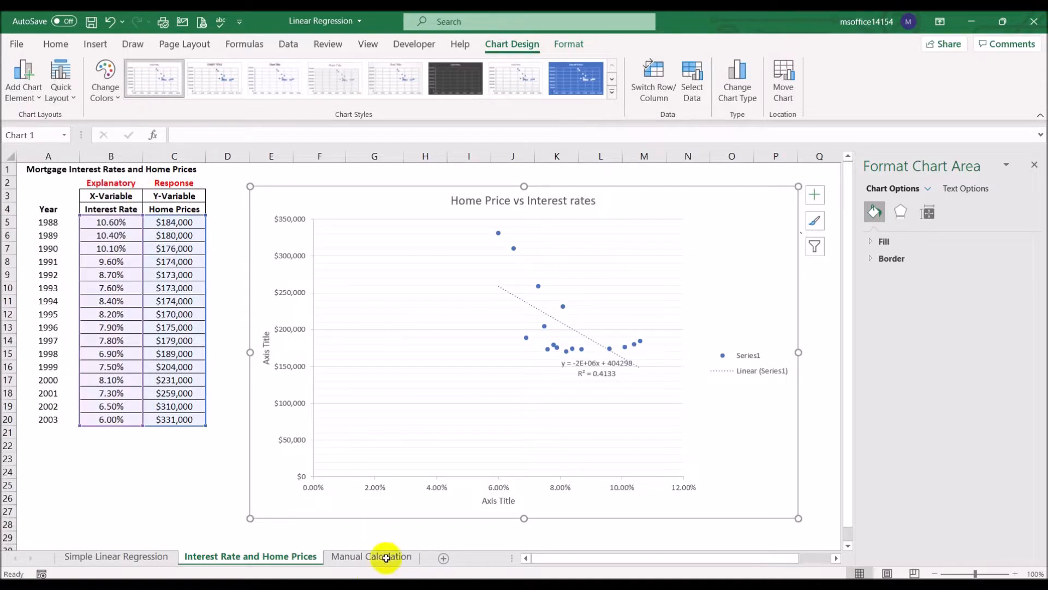
- Change the chart's horizontal axis title to "Interest Rates"
{"action": "left_click", "coordinate": [494, 501]}
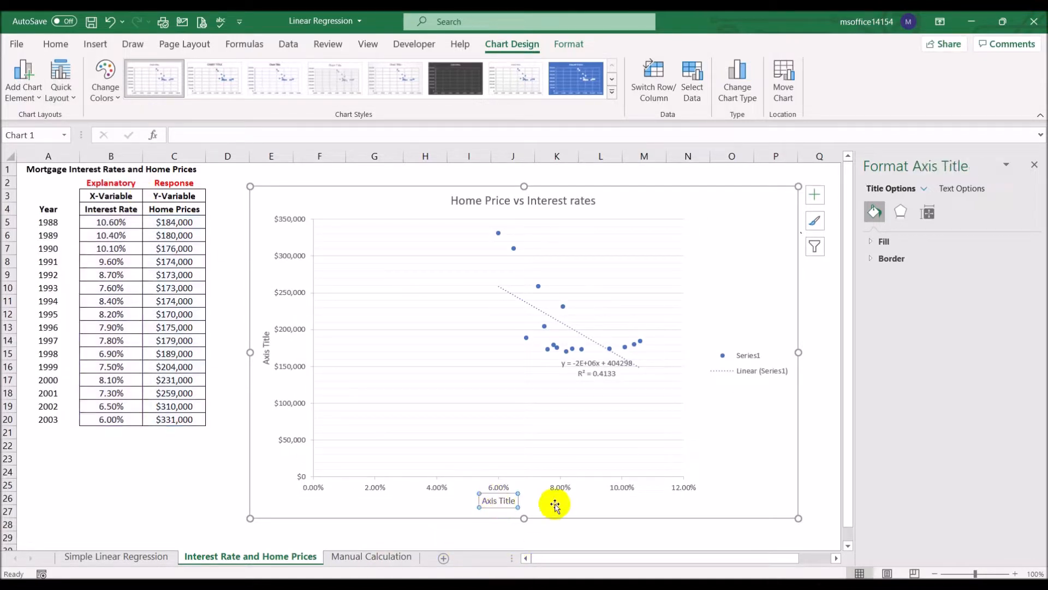
{"action": "left_click_drag", "start_coordinate": [496, 500], "coordinate": [539, 500]}
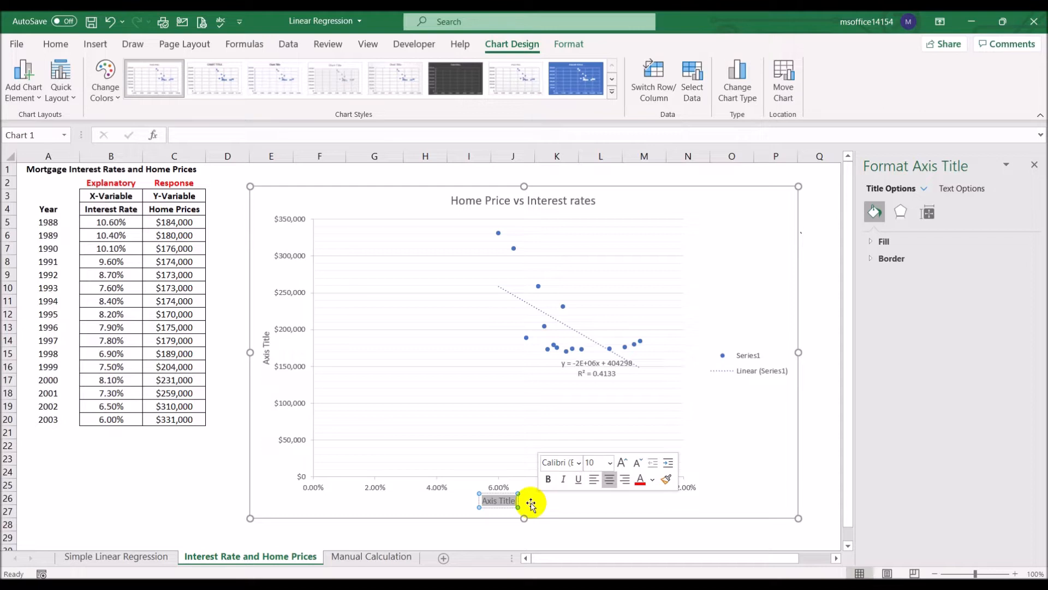
{"action": "key", "text": "BackSpace"}
{"action": "type", "text": "Interest Rates"}
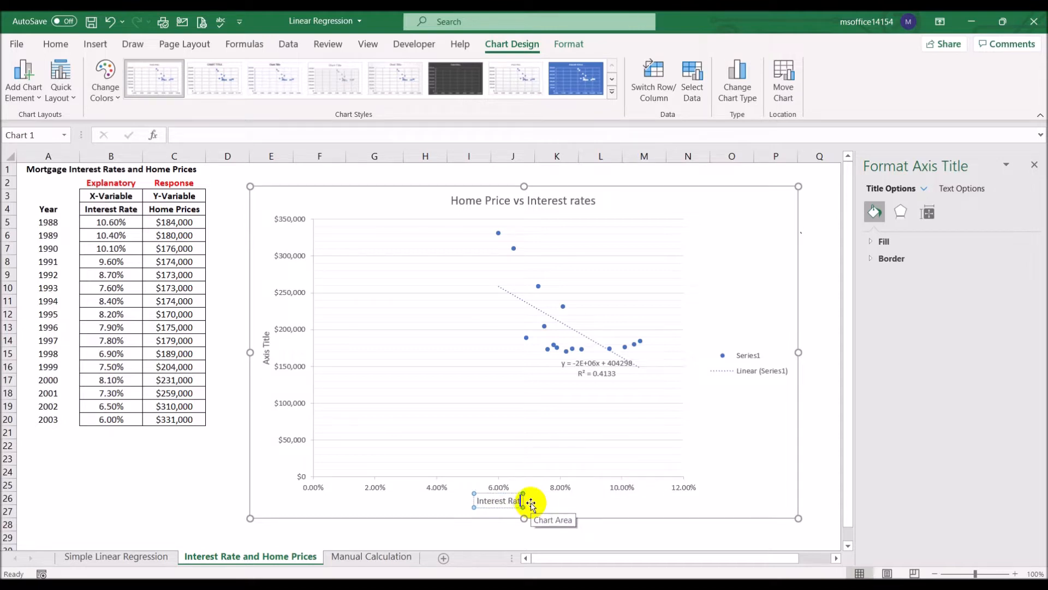
- Change the chart's vertical axis title to "Home Prices"
{"action": "left_click", "coordinate": [267, 344]}
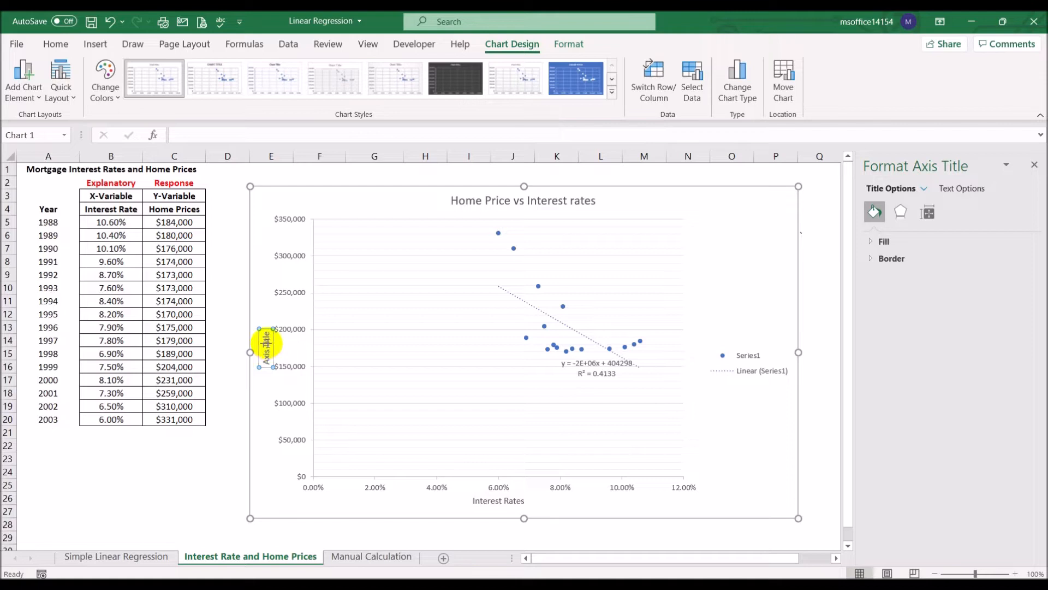
{"action": "left_click", "coordinate": [266, 343]}
{"action": "key", "text": "Delete"}
{"action": "key", "text": "Delete"}
{"action": "key", "text": "Delete"}
{"action": "key", "text": "Delete"}
{"action": "key", "text": "BackSpace"}
{"action": "key", "text": "BackSpace"}
{"action": "key", "text": "BackSpace"}
{"action": "key", "text": "BackSpace"}
{"action": "key", "text": "BackSpace"}
{"action": "key", "text": "BackSpace"}
{"action": "type", "text": "Hoe"}
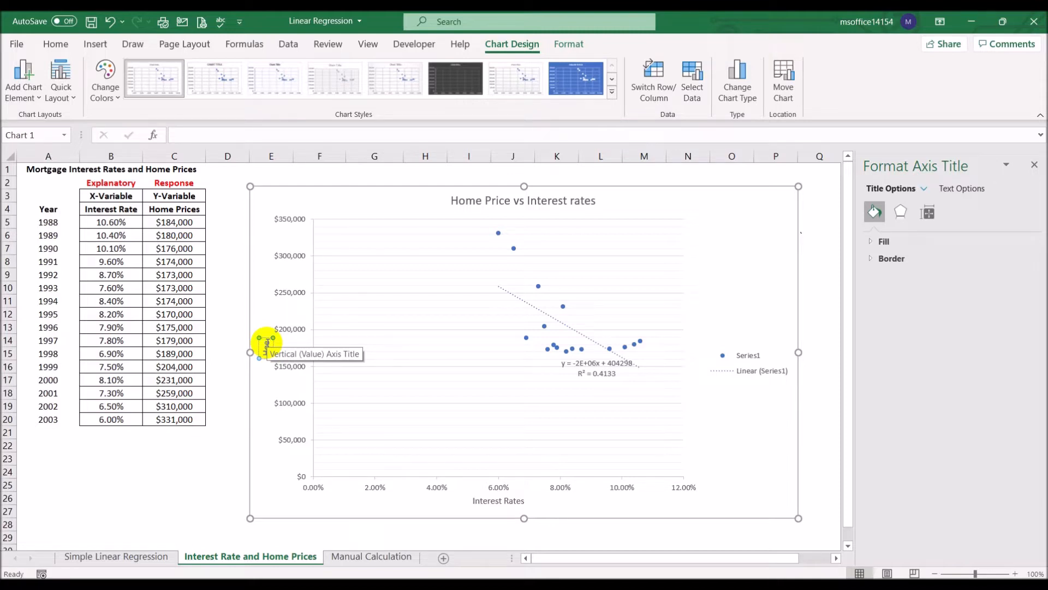
{"action": "key", "text": "BackSpace"}
{"action": "key", "text": "BackSpace"}
{"action": "type", "text": "Hom"}
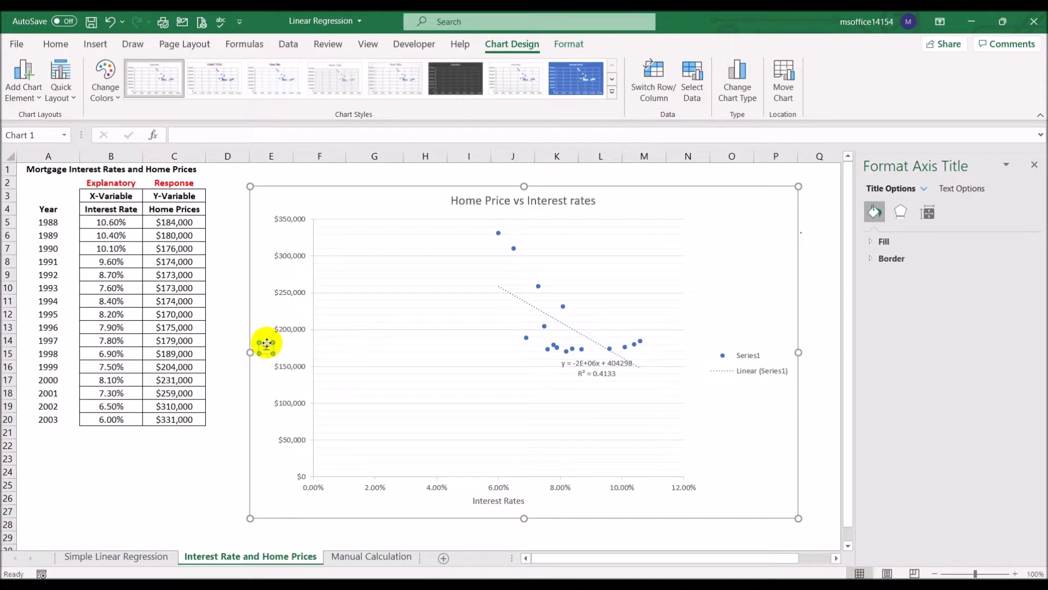
{"action": "type", "text": "e Prices"}
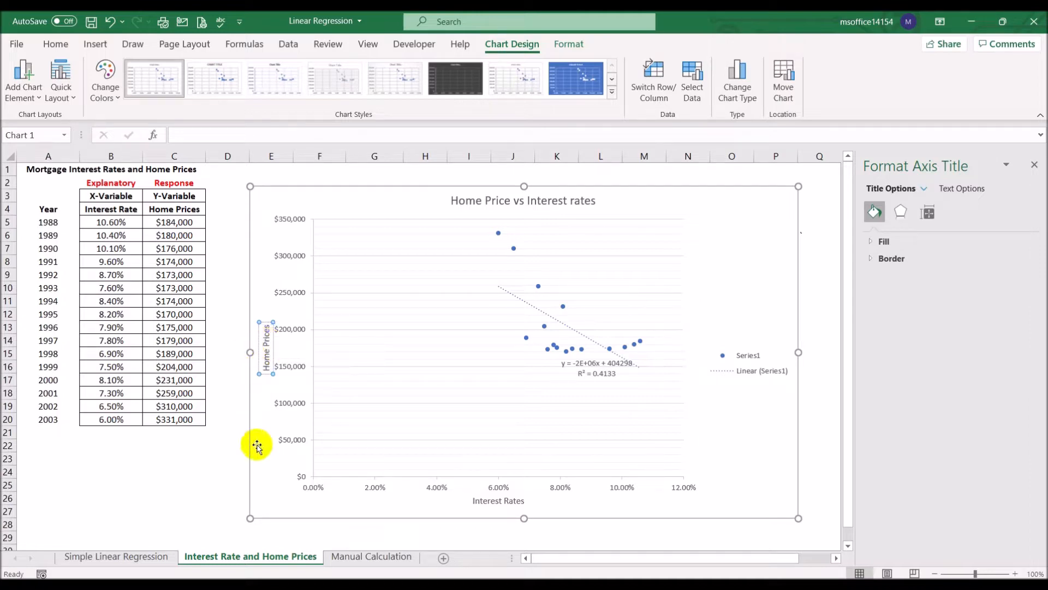
{"action": "left_click", "coordinate": [215, 449]}
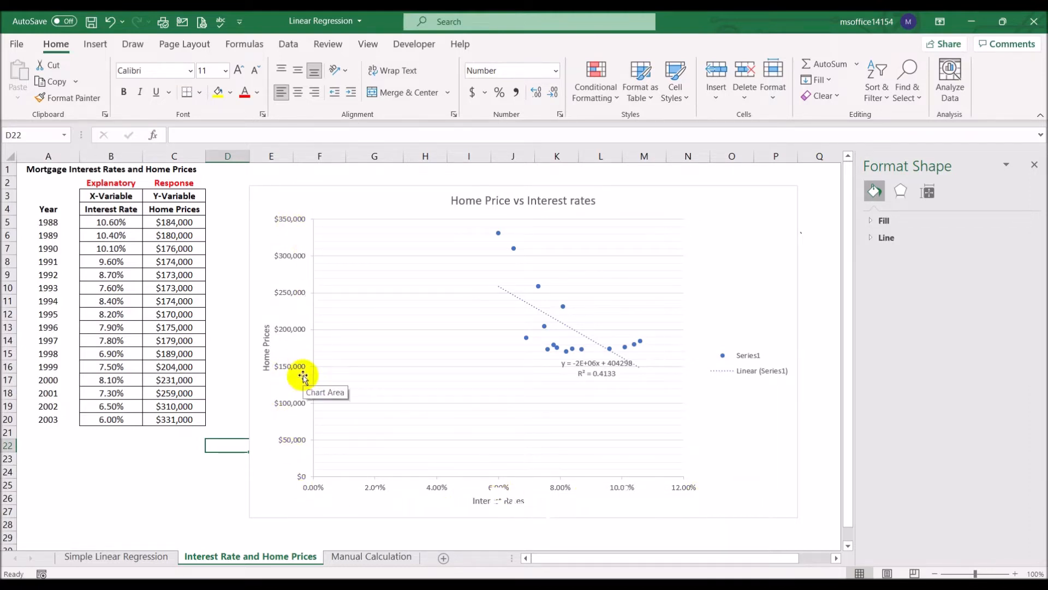
- Delete the legend from the scatter chart
{"action": "left_click", "coordinate": [750, 362]}
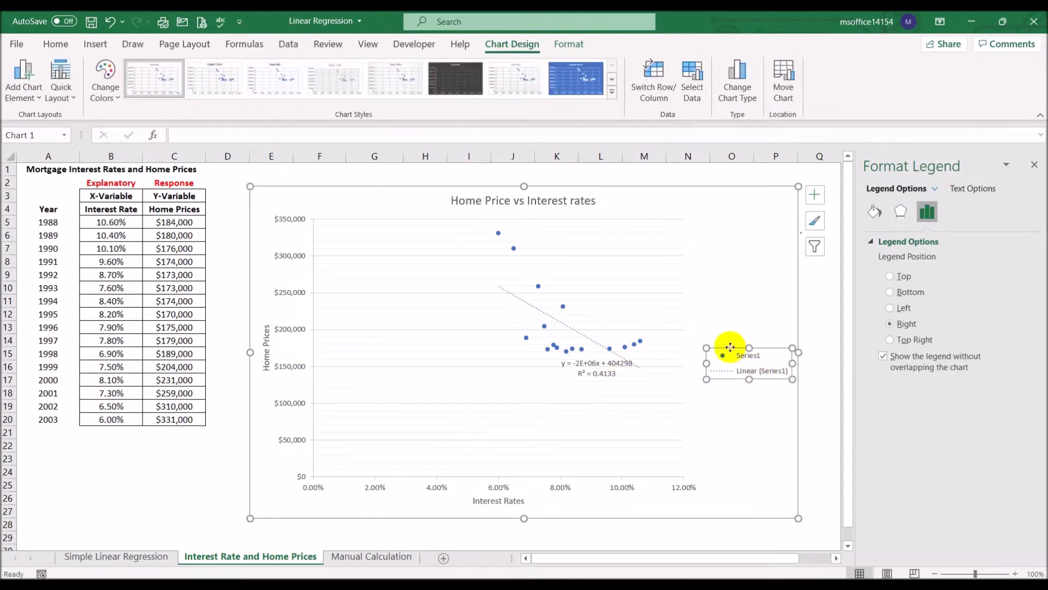
{"action": "key", "text": "Delete"}
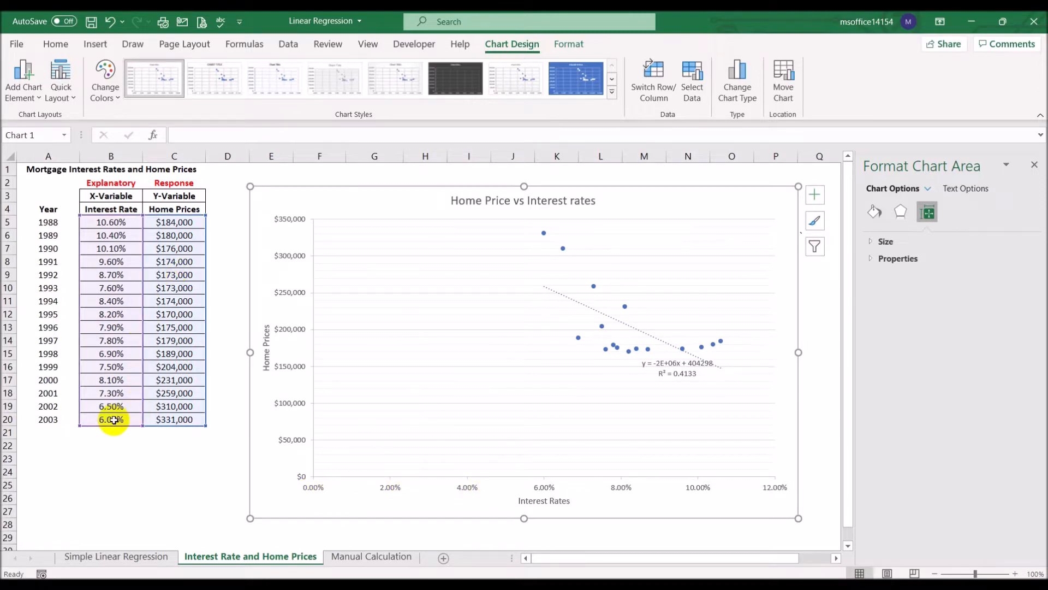
- Set the horizontal interest rate axis bounds to a minimum of 0.05 and a maximum of 0.11
{"action": "left_click", "coordinate": [474, 491]}
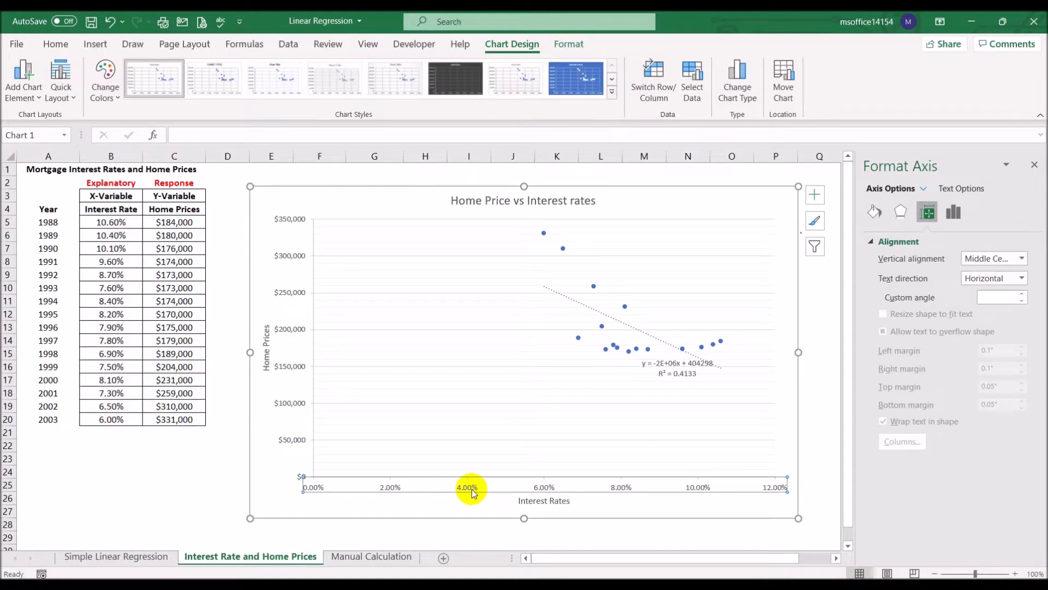
{"action": "left_click", "coordinate": [953, 212]}
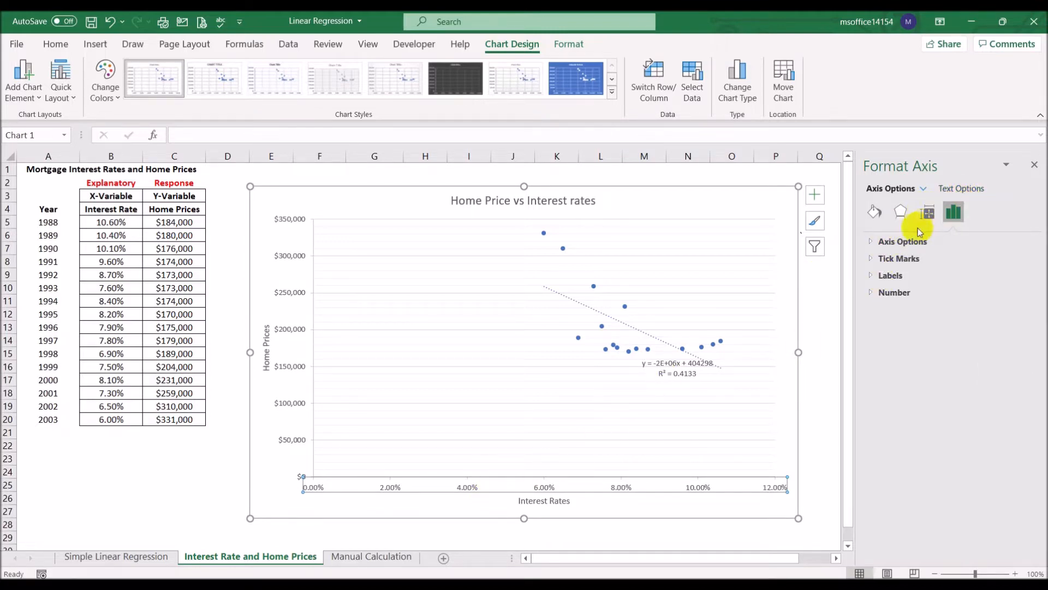
{"action": "left_click", "coordinate": [877, 243]}
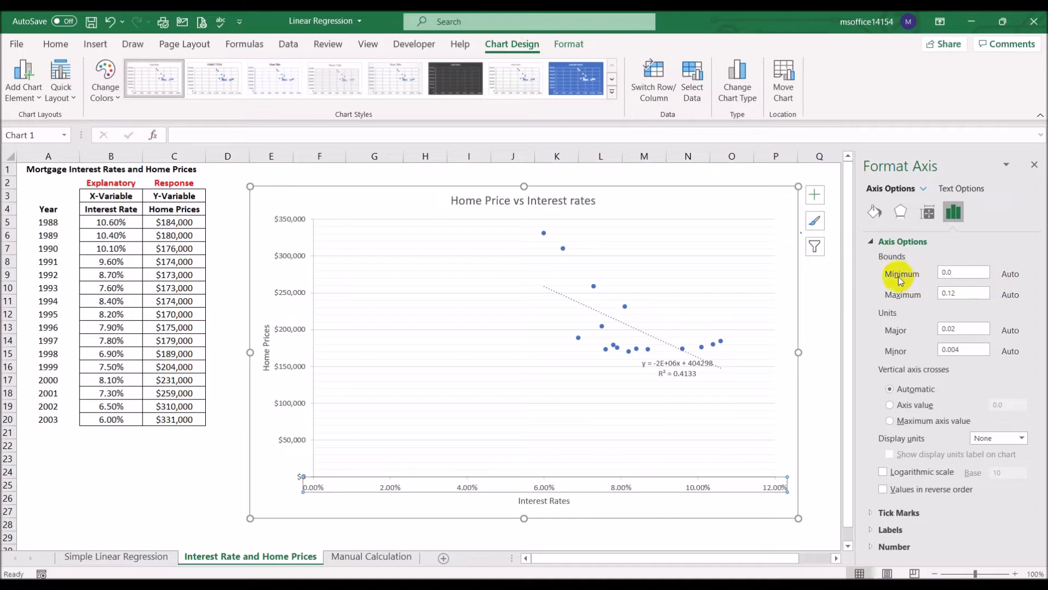
{"action": "left_click", "coordinate": [961, 271]}
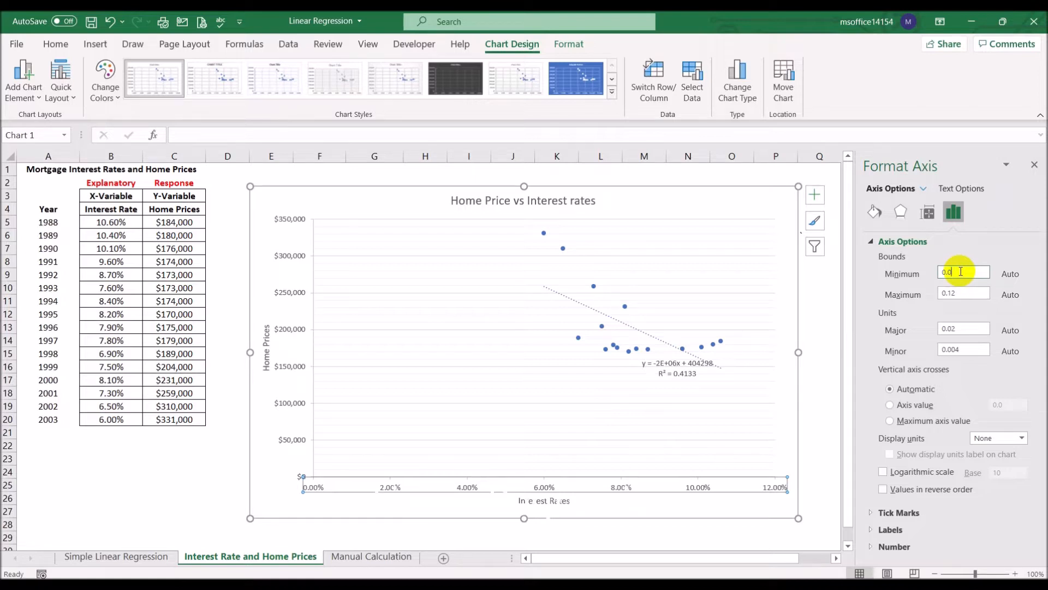
{"action": "type", "text": "5"}
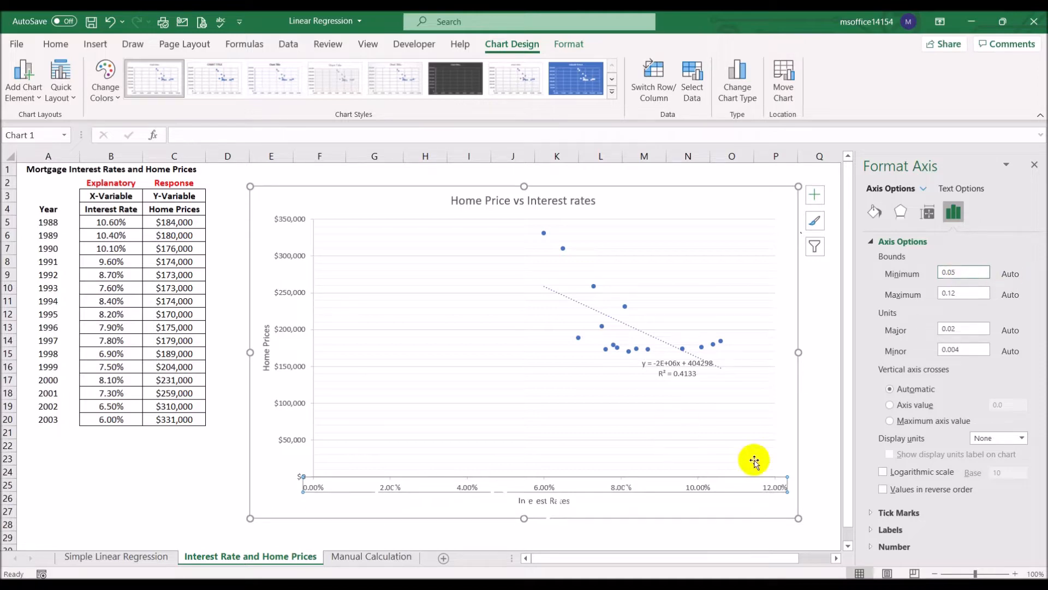
{"action": "left_click", "coordinate": [964, 293]}
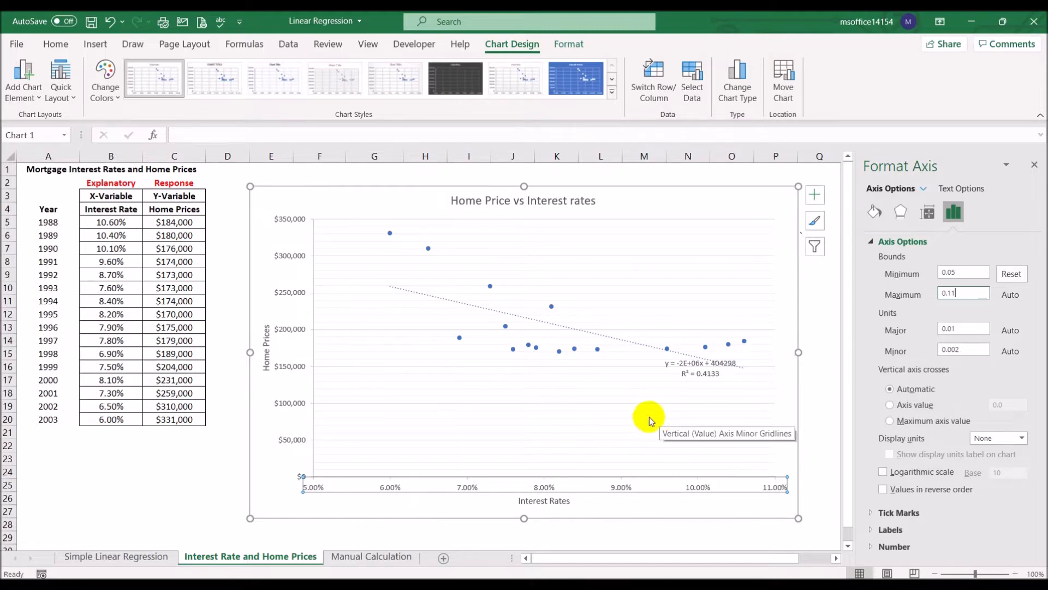
- Set the minimum bound of the vertical home price axis to 100000
{"action": "left_click", "coordinate": [296, 408]}
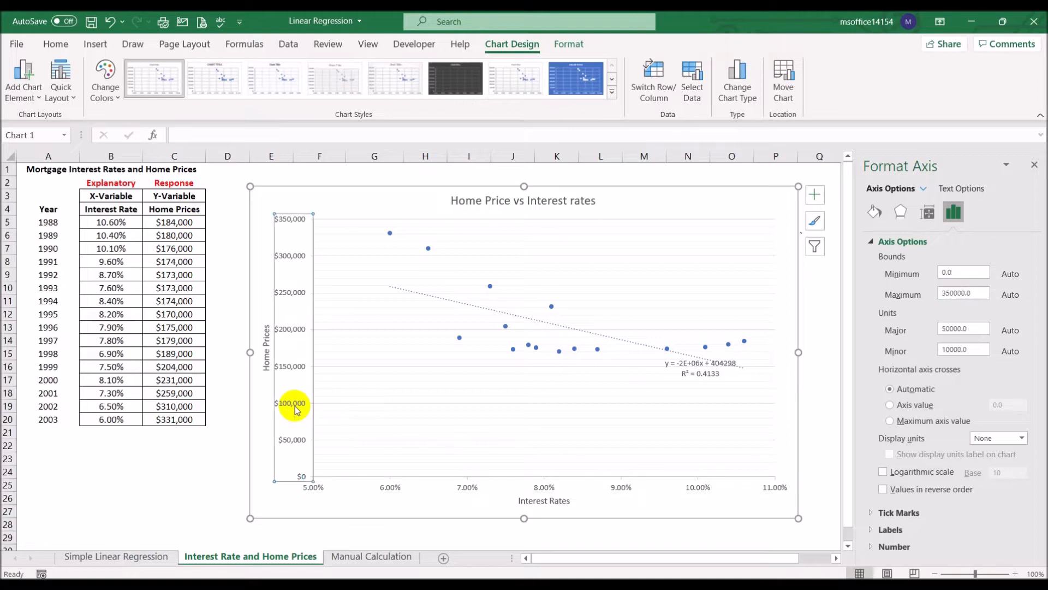
{"action": "left_click_drag", "start_coordinate": [958, 272], "coordinate": [886, 259]}
{"action": "type", "text": "100000"}
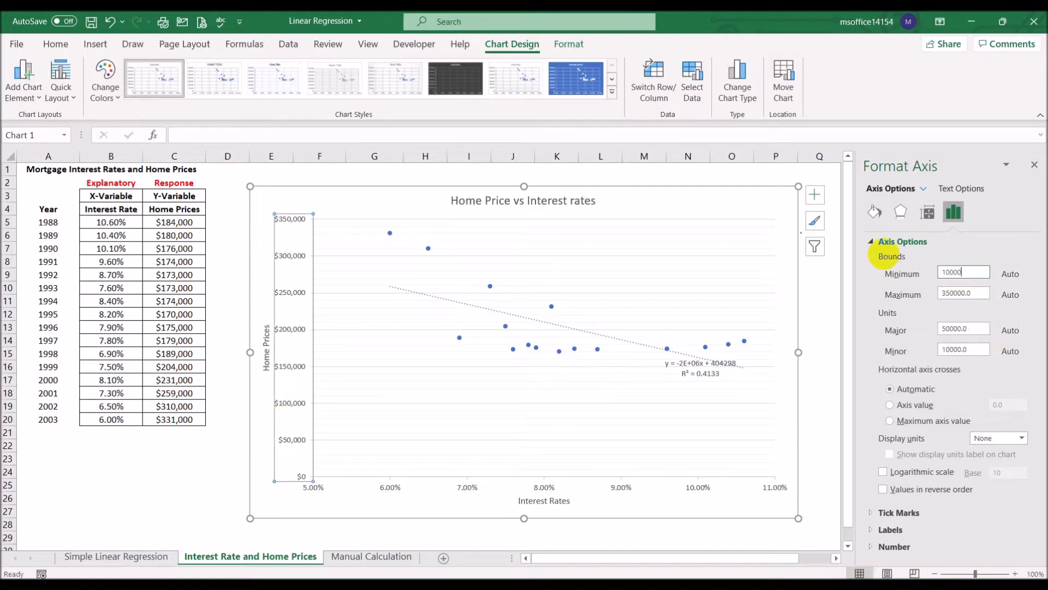
{"action": "key", "text": "Return"}
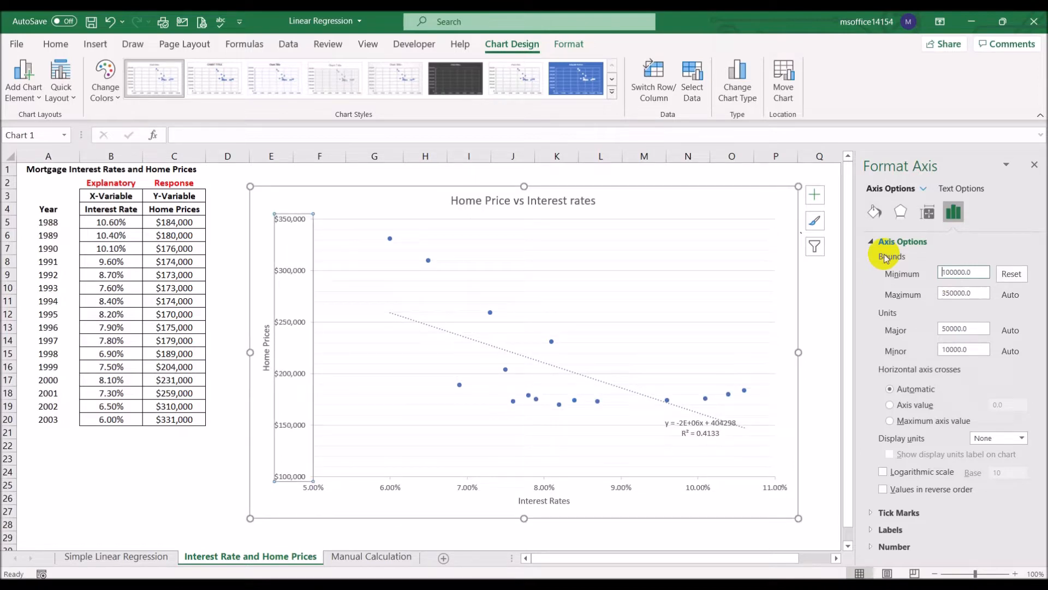
{"action": "left_click", "coordinate": [161, 486]}
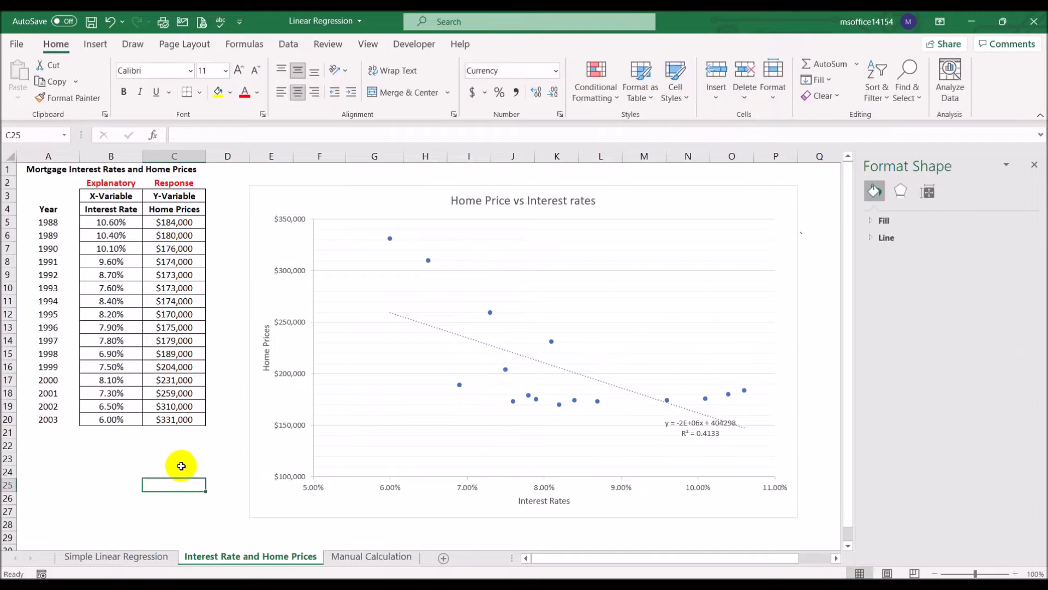
- Move the trendline equation and R² label to the chart's upper-right corner, beside the chart title
{"action": "left_click", "coordinate": [683, 428]}
{"action": "left_click_drag", "start_coordinate": [683, 428], "coordinate": [715, 195]}
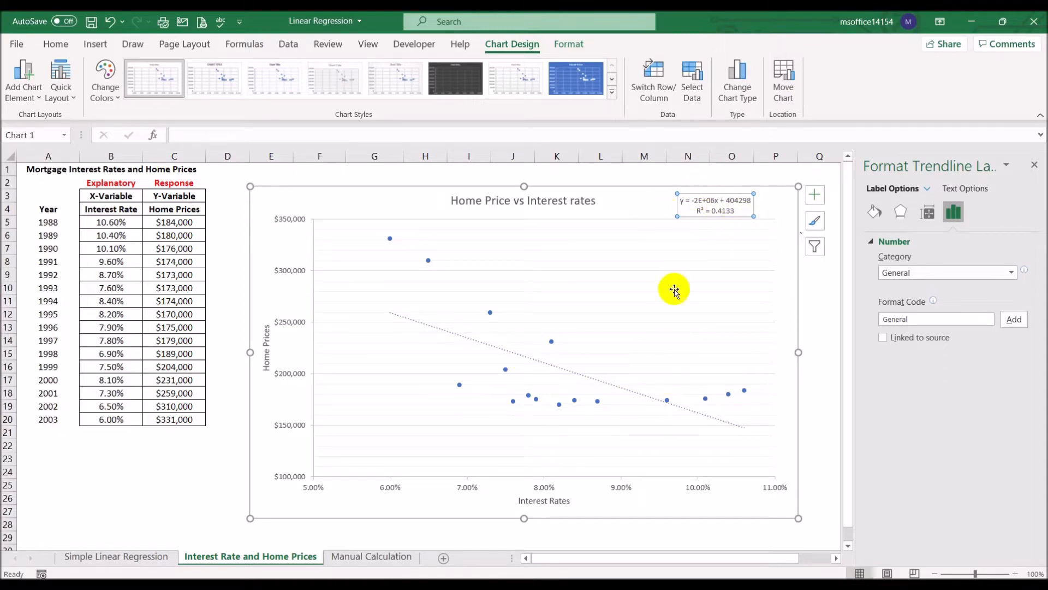
- Format the trendline in standard red with a width of 3.75 pt, and close the formatting pane
{"action": "left_click", "coordinate": [518, 358]}
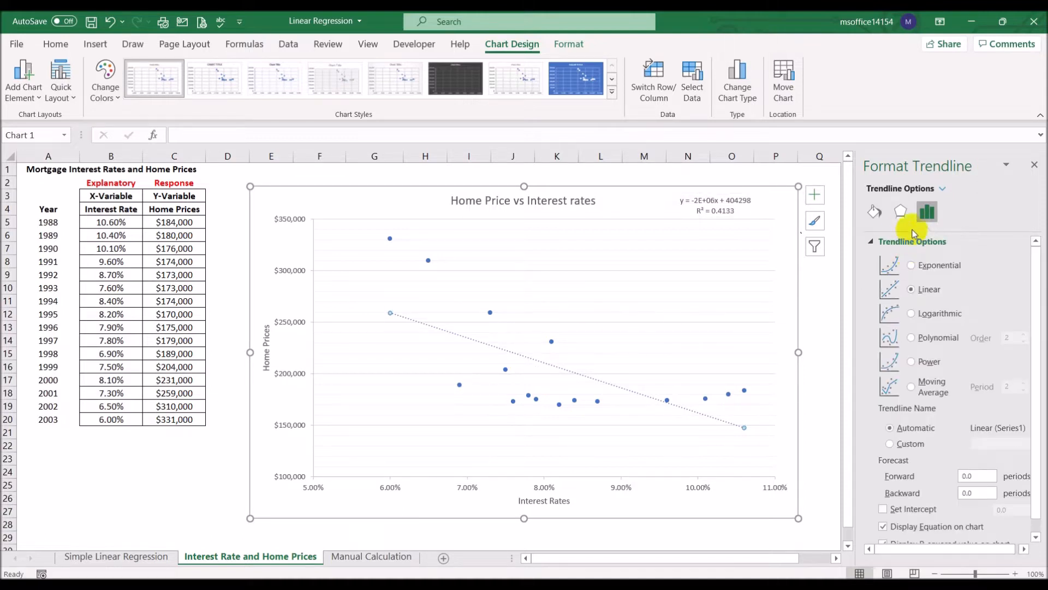
{"action": "left_click", "coordinate": [874, 212]}
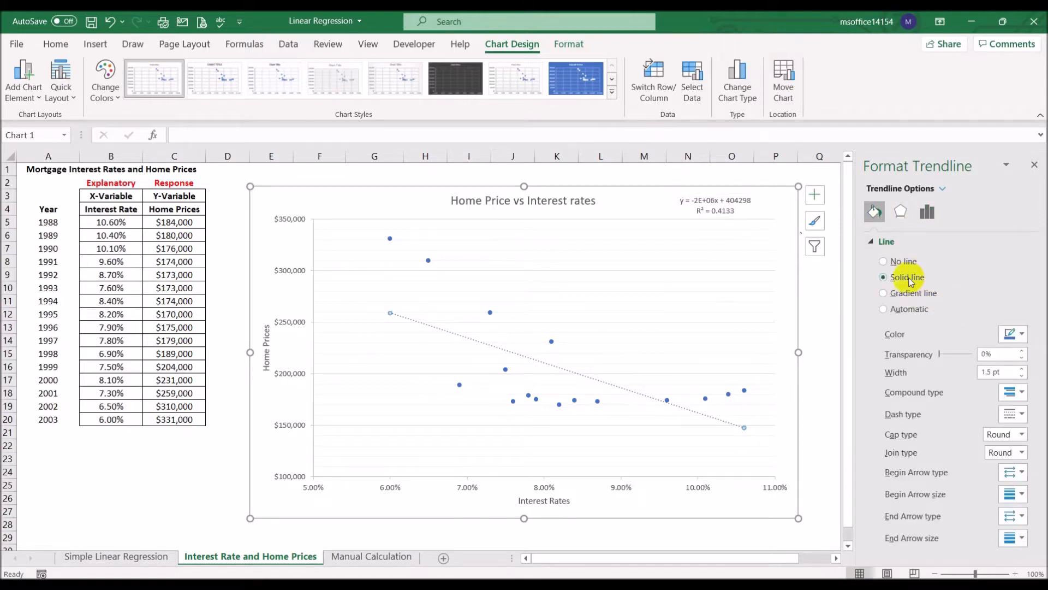
{"action": "left_click", "coordinate": [1014, 334]}
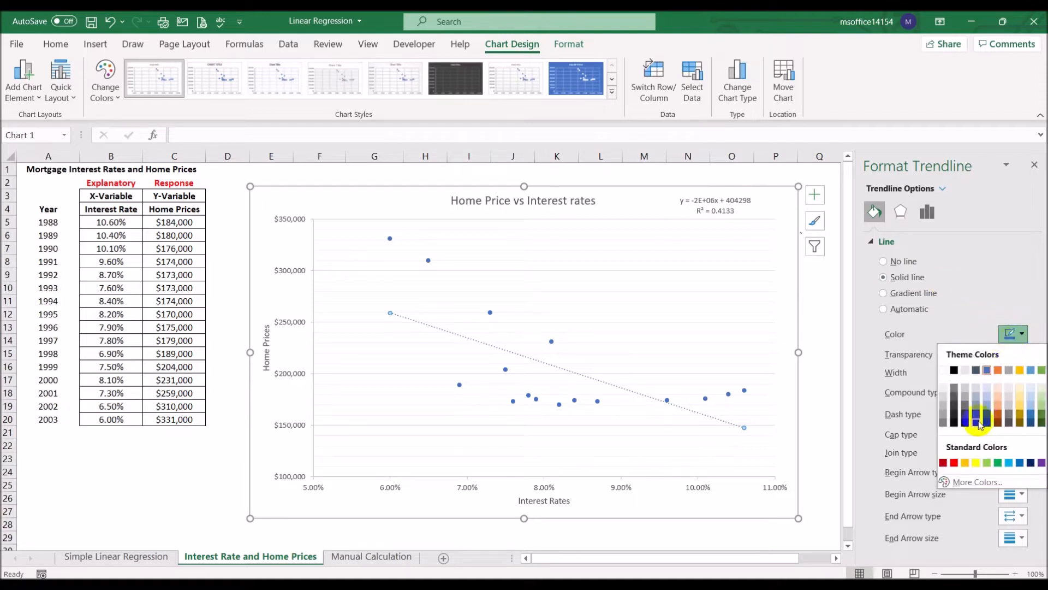
{"action": "left_click", "coordinate": [953, 462]}
{"action": "left_click", "coordinate": [1021, 369]}
{"action": "left_click", "coordinate": [1021, 369]}
{"action": "left_click", "coordinate": [1021, 369]}
{"action": "left_click", "coordinate": [1021, 369]}
{"action": "left_click", "coordinate": [1021, 369]}
{"action": "left_click", "coordinate": [1021, 369]}
{"action": "left_click", "coordinate": [1021, 369]}
{"action": "left_click", "coordinate": [1021, 369]}
{"action": "left_click", "coordinate": [1021, 369]}
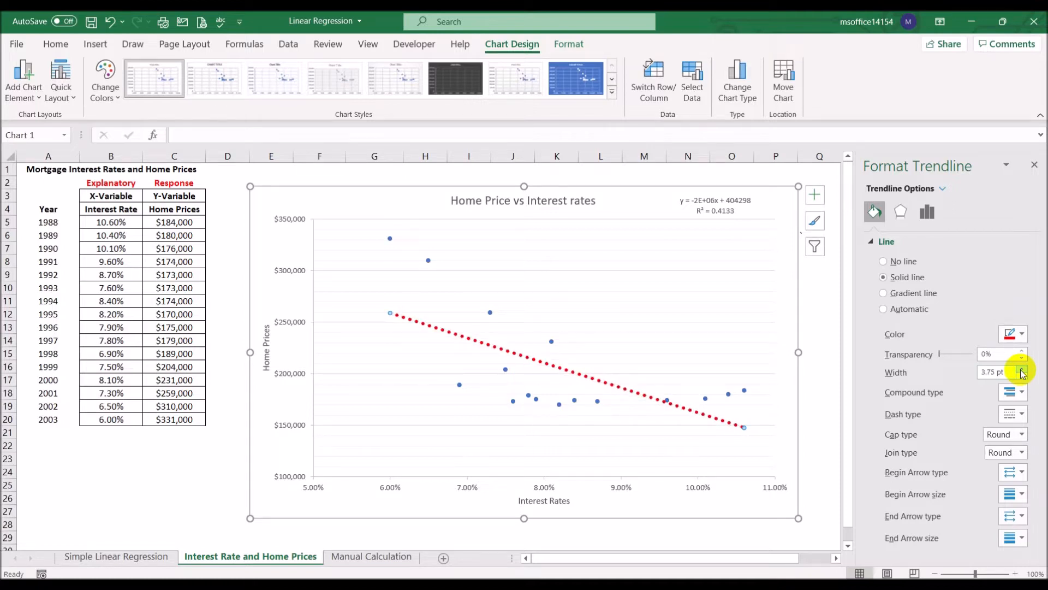
{"action": "left_click", "coordinate": [1034, 164]}
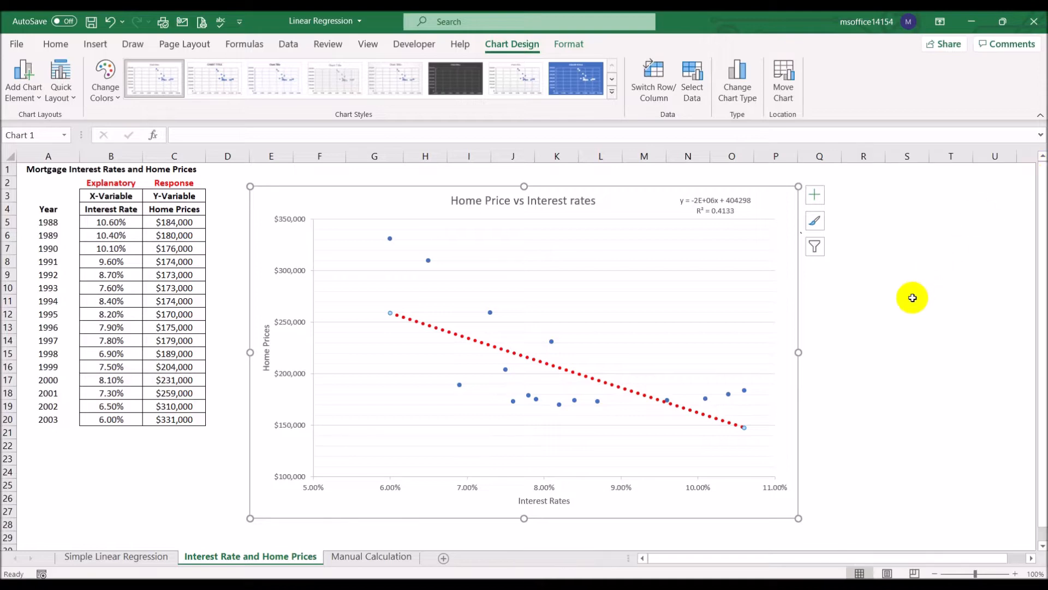
{"action": "left_click", "coordinate": [913, 298]}
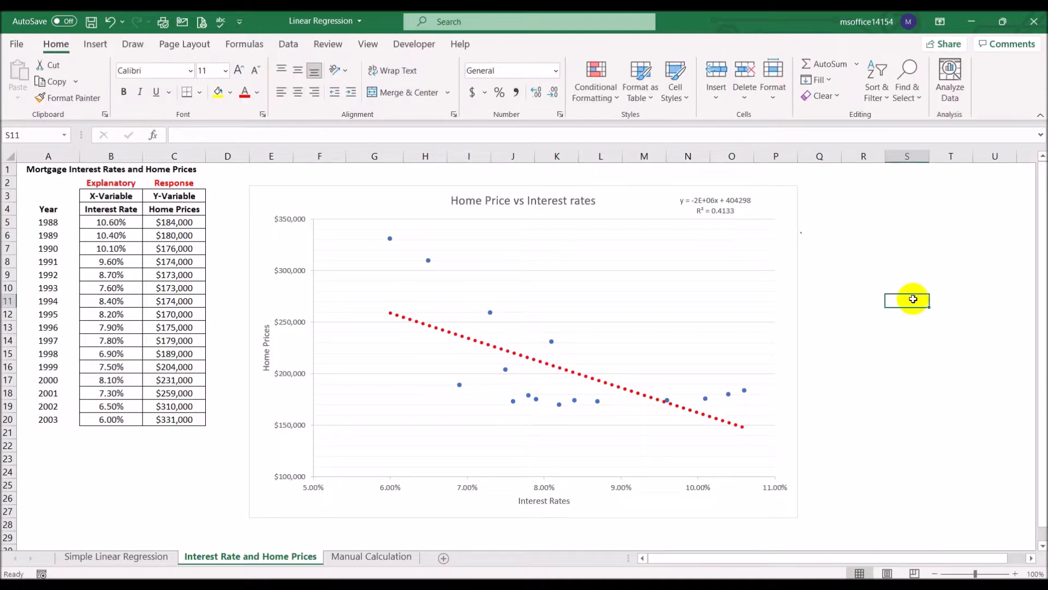
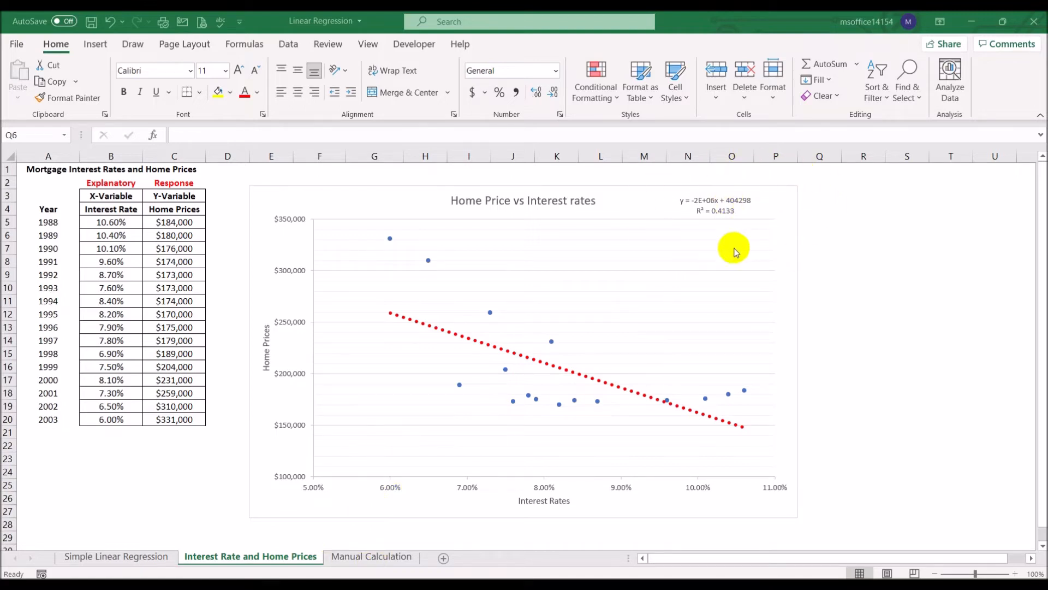
- Compare the regression formulas on the Manual Calculation sheet with the chart's trendline equation, and return to the Manual Calculation sheet
{"action": "left_click", "coordinate": [385, 561]}
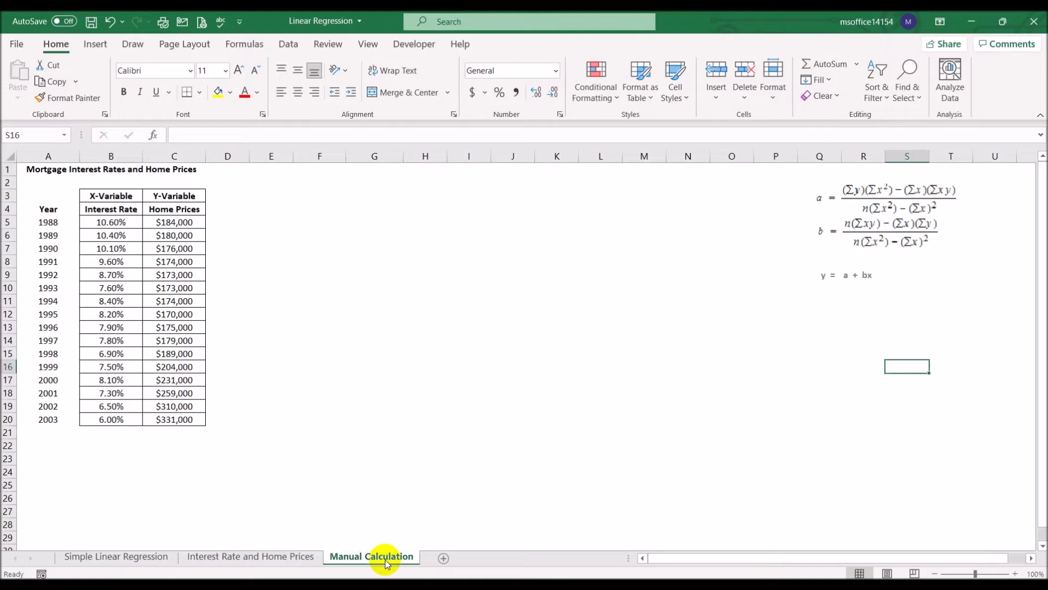
{"action": "left_click", "coordinate": [332, 328]}
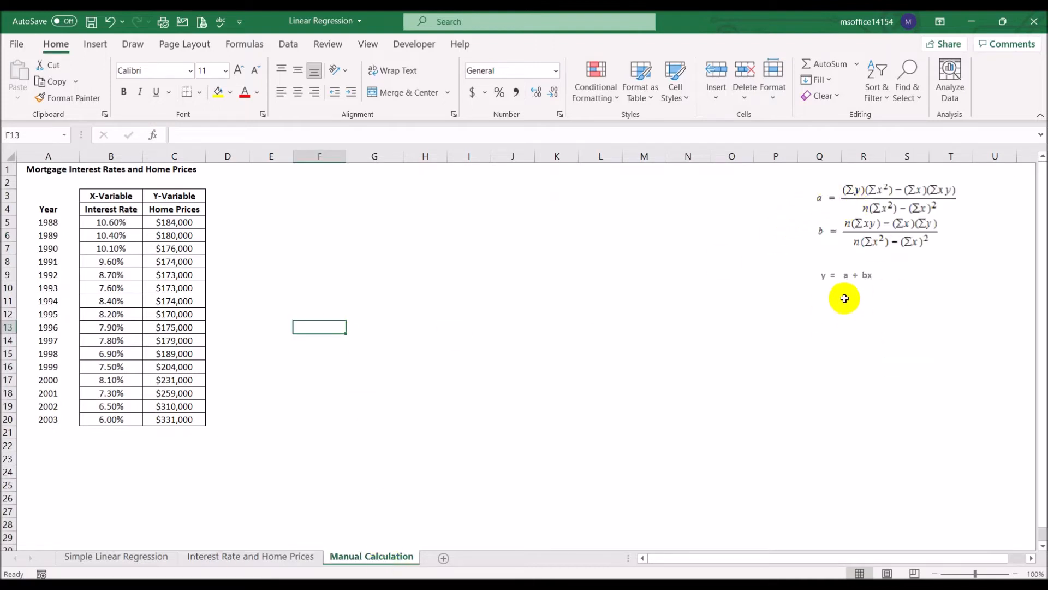
{"action": "left_click", "coordinate": [287, 557]}
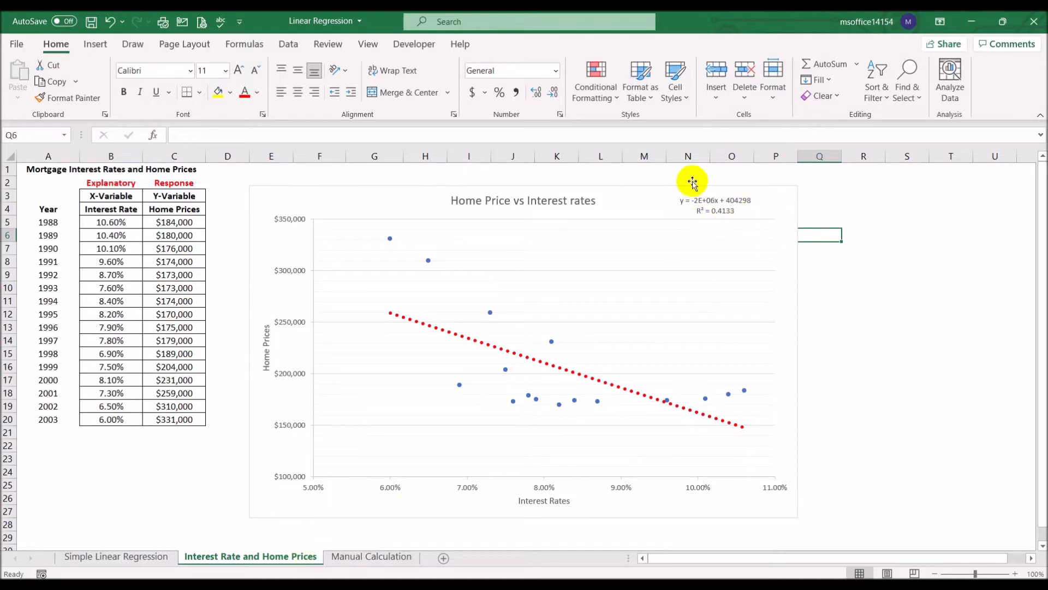
{"action": "left_click", "coordinate": [361, 557]}
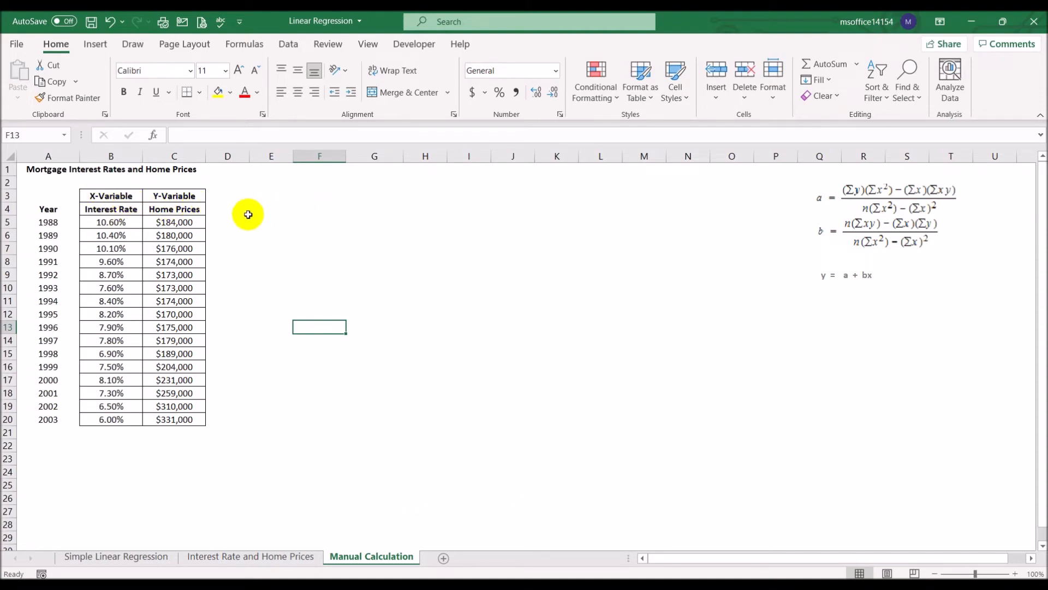
- Enter the column headings XY in D4 and X^2 in E4, beside the Home Prices heading
{"action": "left_click", "coordinate": [226, 208]}
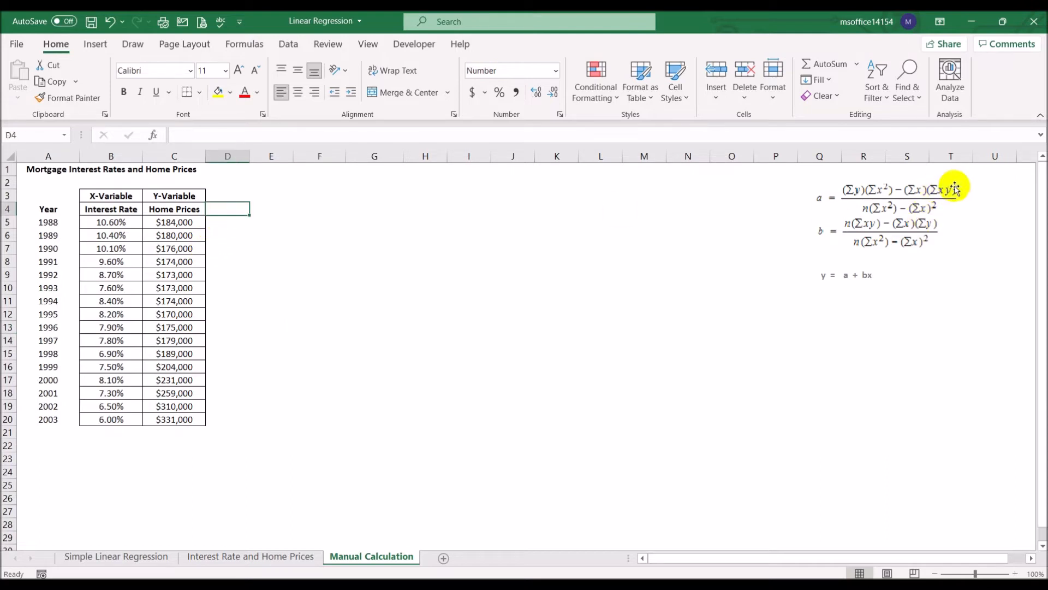
{"action": "type", "text": "XY"}
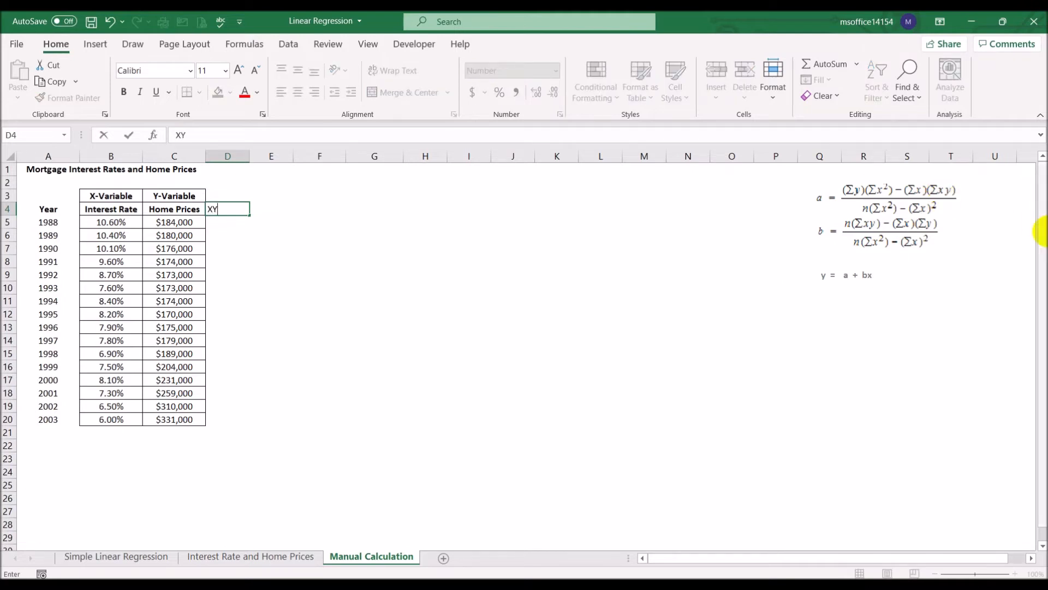
{"action": "key", "text": "Tab"}
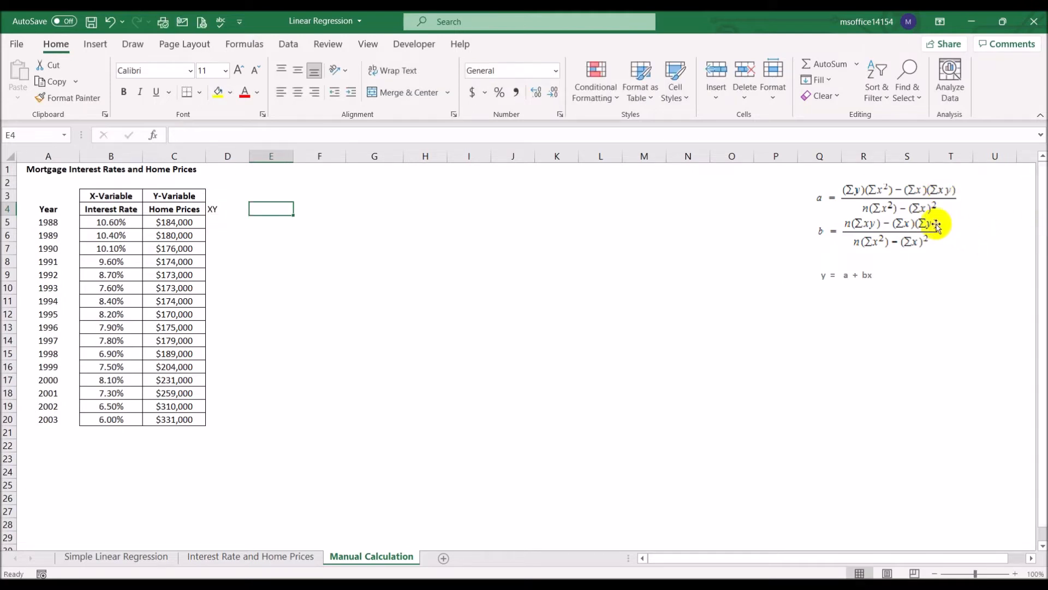
{"action": "type", "text": "X"}
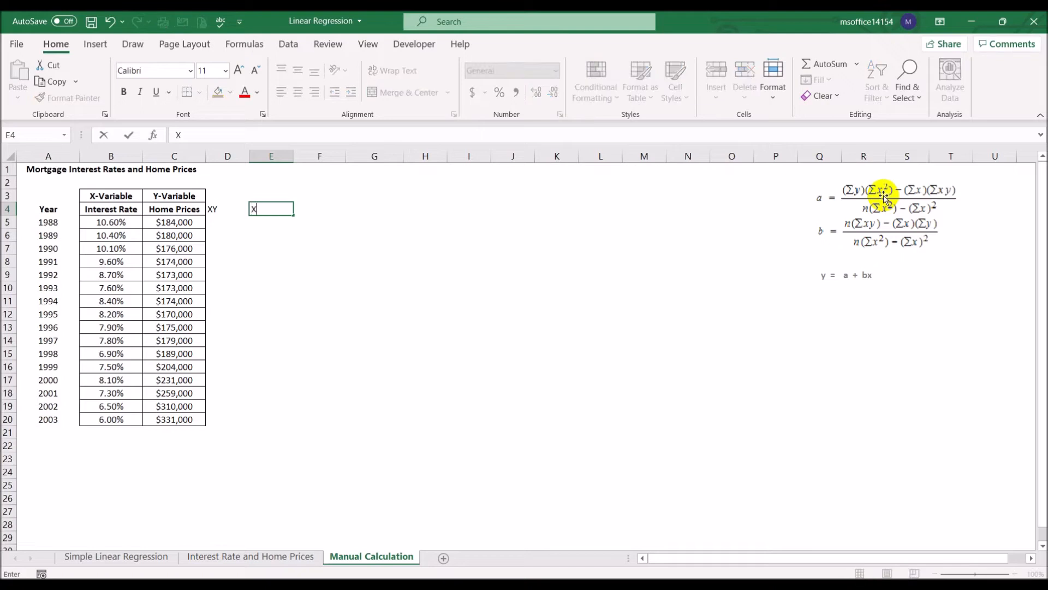
{"action": "type", "text": "^2"}
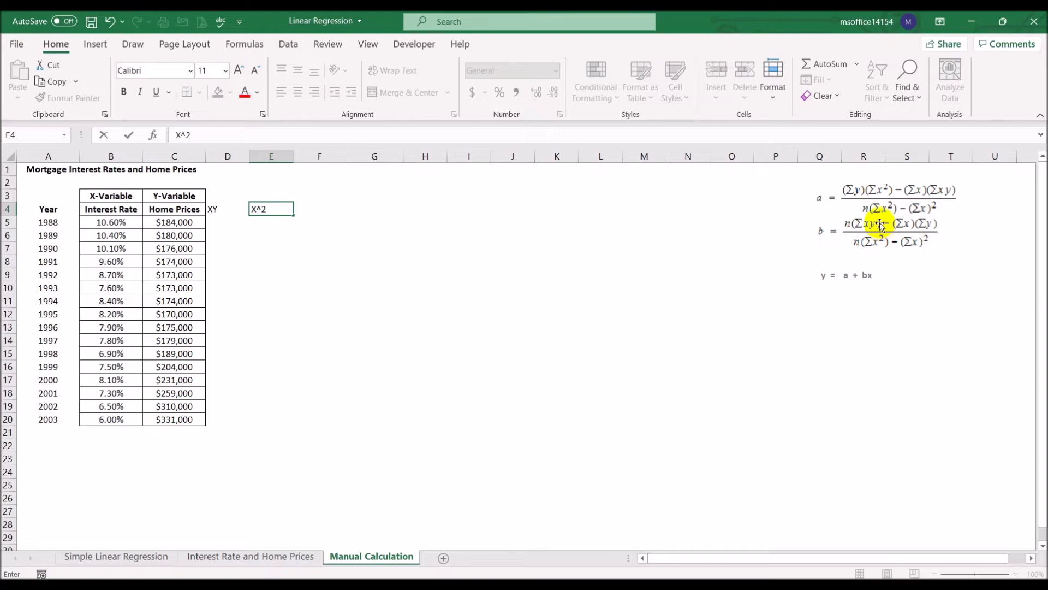
{"action": "left_click", "coordinate": [566, 245]}
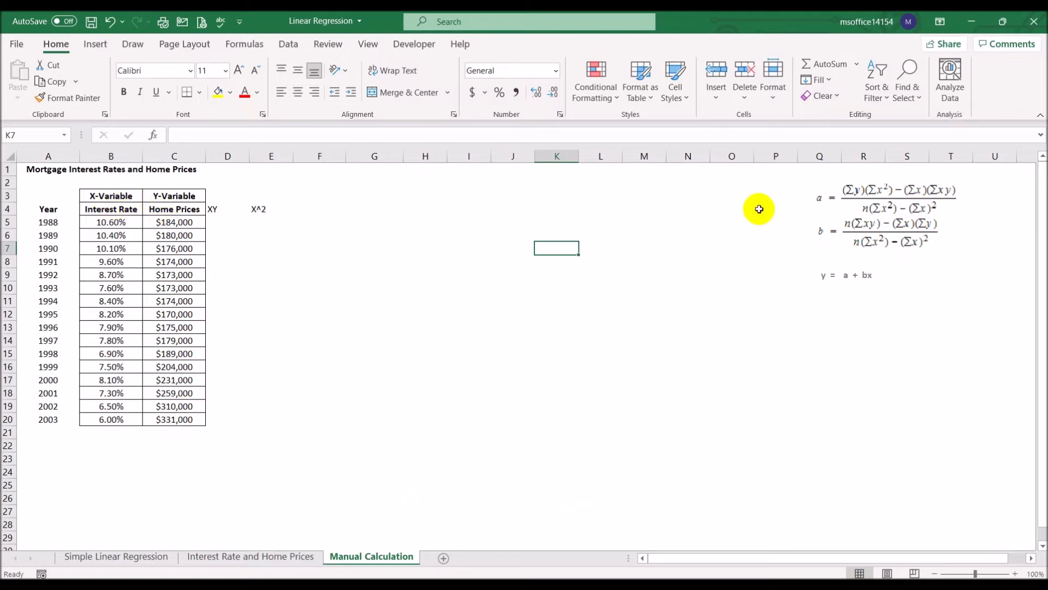
- Apply all borders to the XY and X^2 columns over the range D4:E20
{"action": "left_click", "coordinate": [210, 208]}
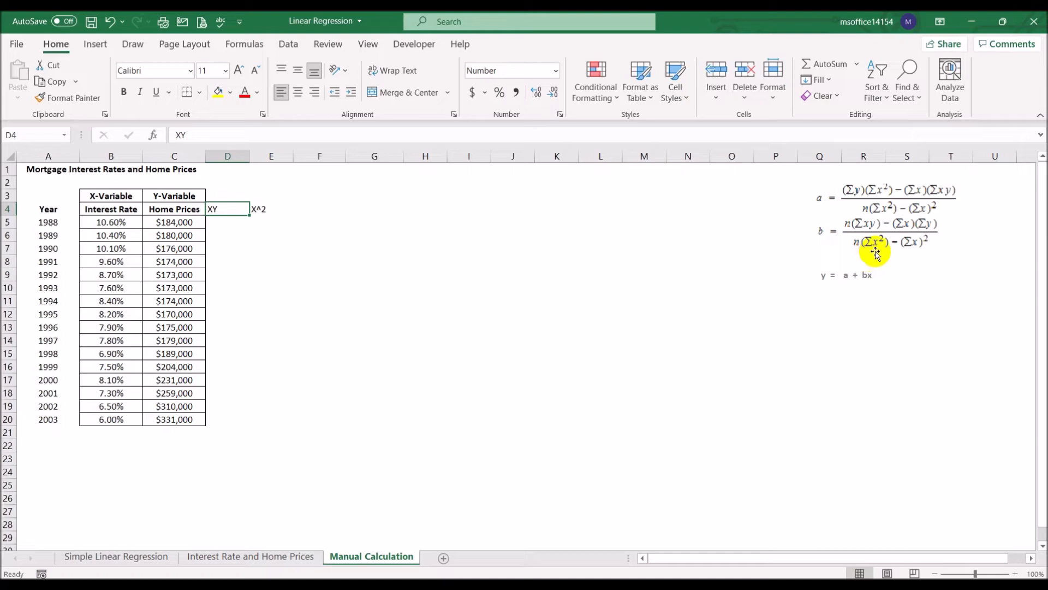
{"action": "left_click", "coordinate": [265, 208]}
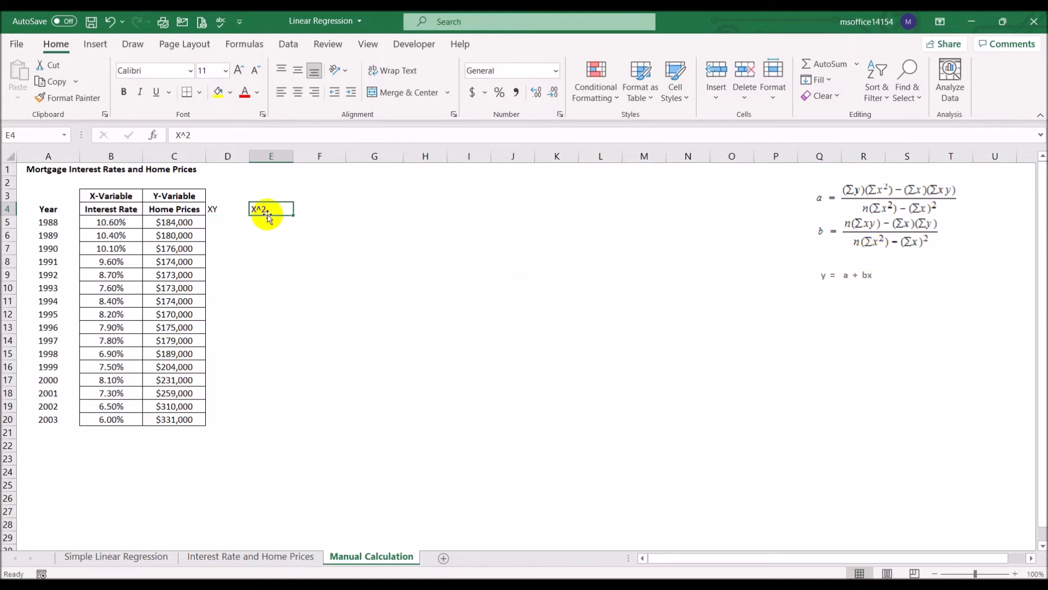
{"action": "left_click", "coordinate": [220, 208]}
{"action": "left_click_drag", "start_coordinate": [220, 208], "coordinate": [278, 423]}
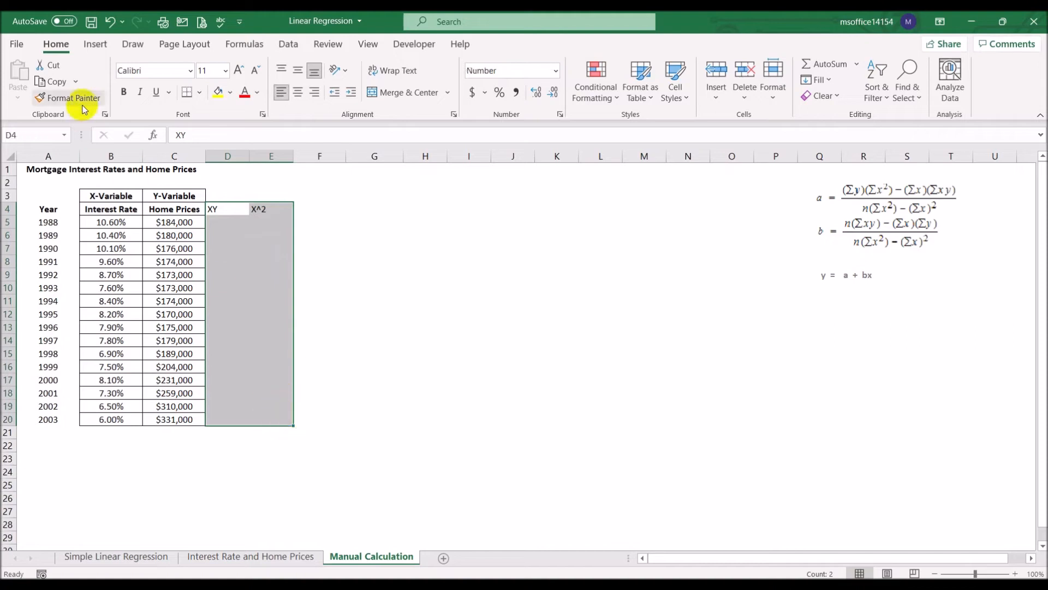
{"action": "left_click", "coordinate": [200, 93]}
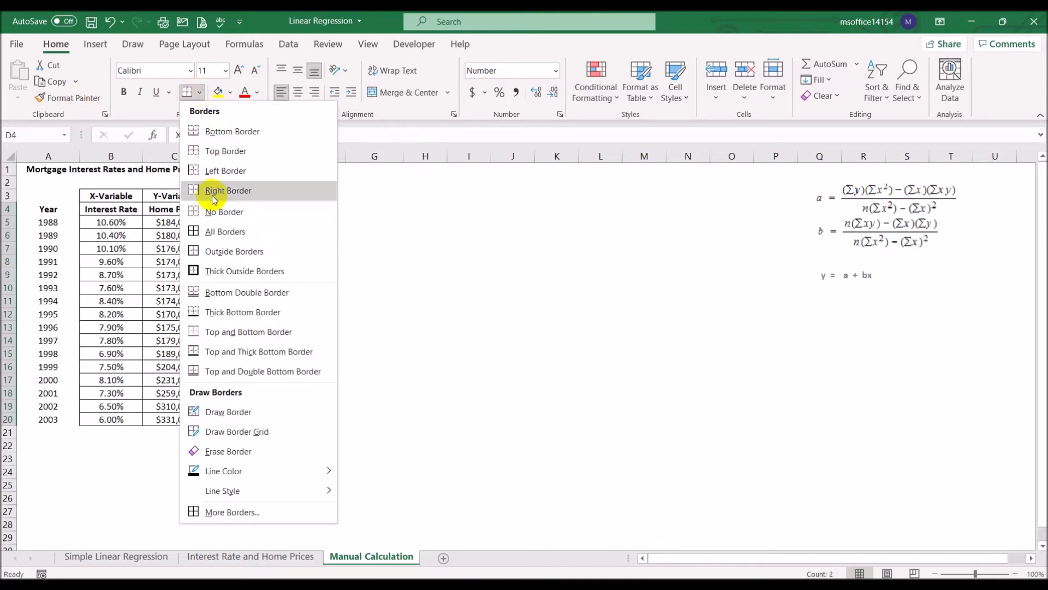
{"action": "left_click", "coordinate": [216, 231]}
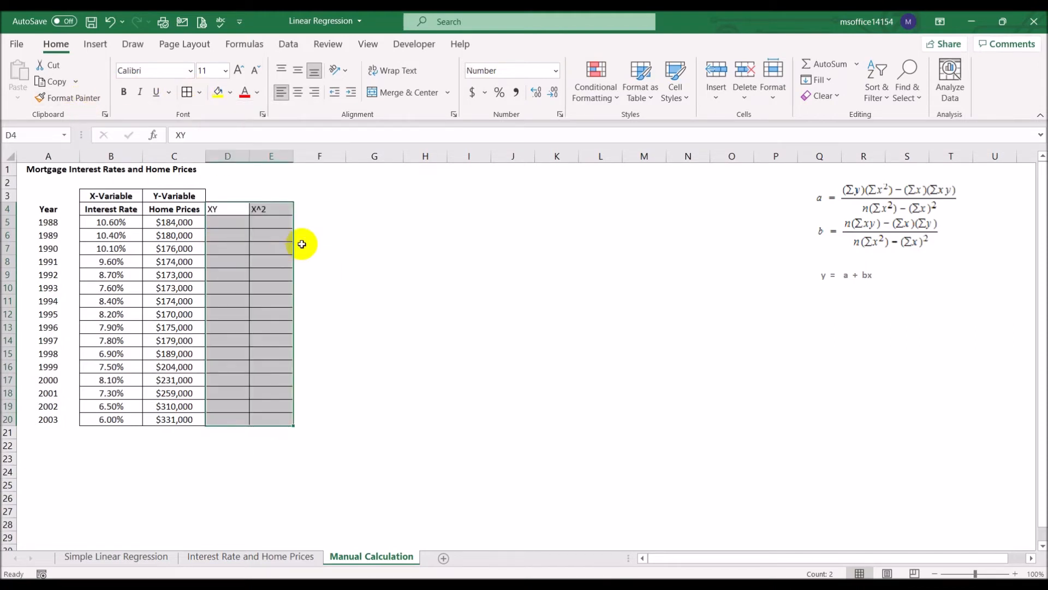
- Delete the empty columns I to K to bring the regression formulas closer to the table
{"action": "left_click", "coordinate": [513, 222]}
{"action": "left_click_drag", "start_coordinate": [467, 156], "coordinate": [566, 156]}
{"action": "right_click", "coordinate": [568, 157]}
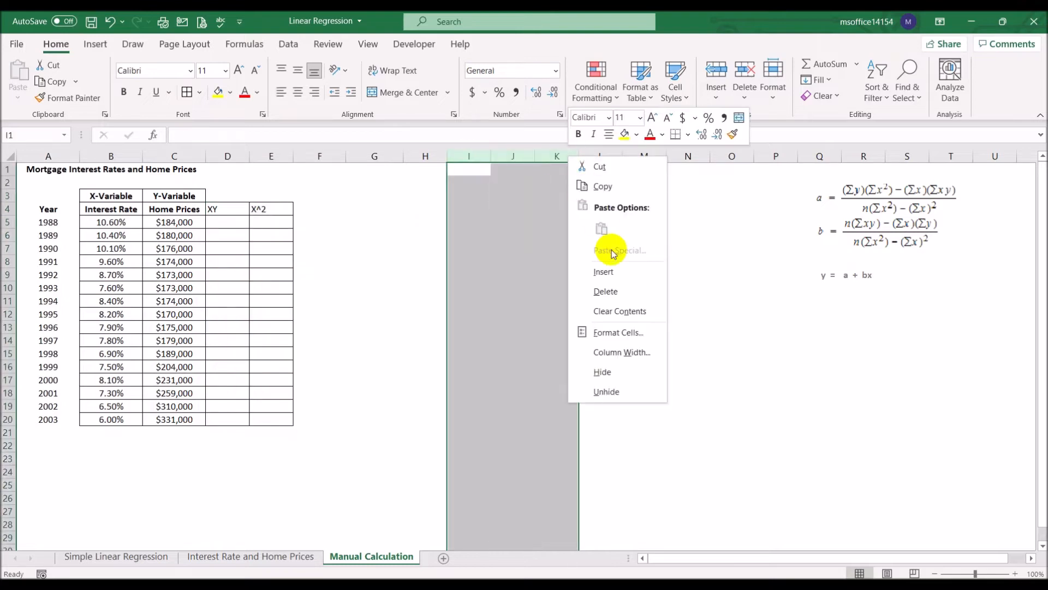
{"action": "left_click", "coordinate": [627, 290]}
- Widen the XY and X^2 columns equally to about twice their width and center their contents
{"action": "left_click_drag", "start_coordinate": [215, 157], "coordinate": [276, 158]}
{"action": "right_click", "coordinate": [276, 157]}
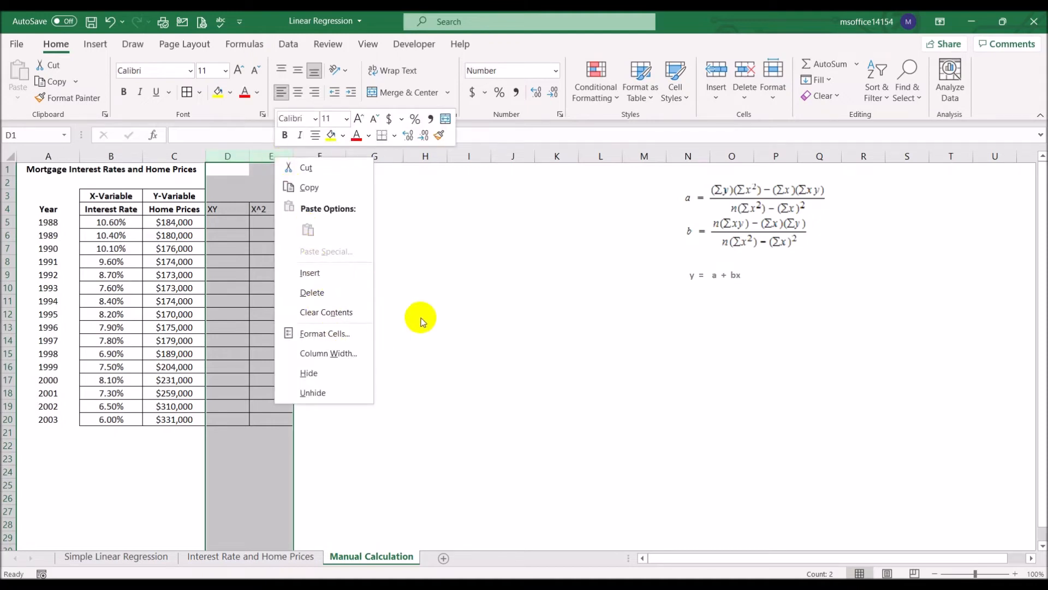
{"action": "key", "text": "Escape"}
{"action": "left_click_drag", "start_coordinate": [252, 157], "coordinate": [298, 156]}
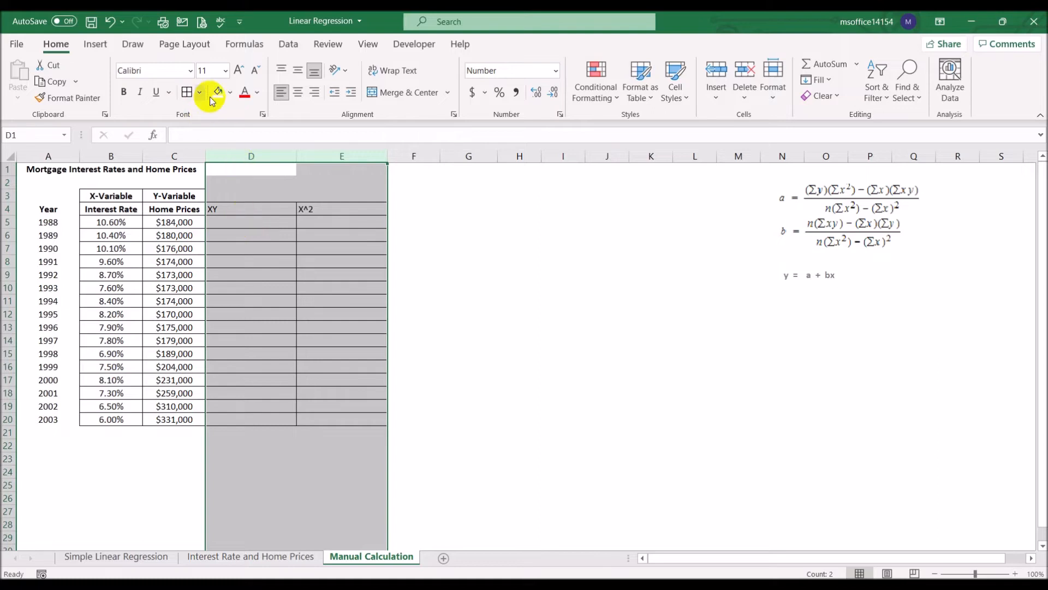
{"action": "left_click", "coordinate": [298, 92]}
- Calculate XY with the formula =B5*C5 in D5 and fill it down to D20
{"action": "left_click", "coordinate": [242, 224]}
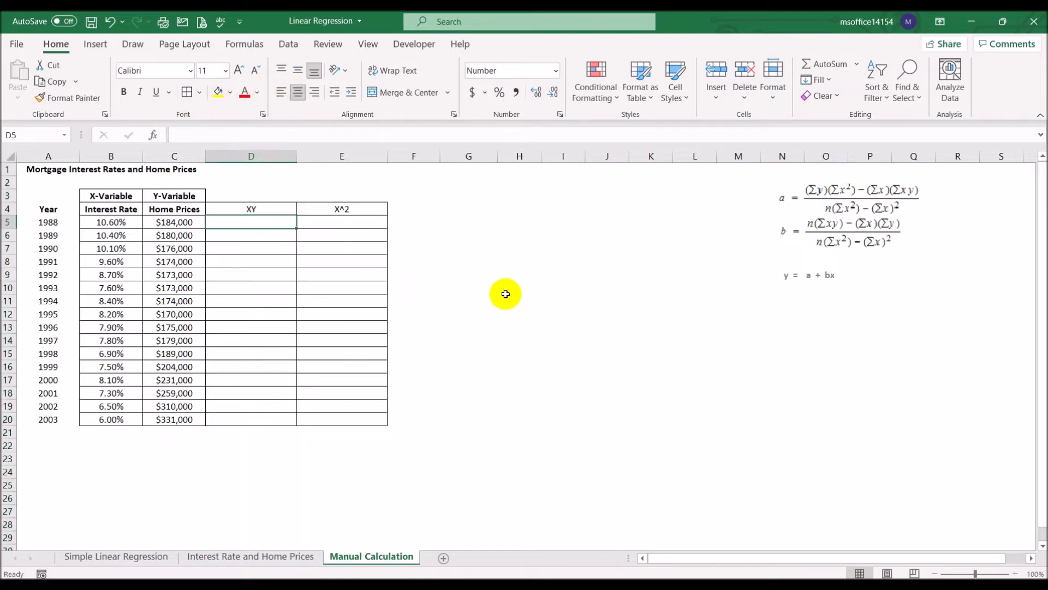
{"action": "type", "text": "="}
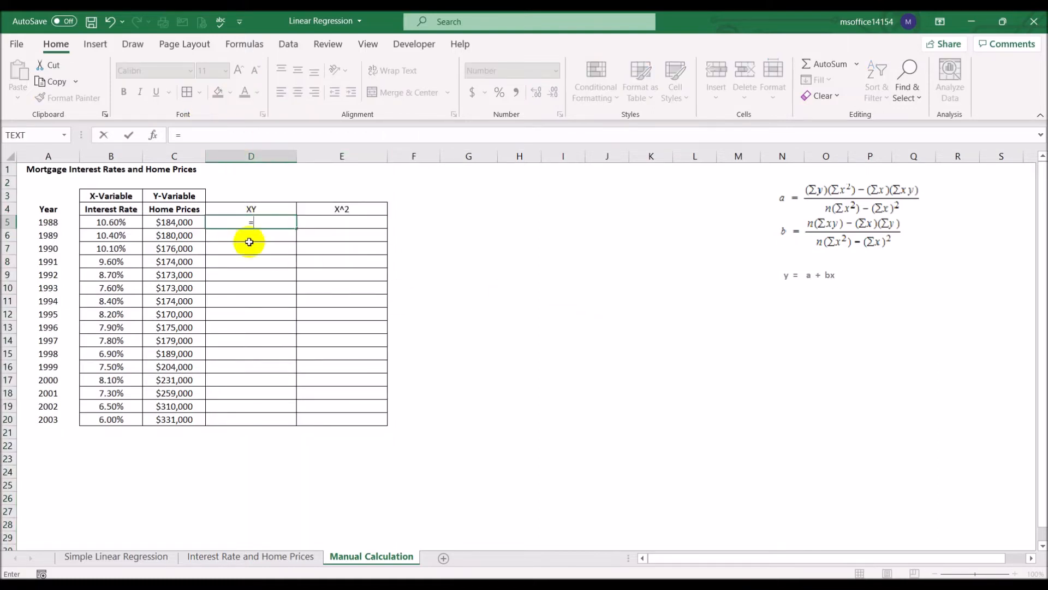
{"action": "left_click", "coordinate": [117, 221]}
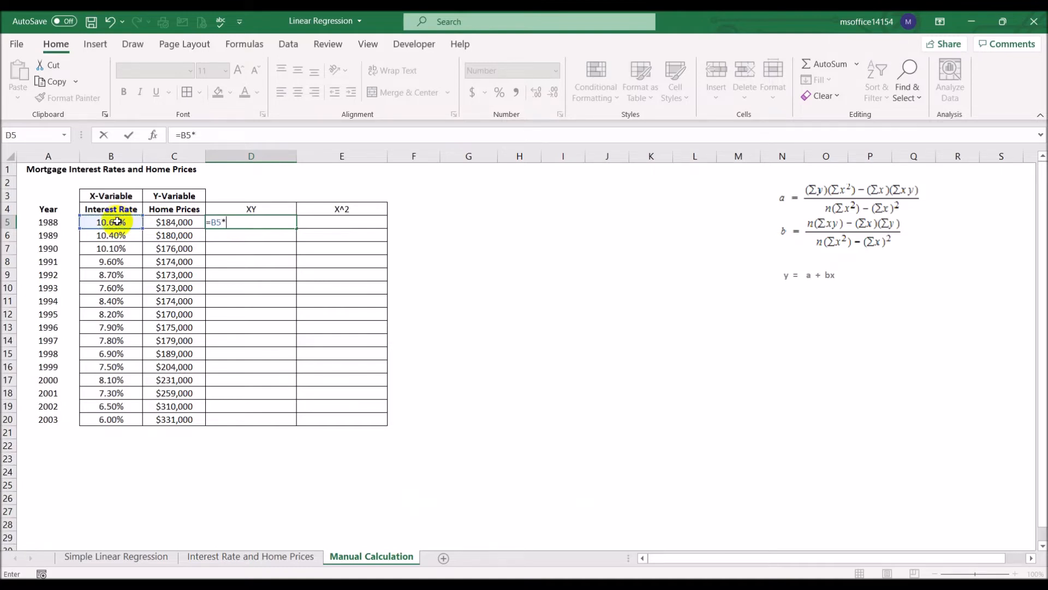
{"action": "left_click", "coordinate": [169, 222]}
{"action": "key", "text": "ctrl+Return"}
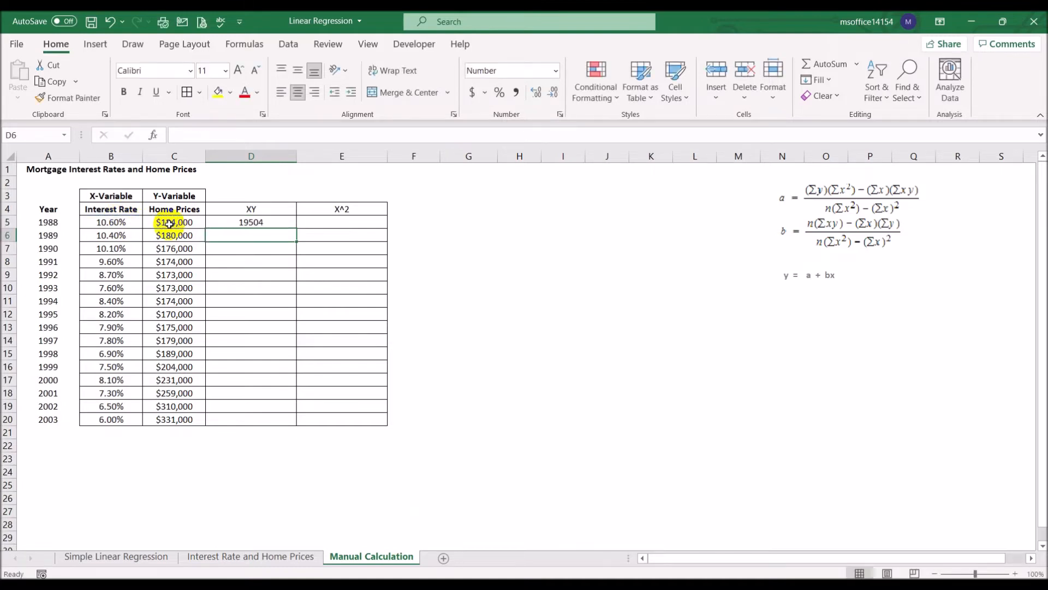
{"action": "left_click_drag", "start_coordinate": [295, 229], "coordinate": [291, 420]}
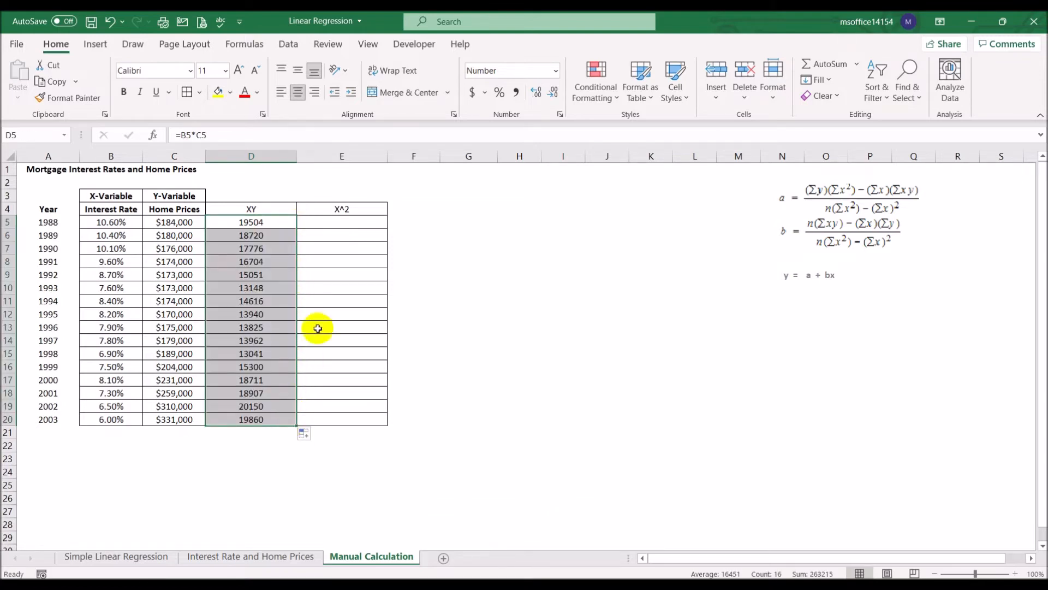
- Calculate X^2 with the formula =B5*B5 in E5 and fill it down to E20
{"action": "left_click", "coordinate": [335, 225]}
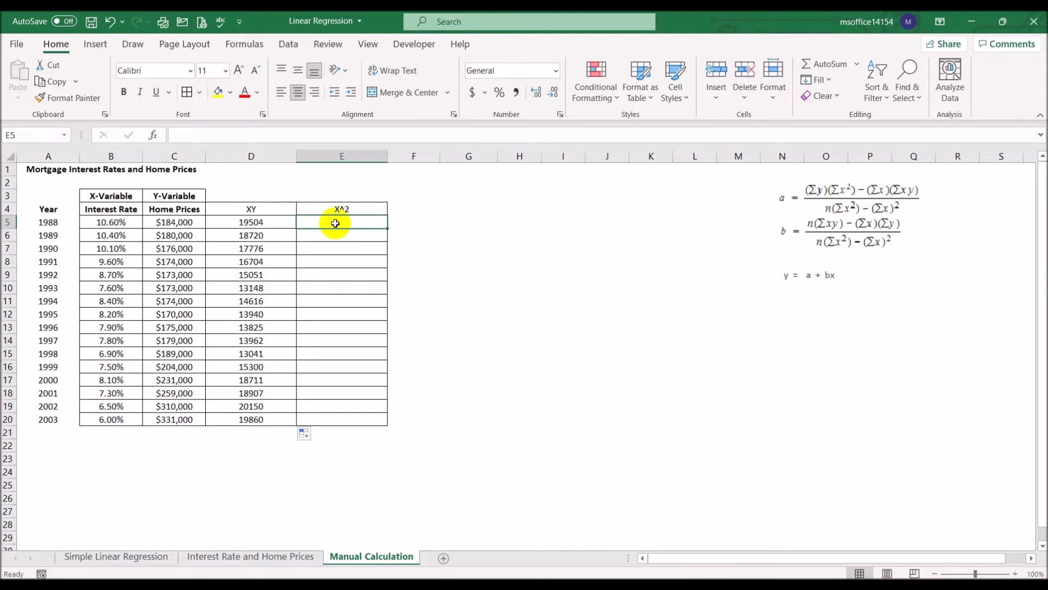
{"action": "type", "text": "="}
{"action": "left_click", "coordinate": [134, 222]}
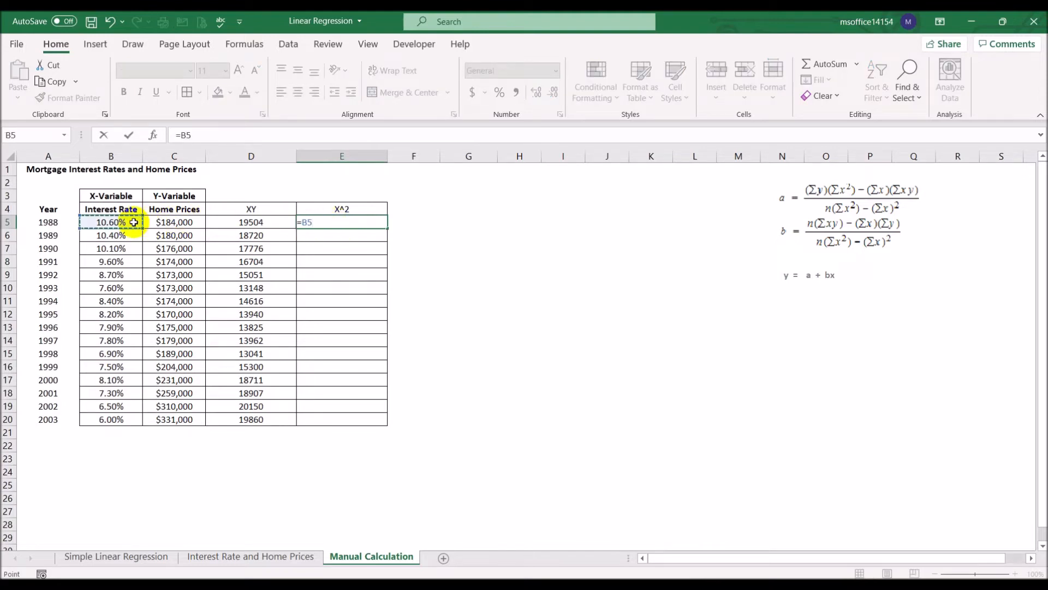
{"action": "left_click", "coordinate": [134, 222]}
{"action": "key", "text": "Return"}
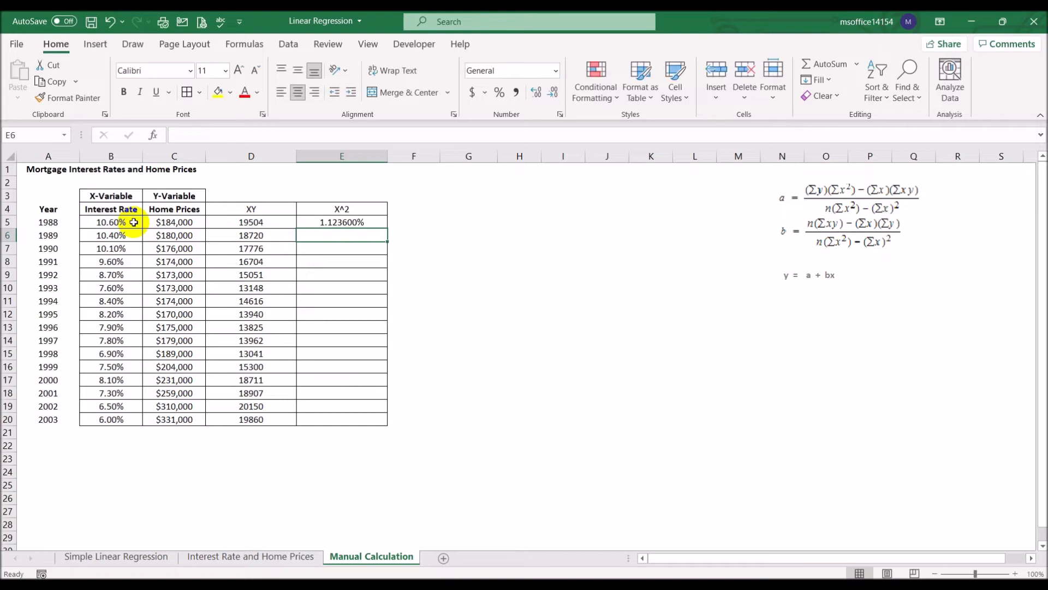
{"action": "left_click", "coordinate": [371, 223]}
{"action": "double_click", "coordinate": [387, 229]}
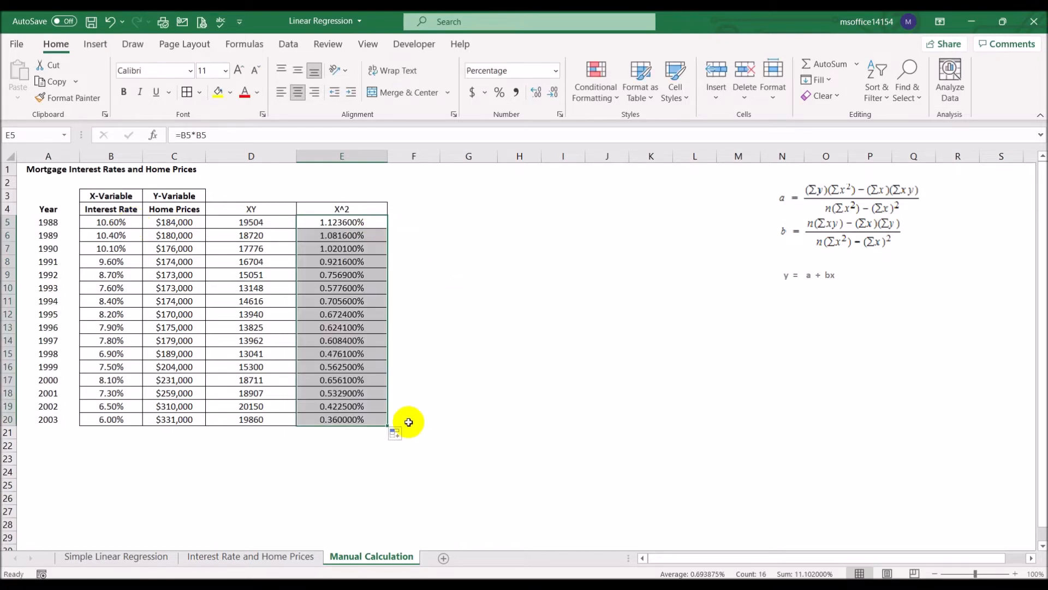
- Total the interest rates in B21 with the formula =SUM(B5:B20)
{"action": "left_click", "coordinate": [41, 208]}
{"action": "left_click", "coordinate": [104, 433]}
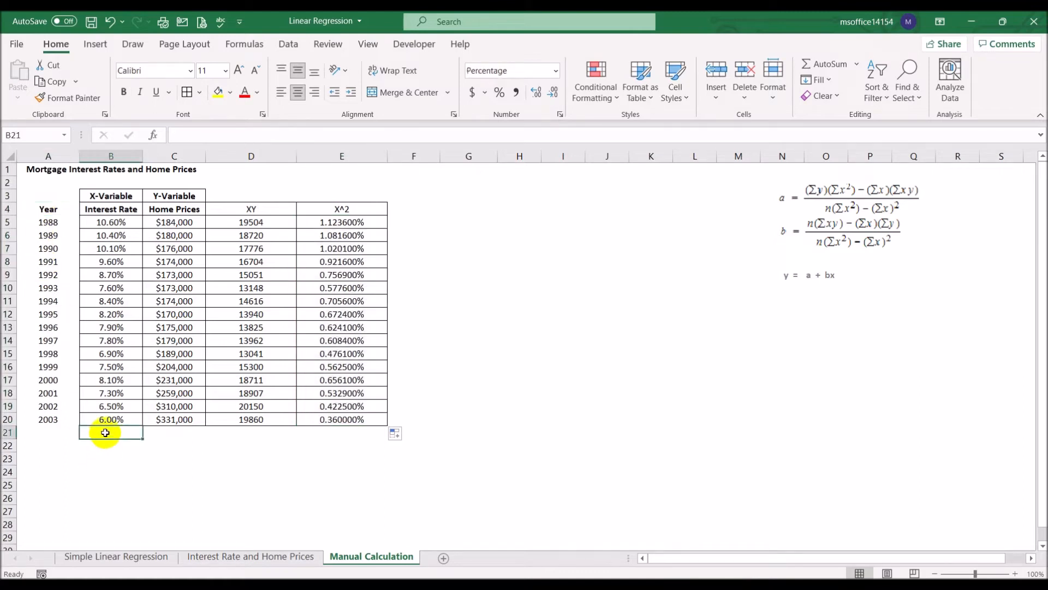
{"action": "left_click", "coordinate": [816, 66]}
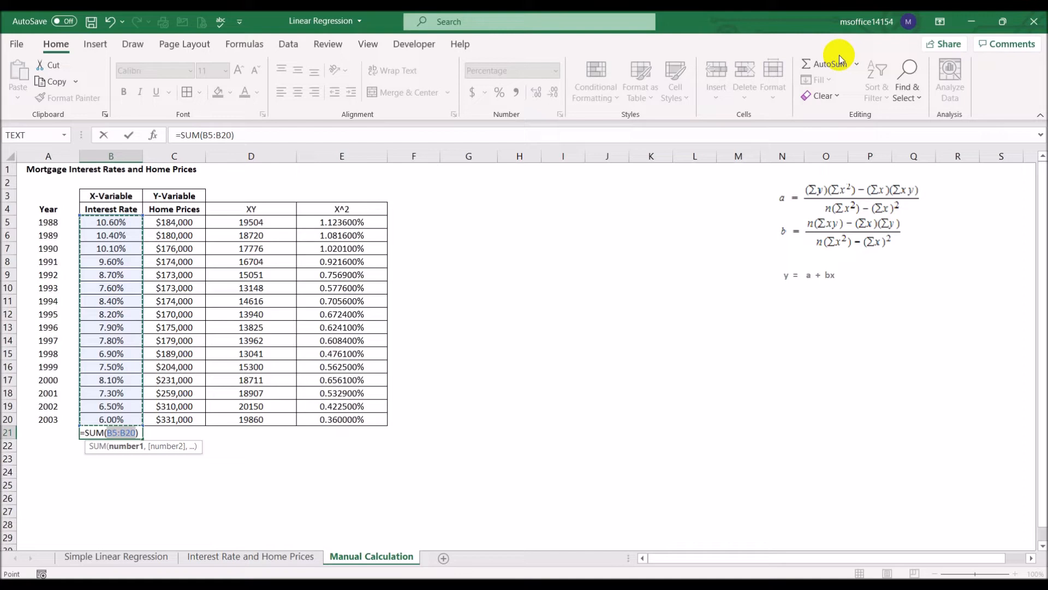
{"action": "key", "text": "Return"}
{"action": "key", "text": "Up"}
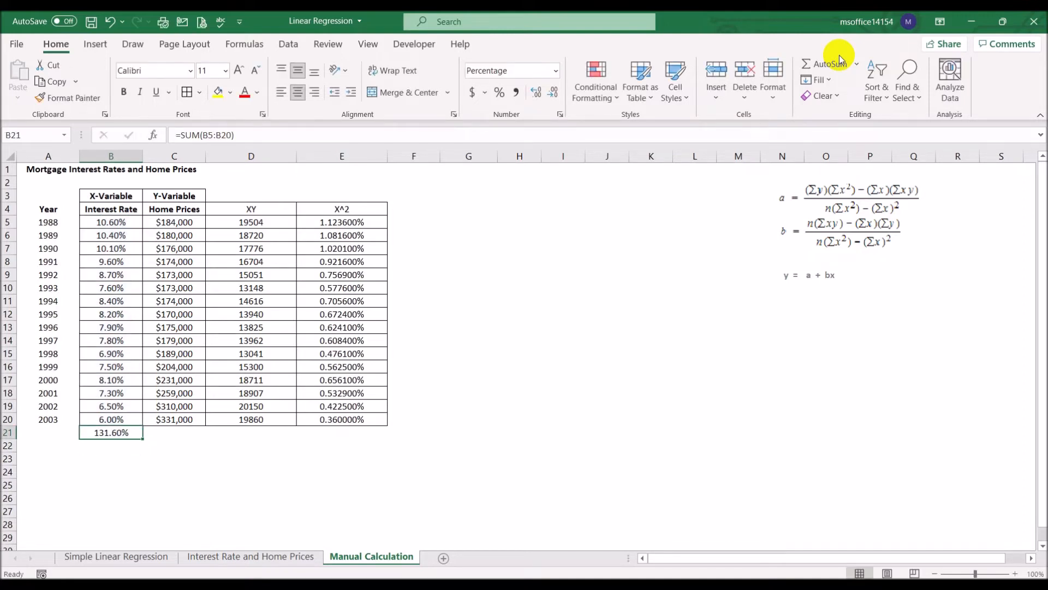
- Copy the interest rate total's formula to C21:E21 and widen the Home Prices column so its total fits
{"action": "key", "text": "ctrl+c"}
{"action": "key", "text": "Right"}
{"action": "key", "text": "shift+Right"}
{"action": "key", "text": "shift+Right"}
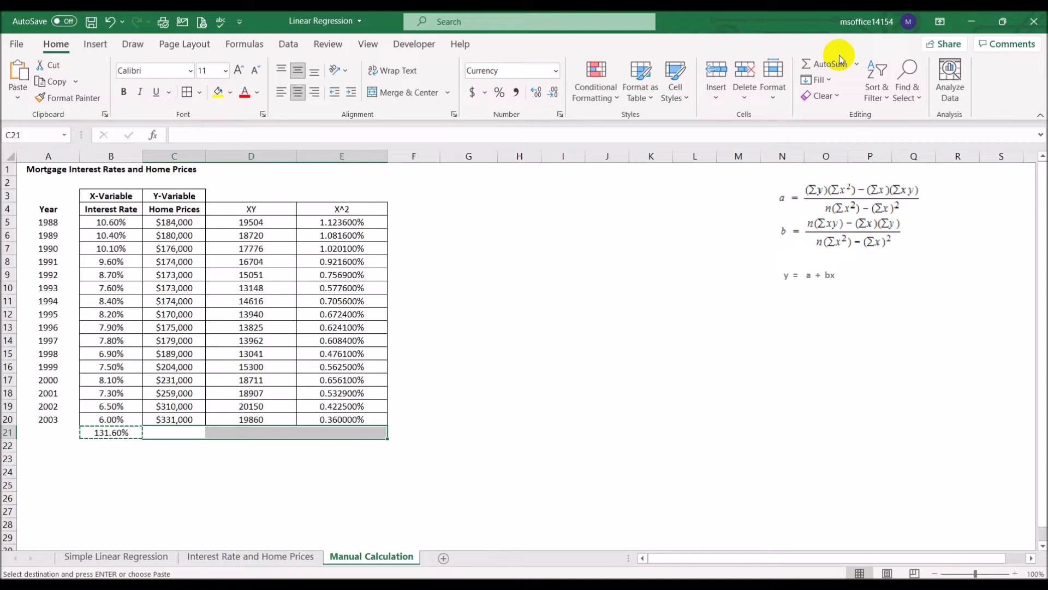
{"action": "key", "text": "Return"}
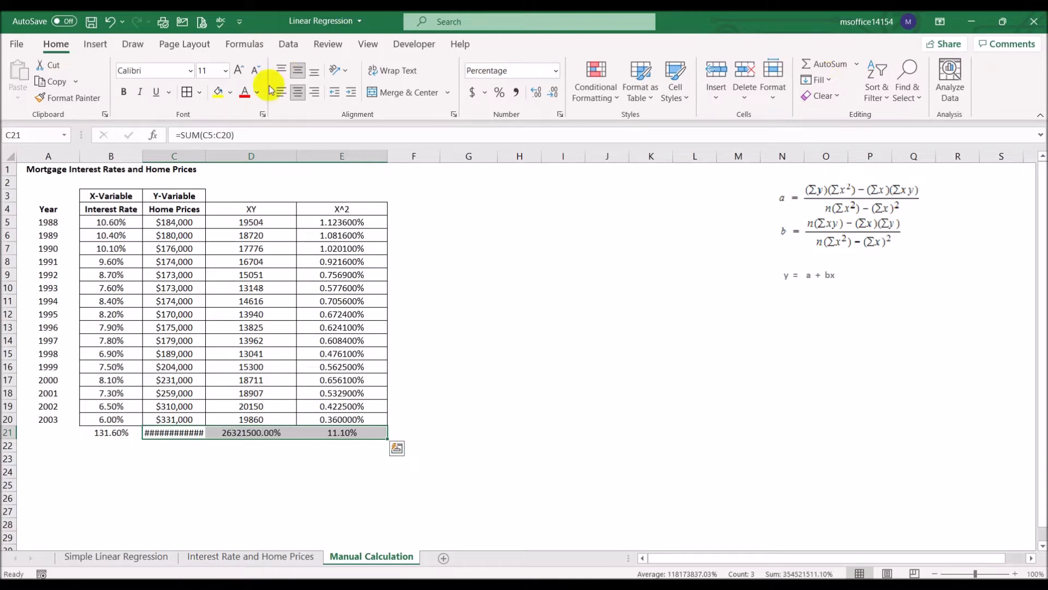
{"action": "left_click_drag", "start_coordinate": [206, 157], "coordinate": [253, 155]}
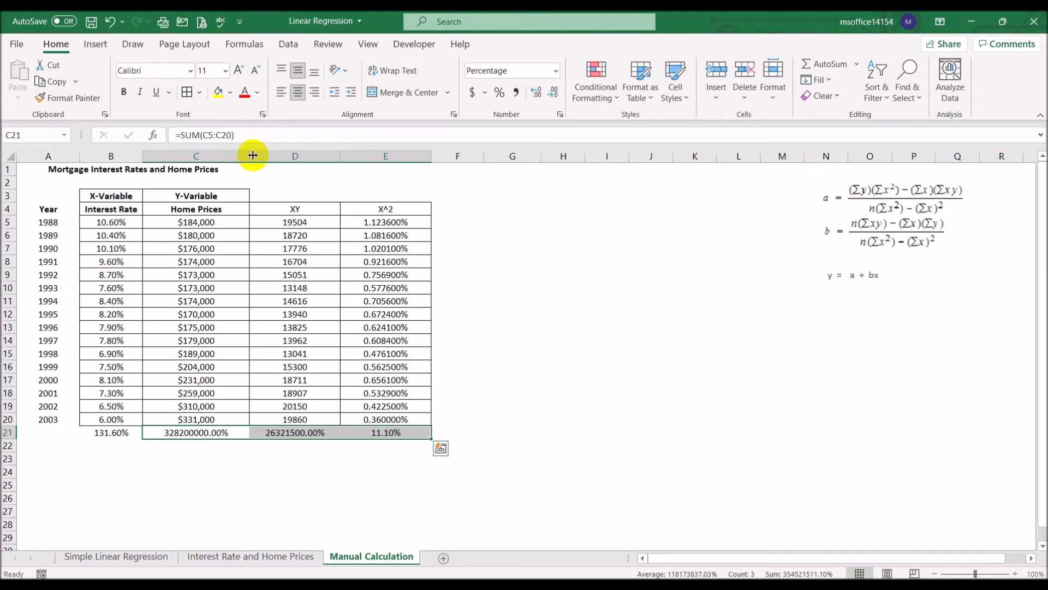
- Fill the totals in B21:E21 with yellow
{"action": "left_click", "coordinate": [505, 251]}
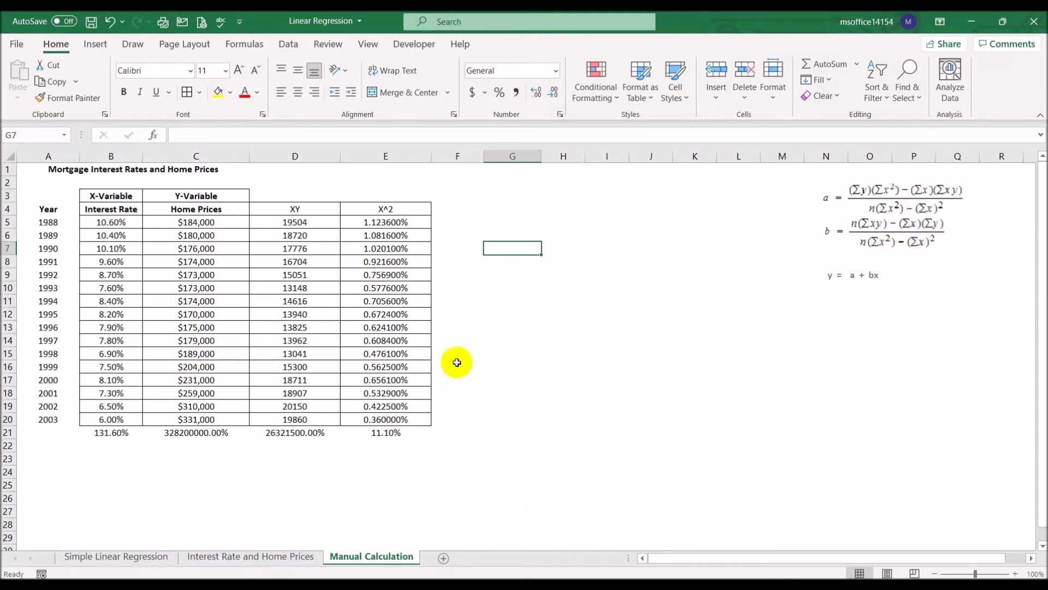
{"action": "left_click_drag", "start_coordinate": [109, 434], "coordinate": [382, 432]}
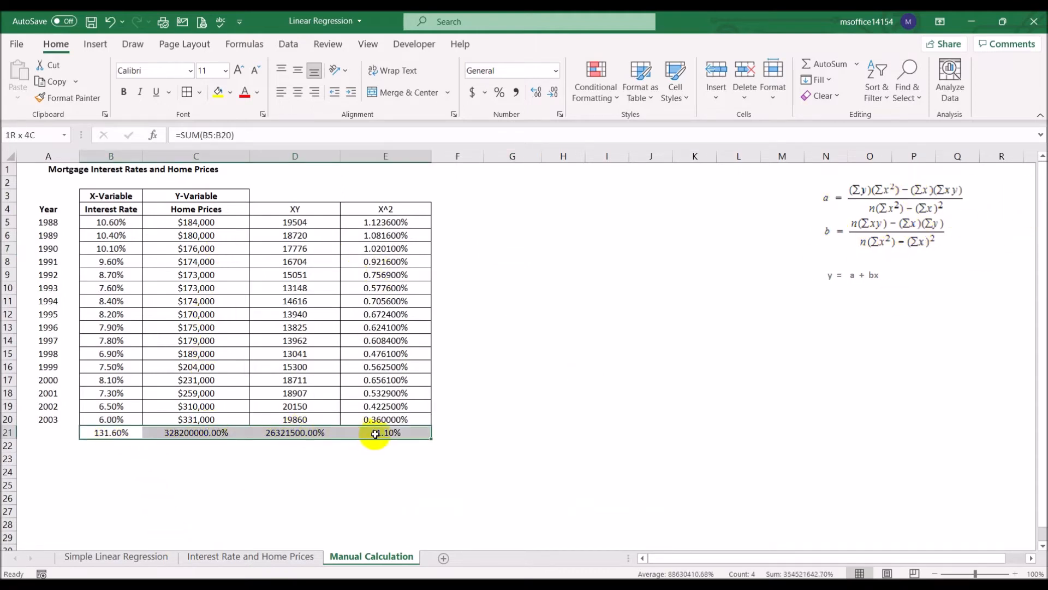
{"action": "left_click", "coordinate": [218, 93]}
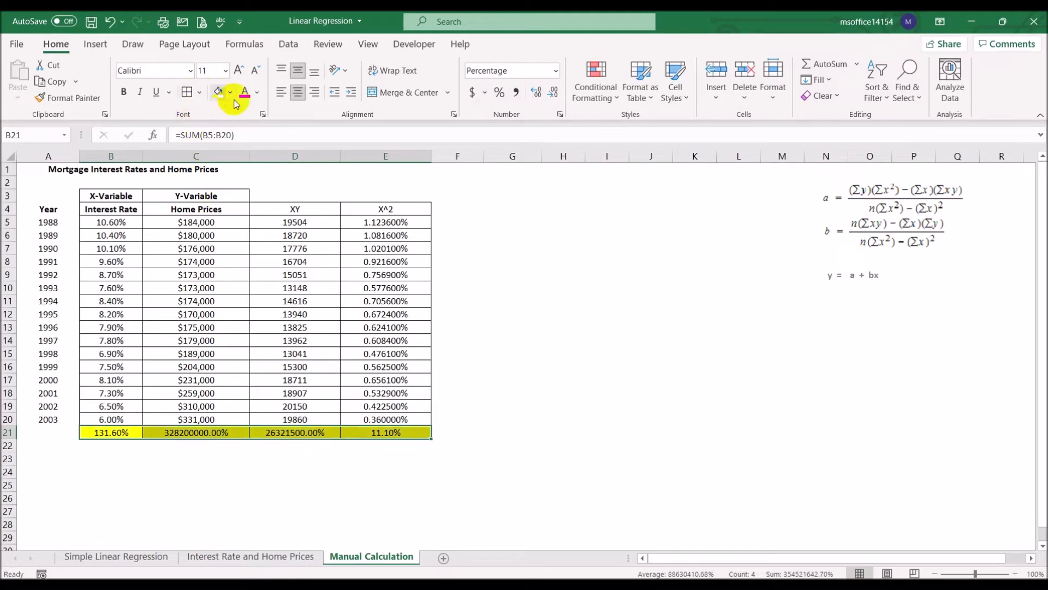
- Enter the label "a" in G7 and right-align it
{"action": "left_click", "coordinate": [507, 285]}
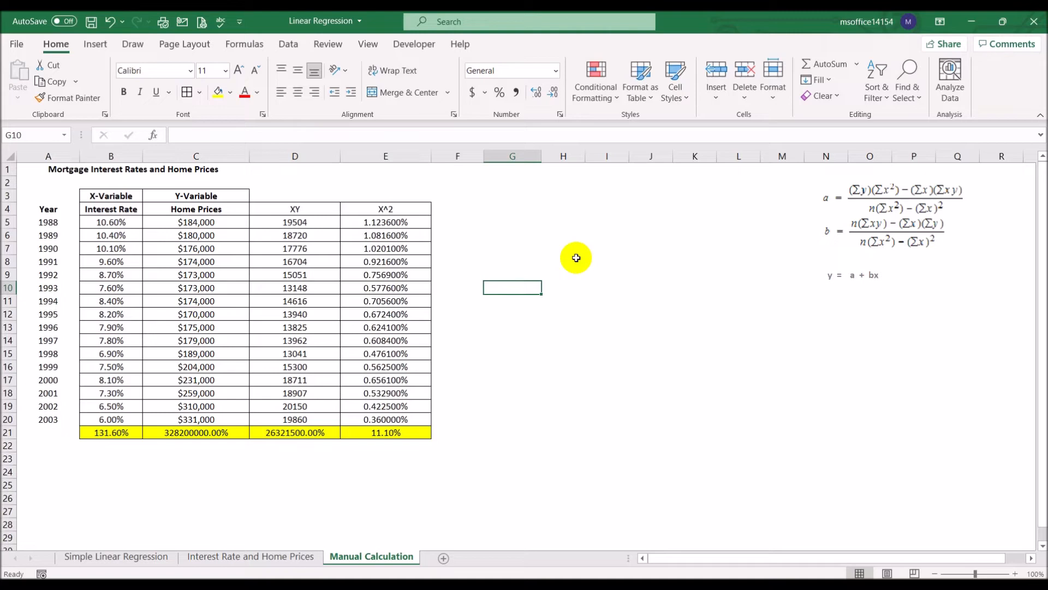
{"action": "key", "text": "Up"}
{"action": "key", "text": "Up"}
{"action": "key", "text": "Up"}
{"action": "type", "text": "a"}
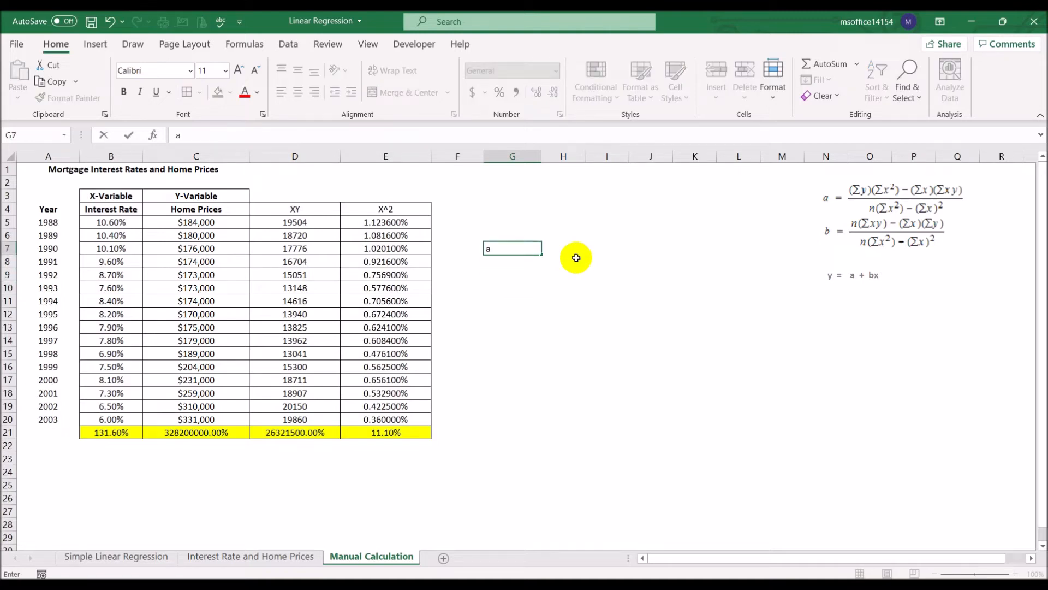
{"action": "key", "text": "Tab"}
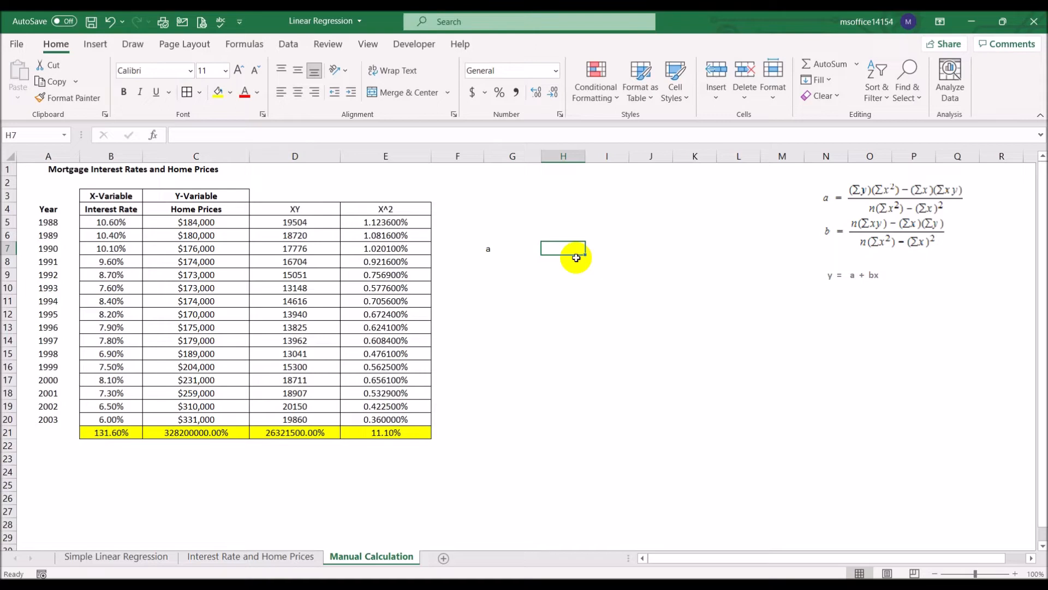
{"action": "left_click", "coordinate": [491, 249]}
{"action": "left_click", "coordinate": [314, 92]}
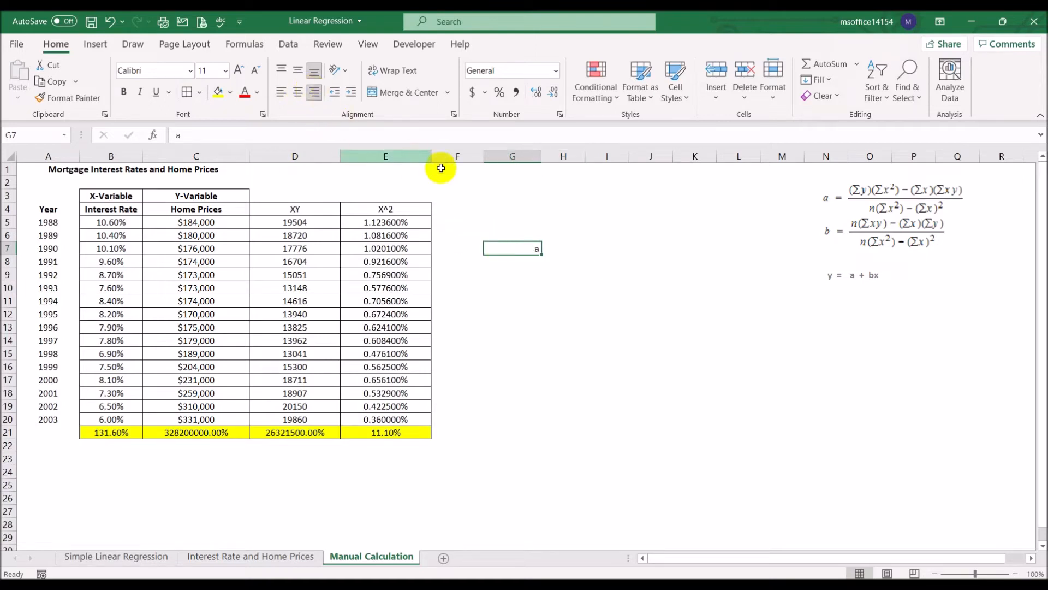
- Calculate the intercept a in H7 with the formula =((C21*E21)-(B21*D21))/(16*E21-B21*B21)
{"action": "left_click", "coordinate": [560, 247]}
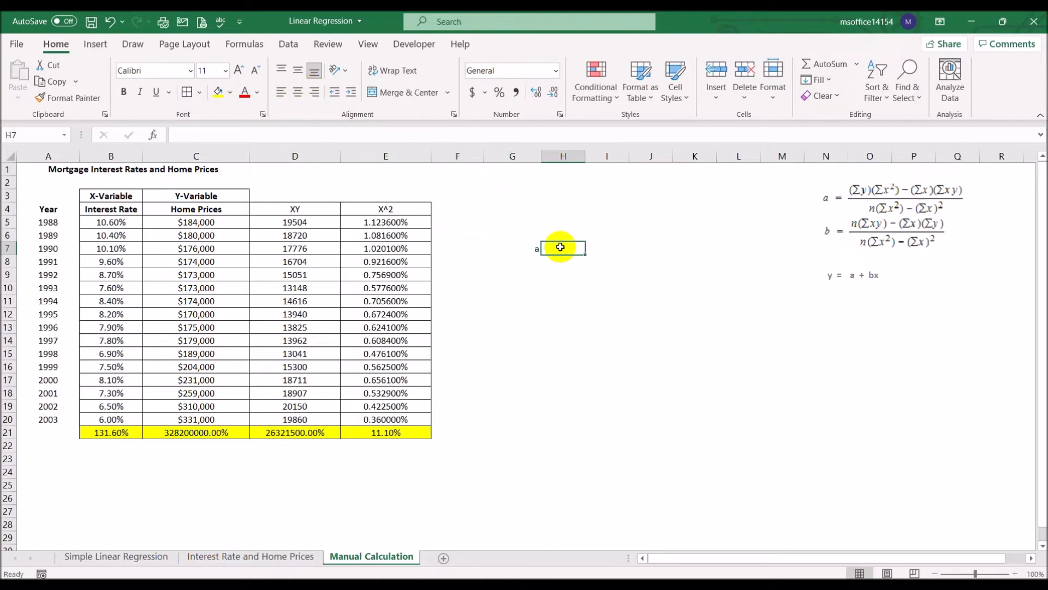
{"action": "type", "text": "=(("}
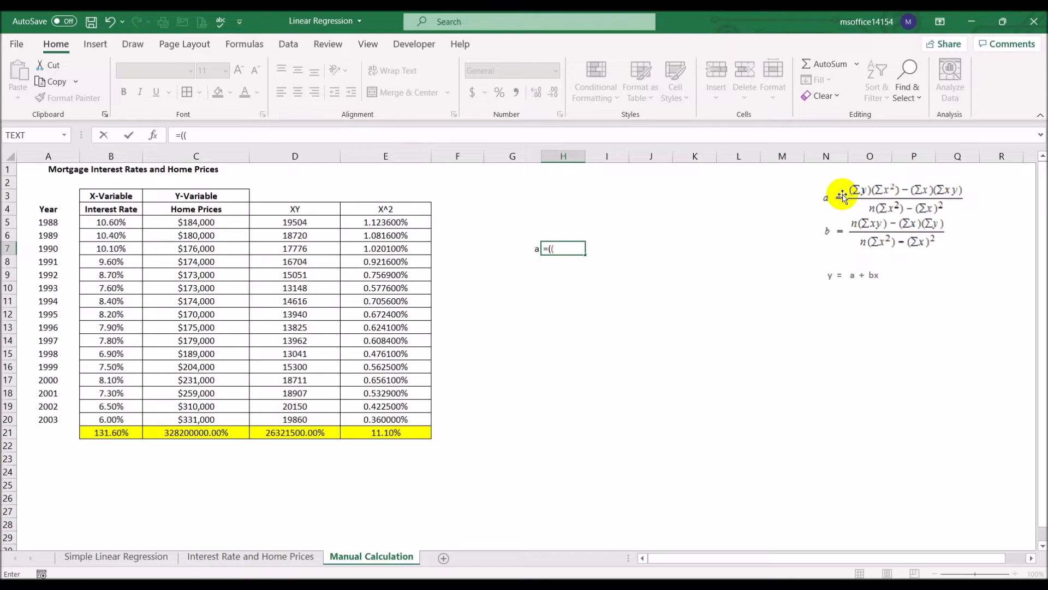
{"action": "left_click", "coordinate": [216, 430]}
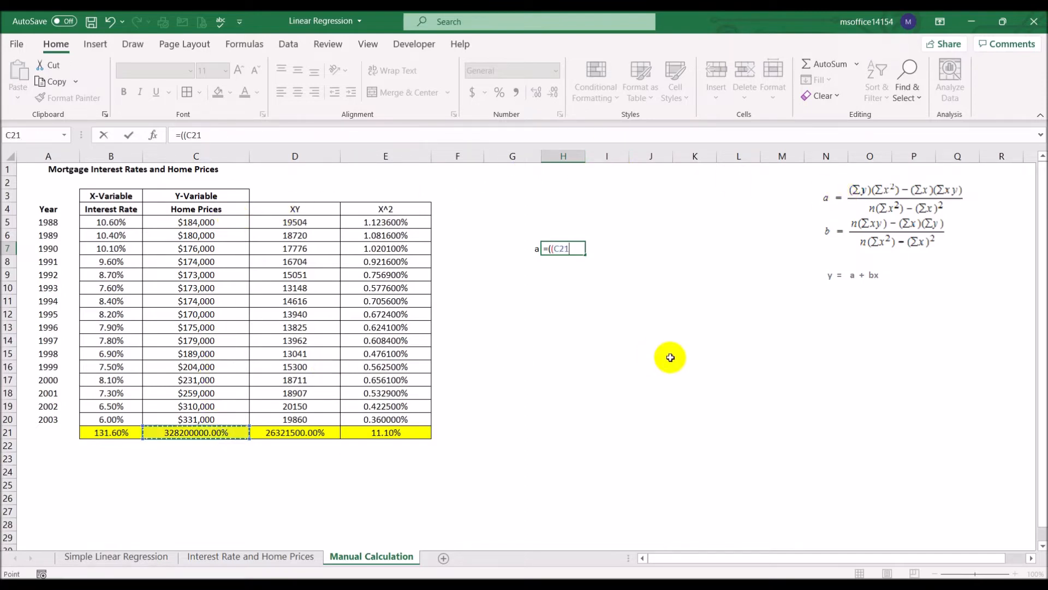
{"action": "type", "text": "*"}
{"action": "left_click", "coordinate": [403, 435]}
{"action": "type", "text": ")-(B20"}
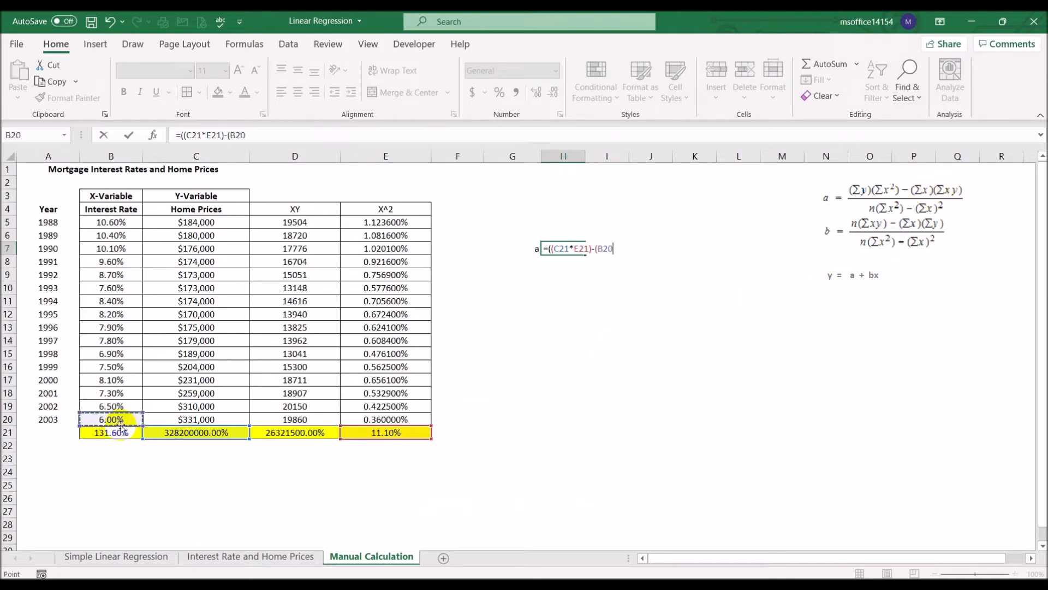
{"action": "left_click", "coordinate": [120, 432]}
{"action": "type", "text": "*"}
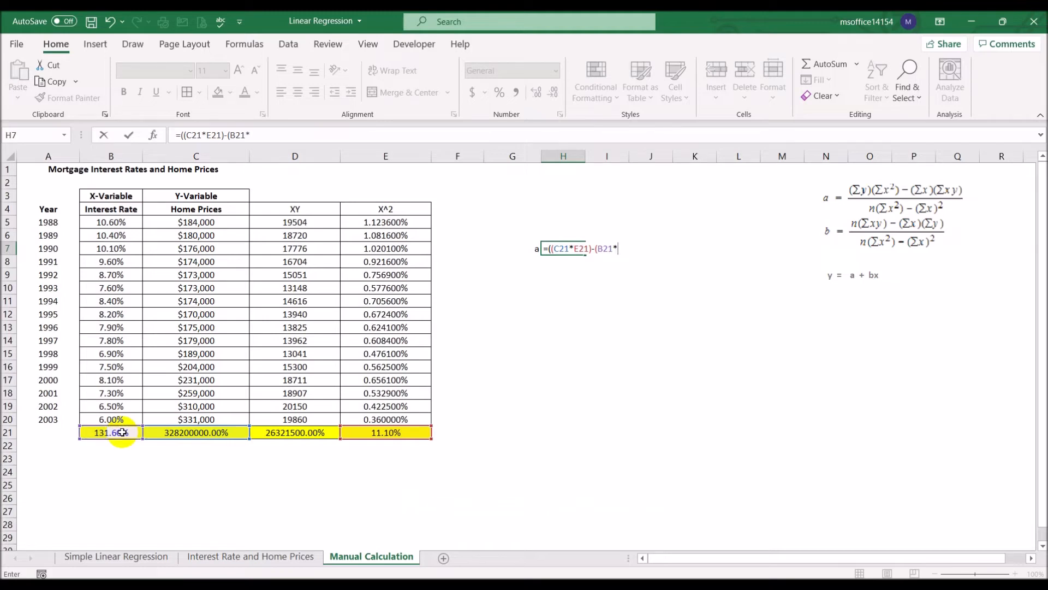
{"action": "left_click", "coordinate": [298, 431]}
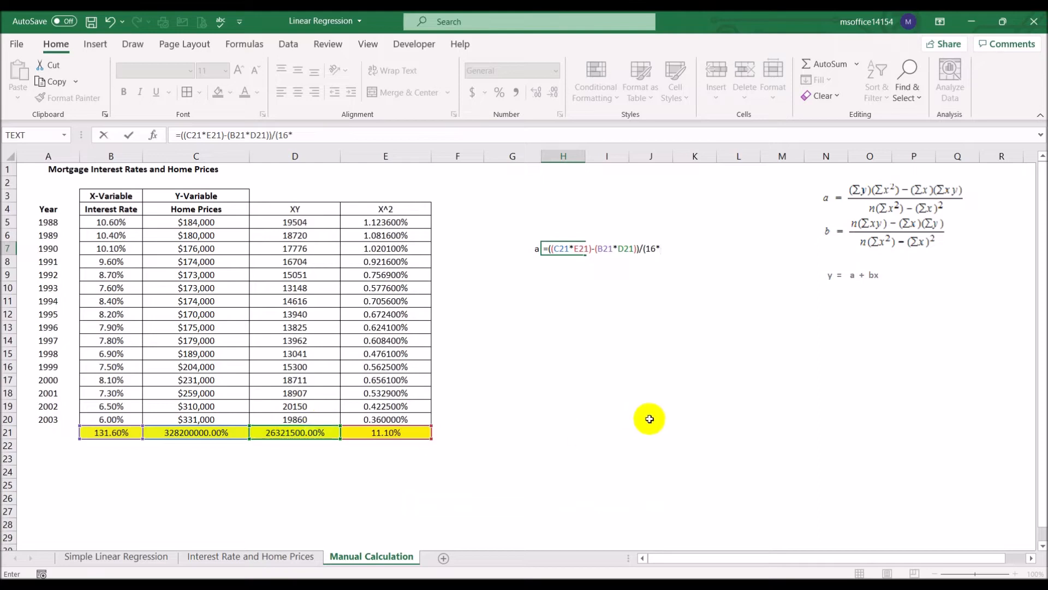
{"action": "left_click", "coordinate": [372, 433]}
{"action": "type", "text": "-"}
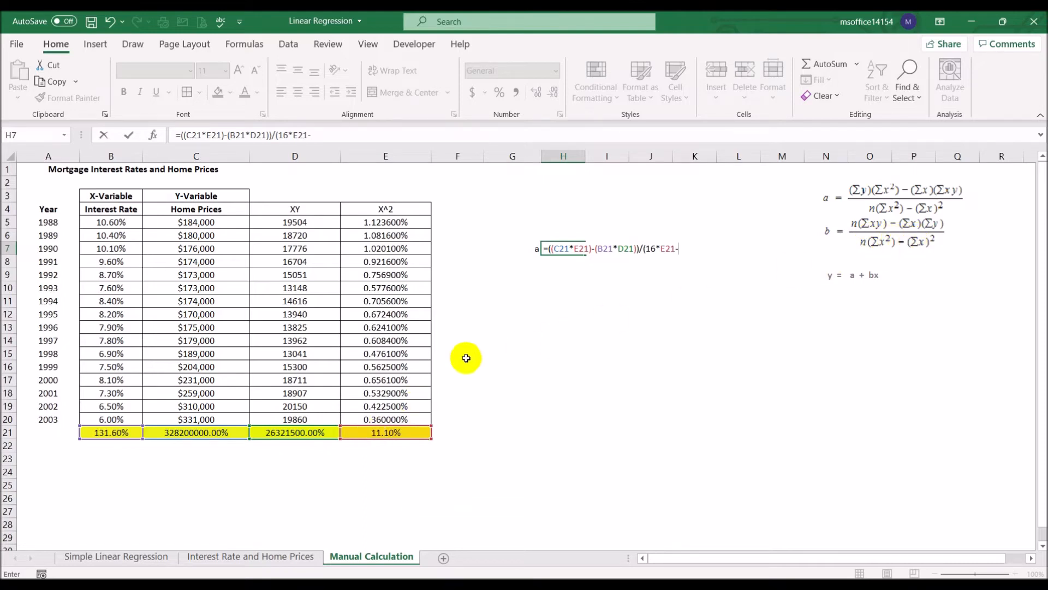
{"action": "left_click", "coordinate": [125, 434]}
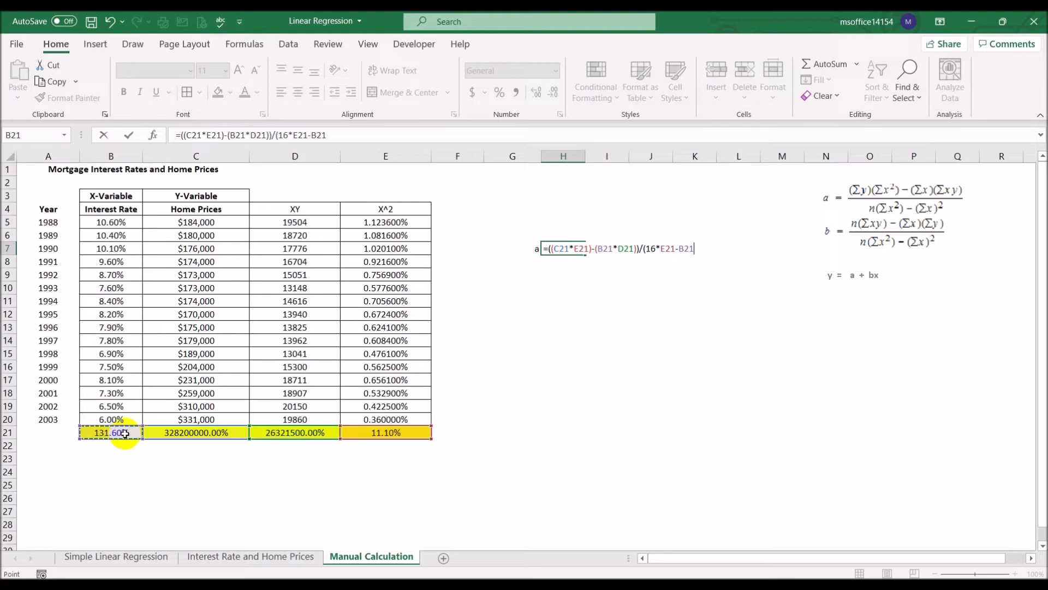
{"action": "type", "text": "*"}
{"action": "left_click", "coordinate": [125, 434]}
{"action": "type", "text": ")"}
{"action": "key", "text": "Return"}
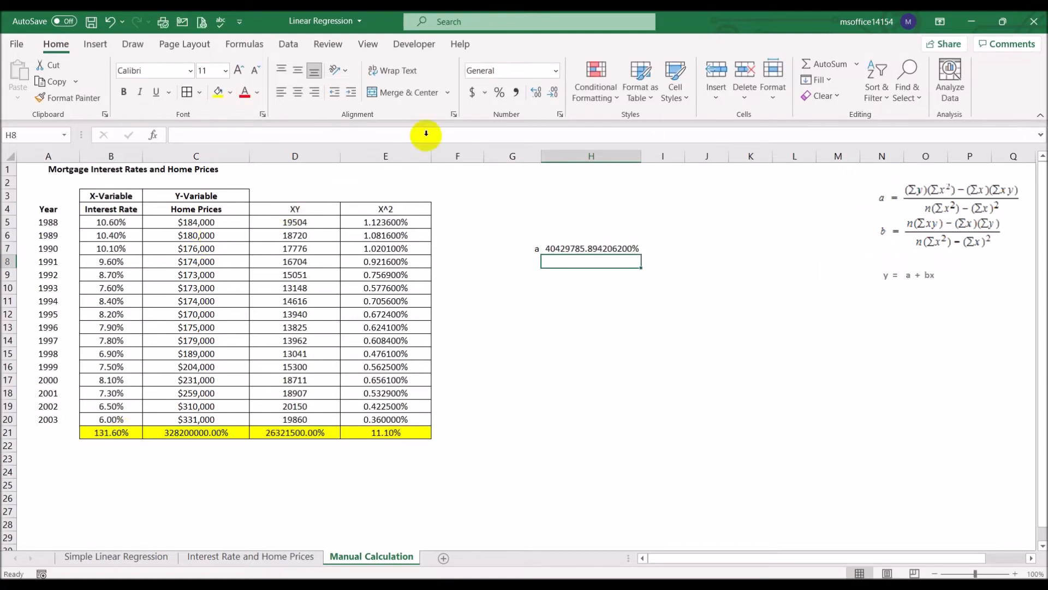
- Remove all decimal places from the percentage value in H7
{"action": "left_click", "coordinate": [593, 250]}
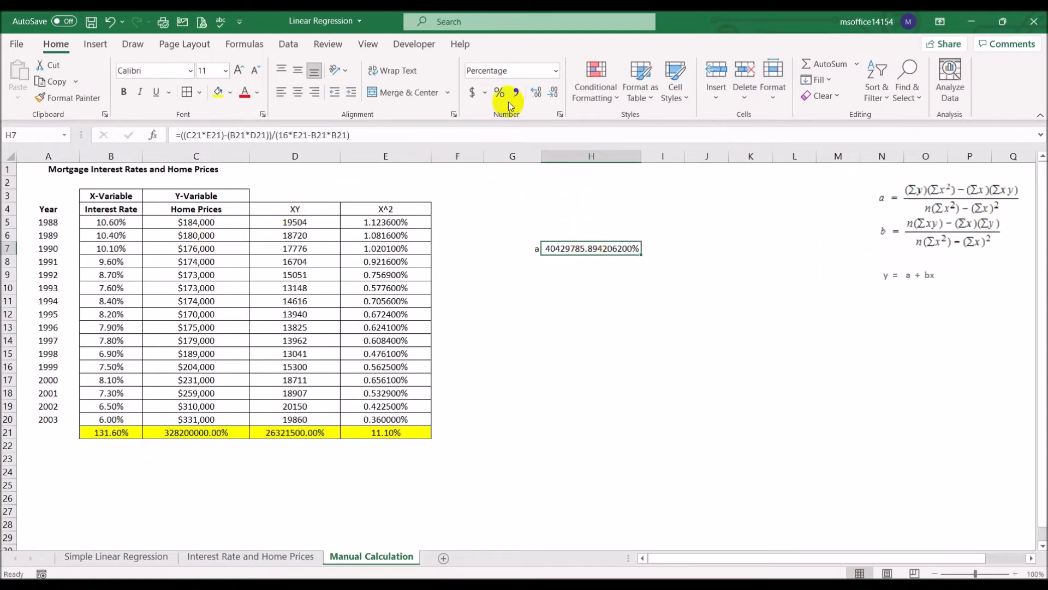
{"action": "left_click", "coordinate": [553, 93]}
{"action": "left_click", "coordinate": [554, 93]}
{"action": "left_click", "coordinate": [554, 93]}
{"action": "left_click", "coordinate": [553, 92]}
{"action": "left_click", "coordinate": [553, 93]}
{"action": "left_click", "coordinate": [553, 94]}
{"action": "left_click", "coordinate": [553, 94]}
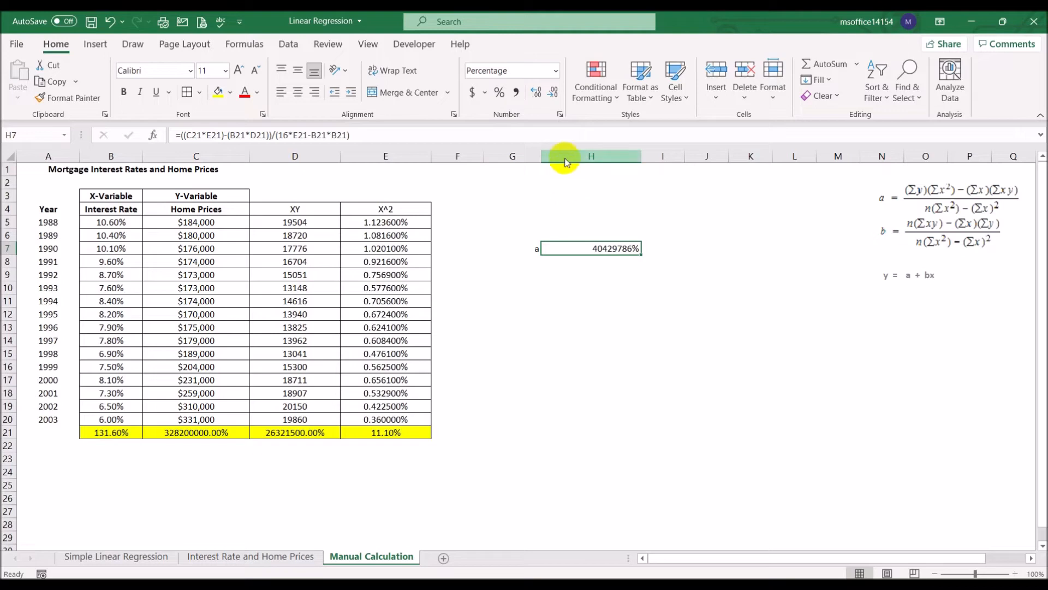
- Format the value in H7 as Number with no decimal places and compare it with the trendline equation on the Interest Rate and Home Prices sheet
{"action": "left_click", "coordinate": [557, 69]}
{"action": "left_click", "coordinate": [539, 102]}
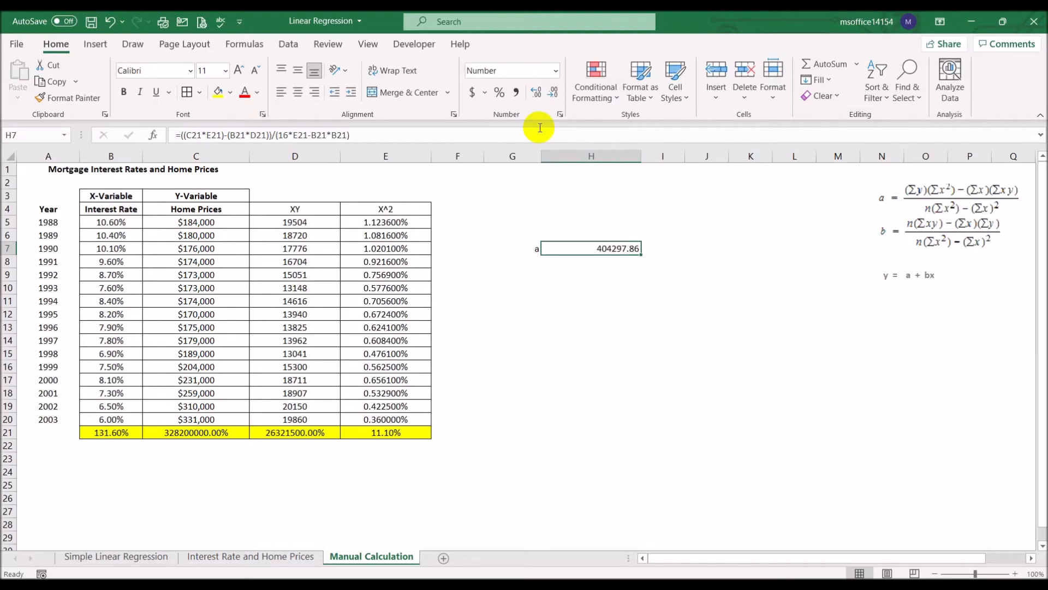
{"action": "left_click", "coordinate": [662, 355]}
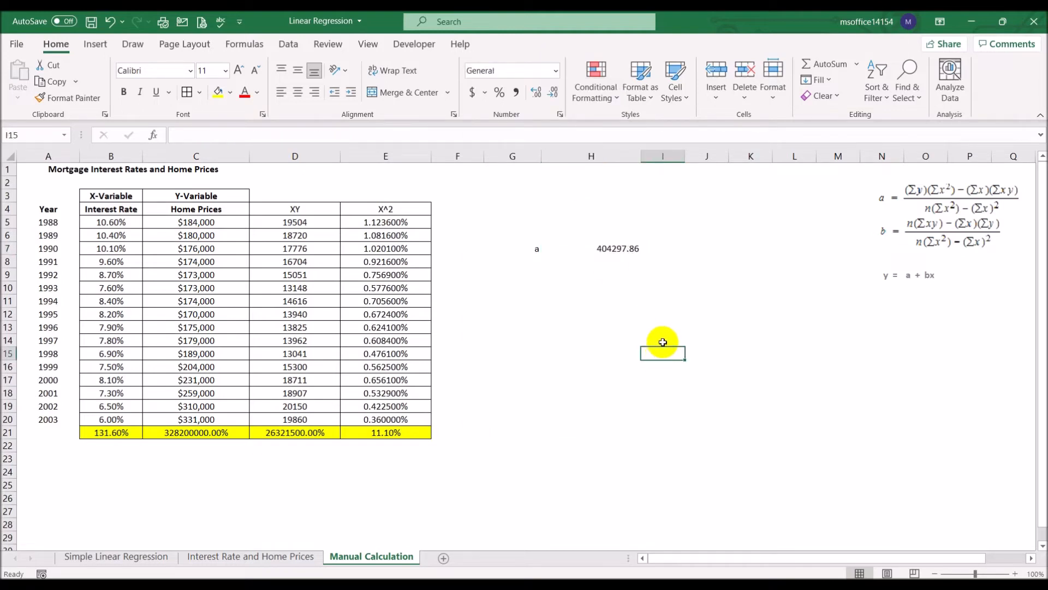
{"action": "left_click", "coordinate": [600, 252]}
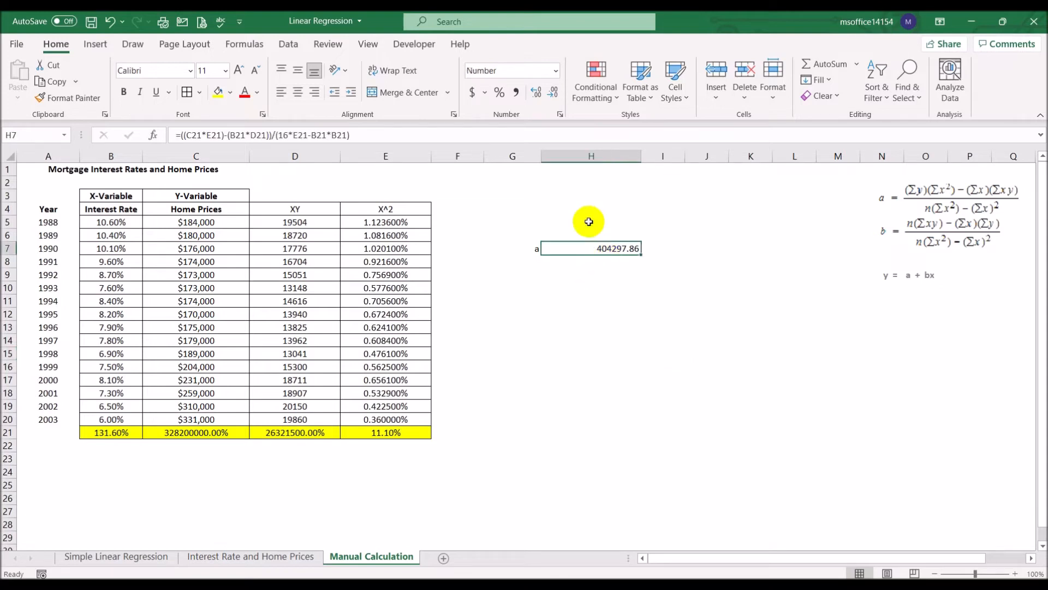
{"action": "left_click", "coordinate": [555, 94]}
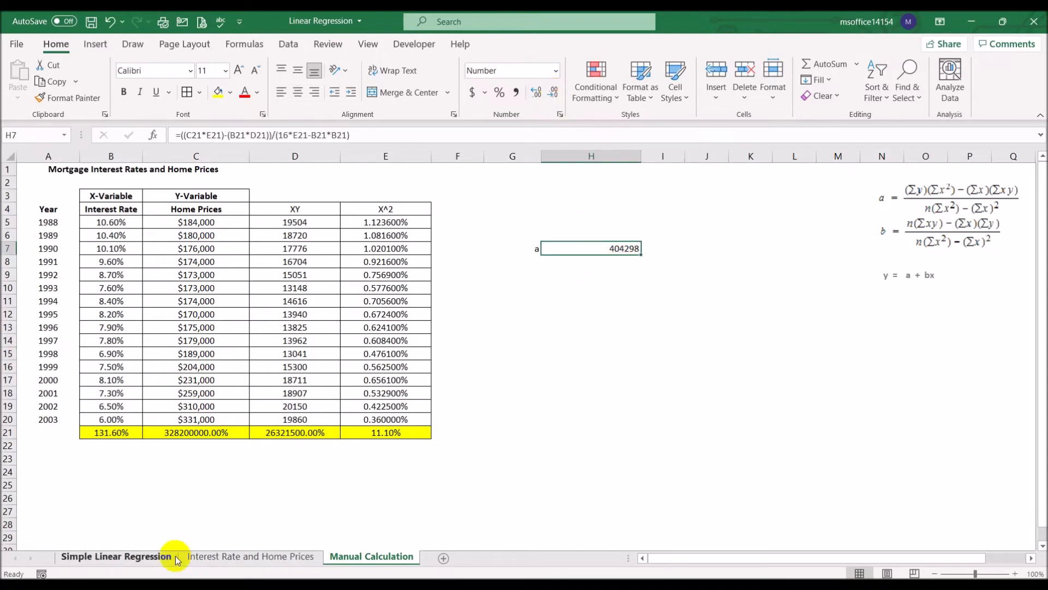
{"action": "left_click", "coordinate": [219, 556]}
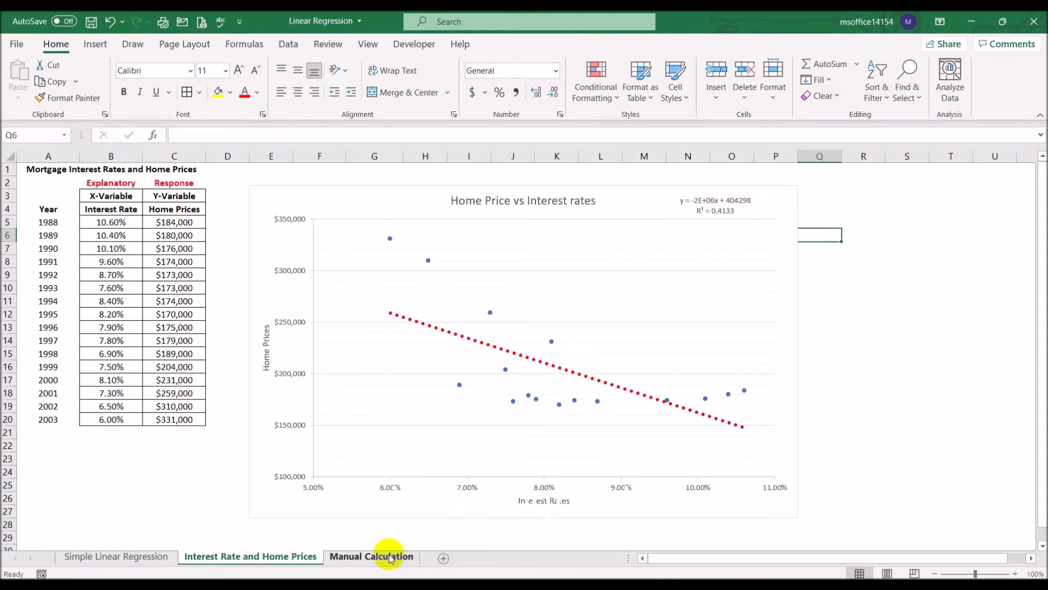
{"action": "left_click", "coordinate": [372, 556]}
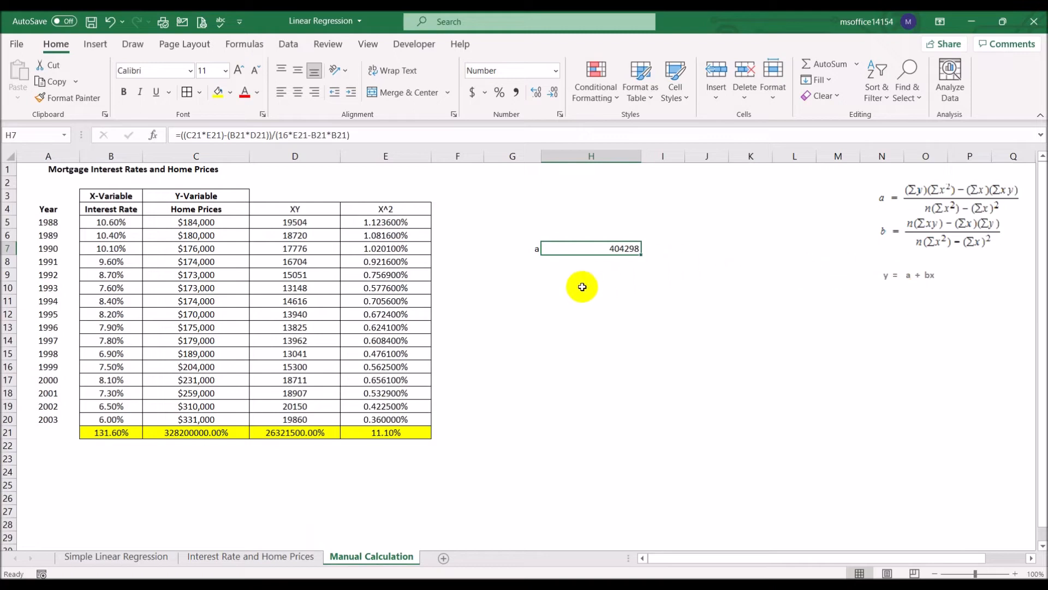
- Enter the label "b" in G9 on the Manual Calculation sheet and right-align it
{"action": "left_click", "coordinate": [535, 275]}
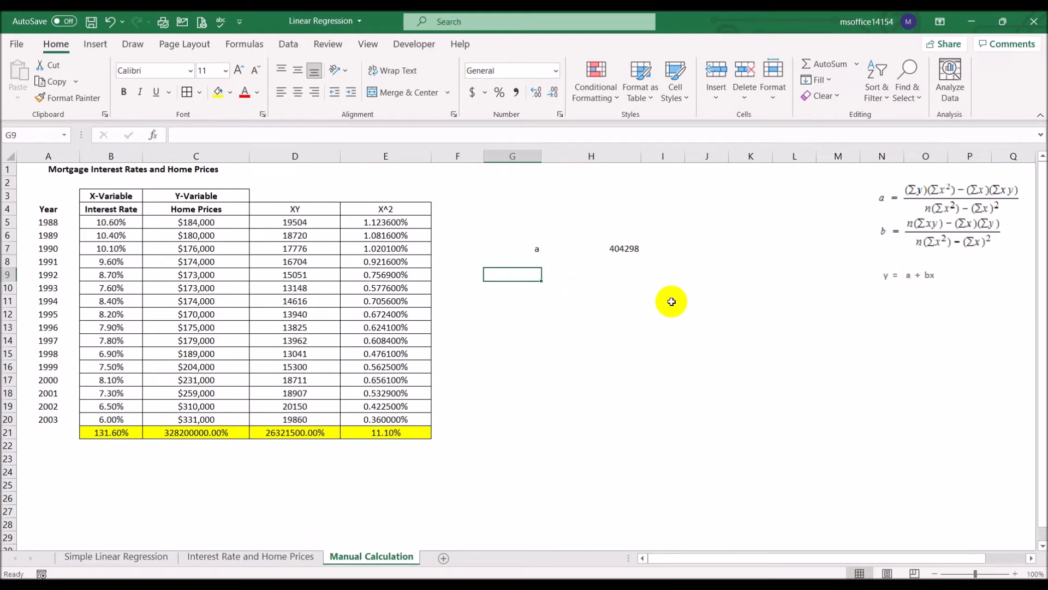
{"action": "type", "text": "b"}
{"action": "key", "text": "ctrl+Return"}
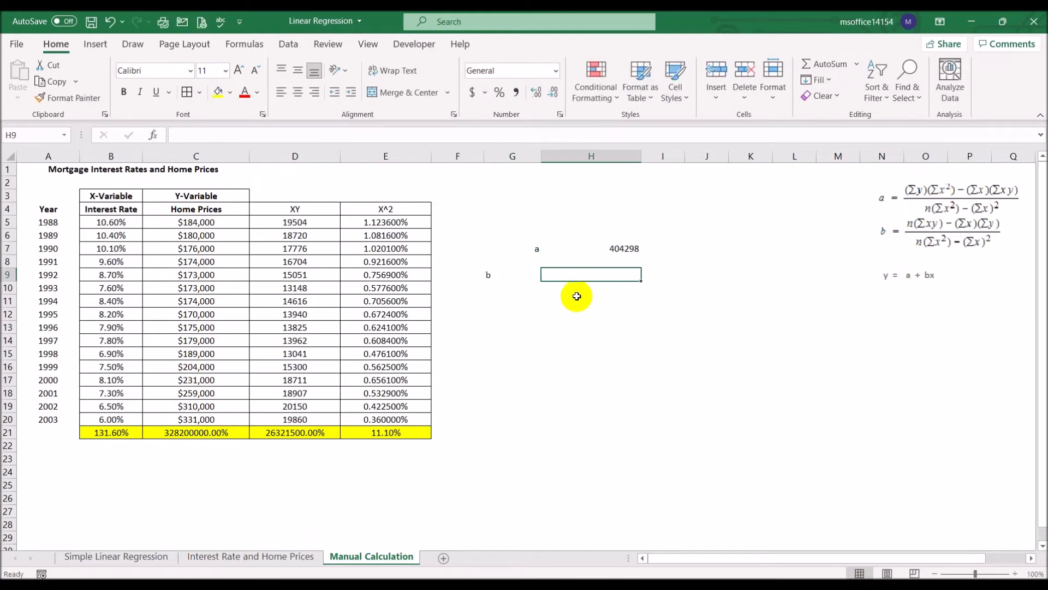
{"action": "left_click", "coordinate": [315, 91]}
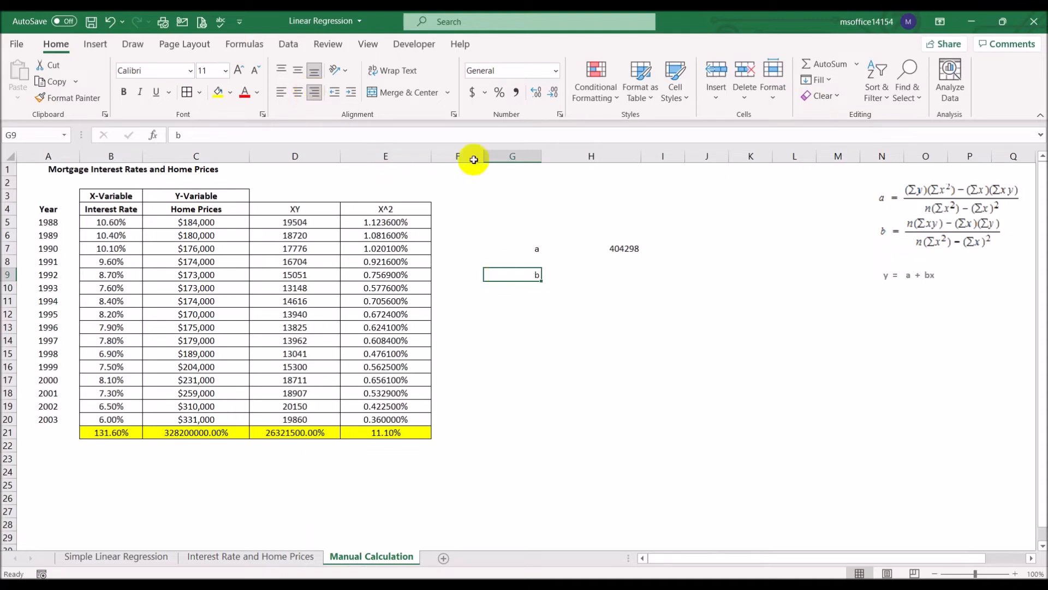
- Calculate the slope b in H9 with the formula =((16*D21)-(B21*C21))/(16*E21-B21*B21)
{"action": "left_click", "coordinate": [620, 273]}
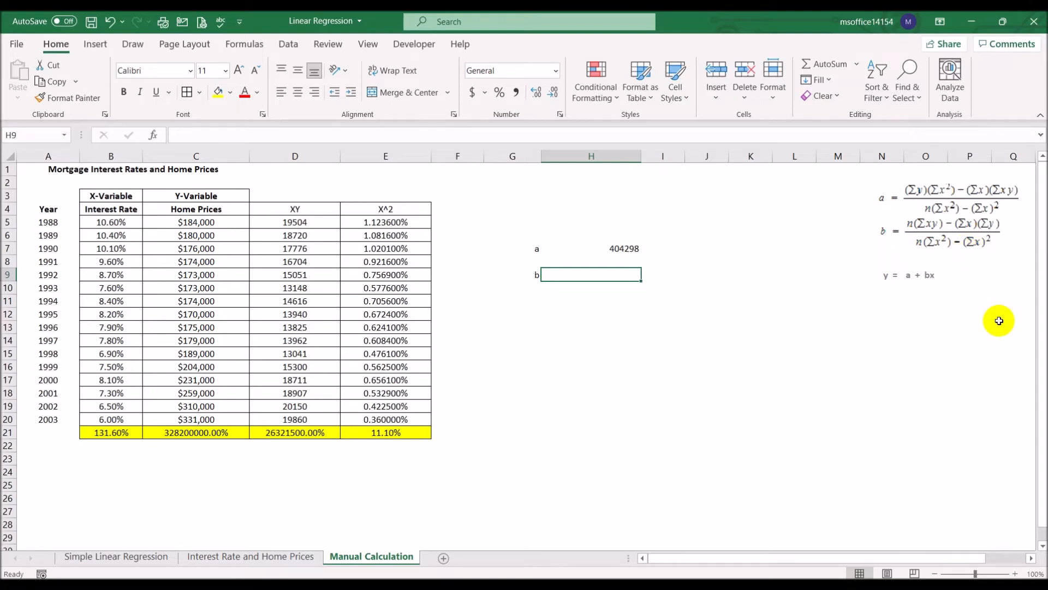
{"action": "type", "text": "=(("}
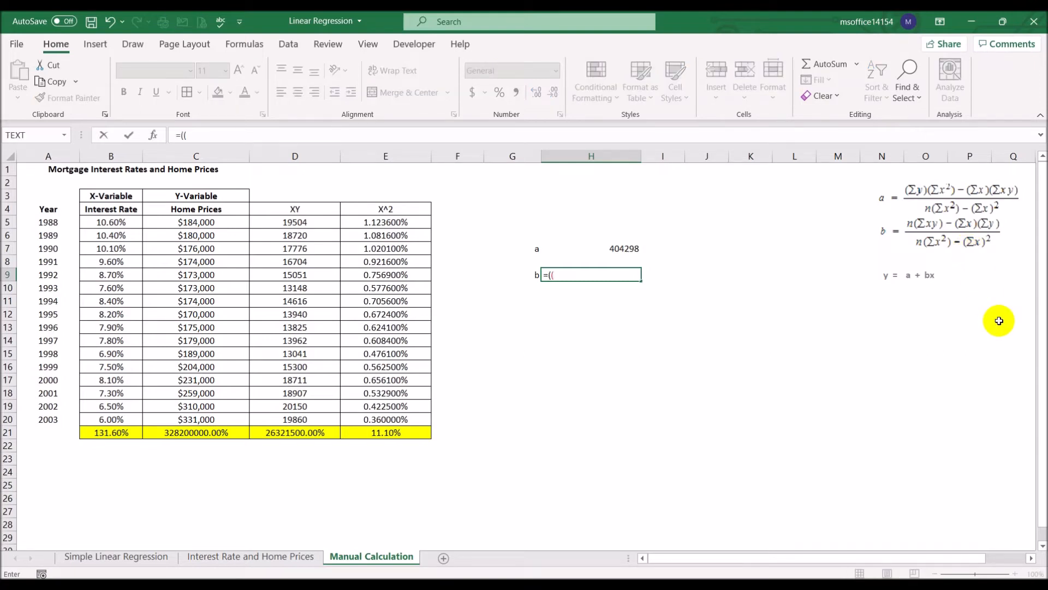
{"action": "type", "text": "16"}
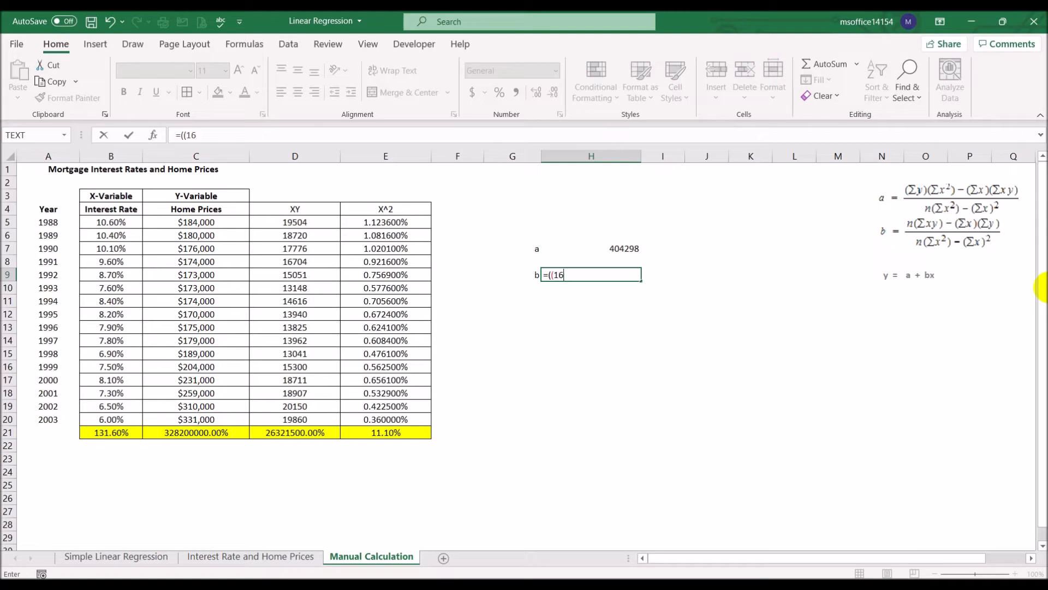
{"action": "type", "text": "*"}
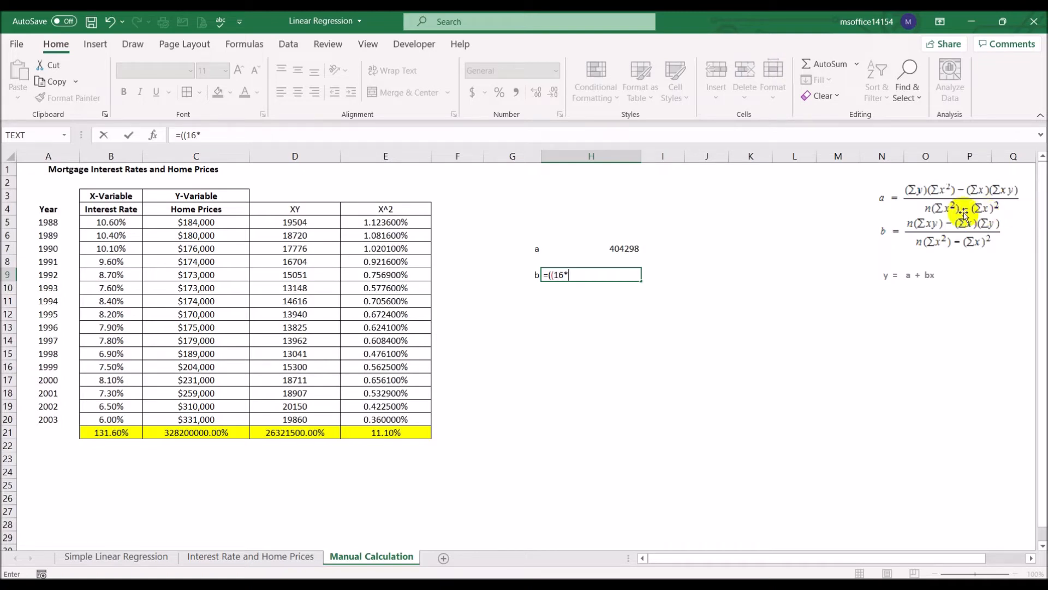
{"action": "left_click", "coordinate": [295, 432]}
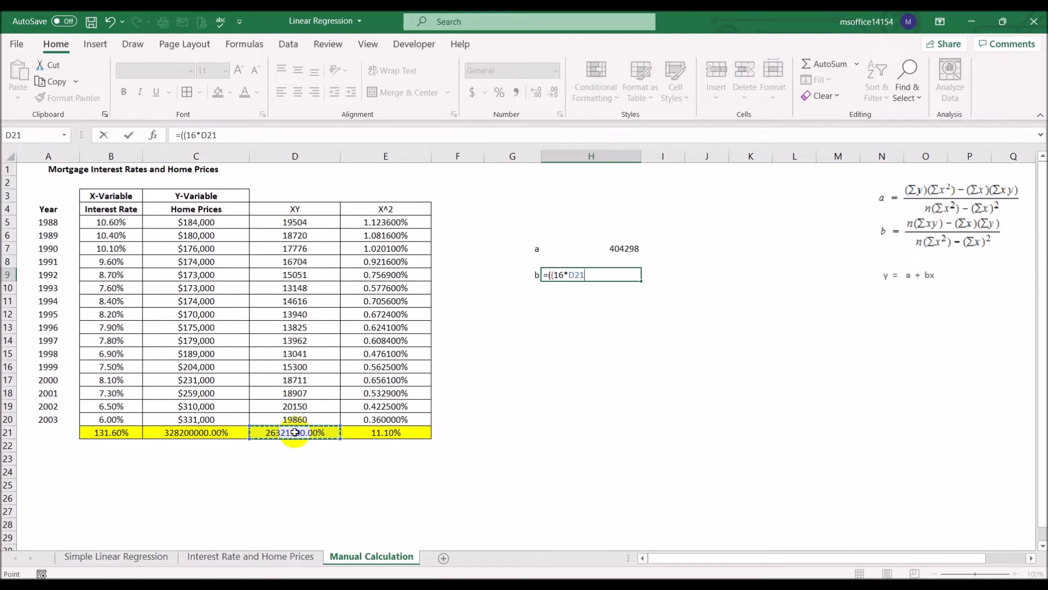
{"action": "type", "text": ")-"}
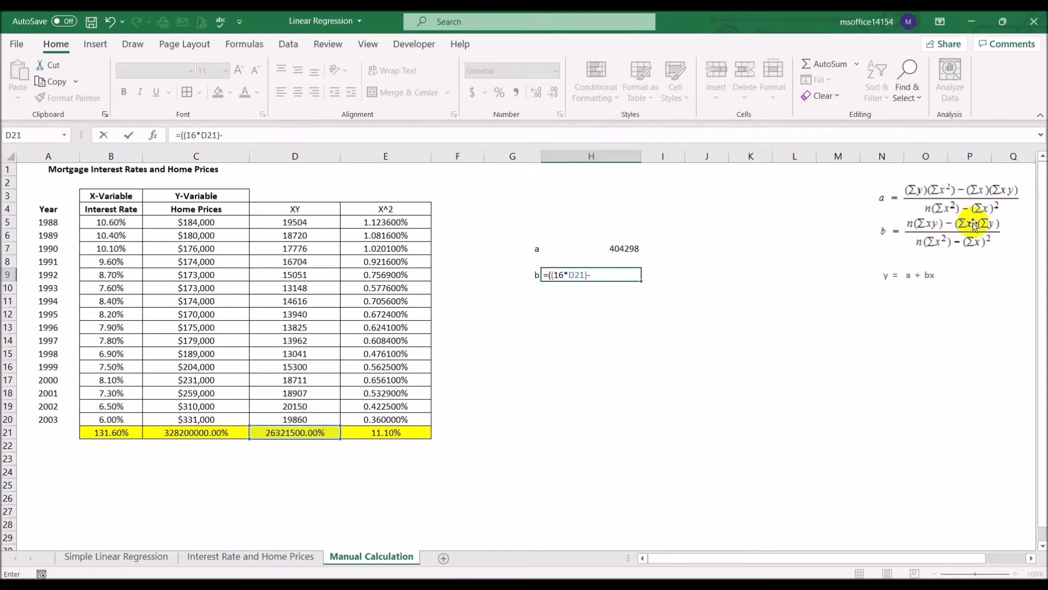
{"action": "left_click", "coordinate": [130, 432]}
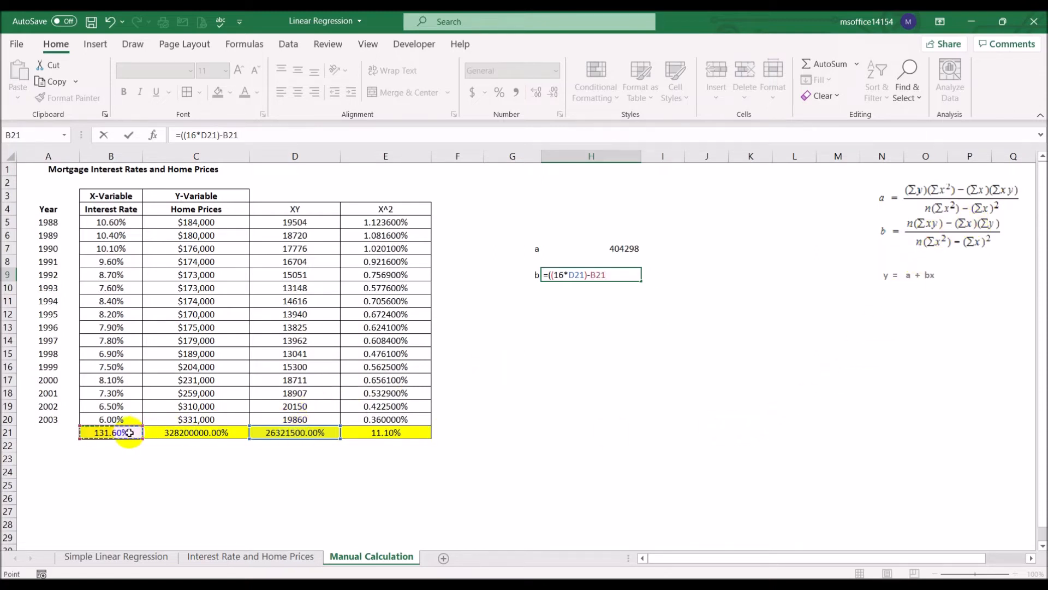
{"action": "type", "text": "*"}
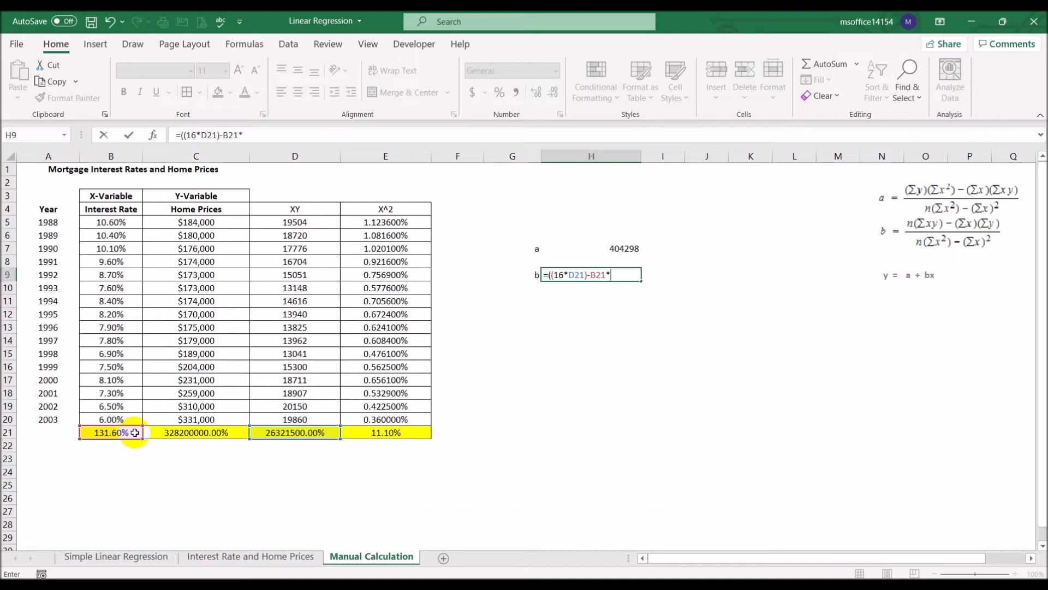
{"action": "left_click", "coordinate": [174, 433]}
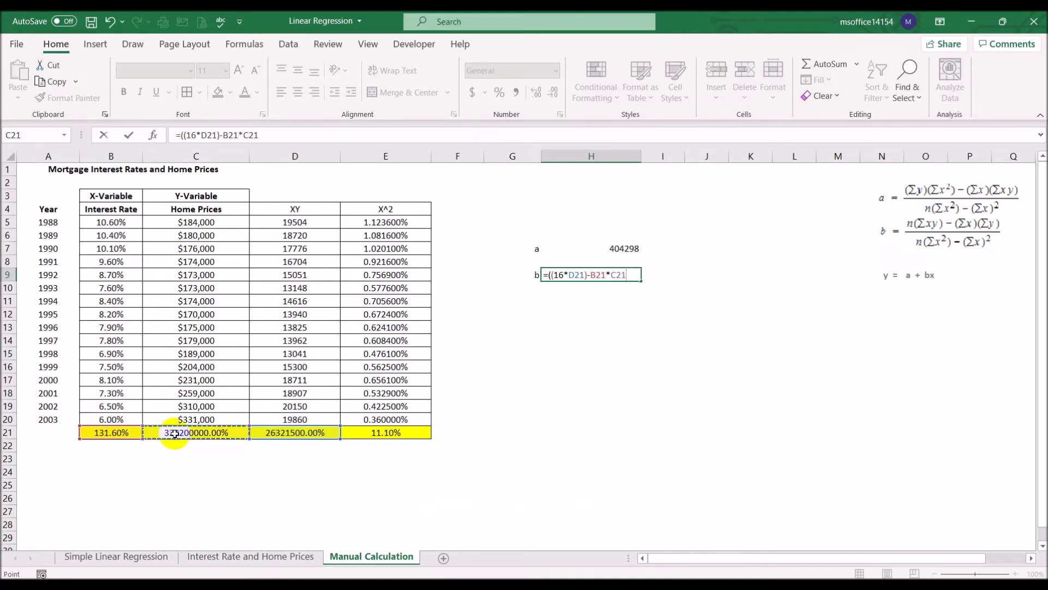
{"action": "type", "text": ")"}
{"action": "left_click", "coordinate": [590, 275]}
{"action": "type", "text": "("}
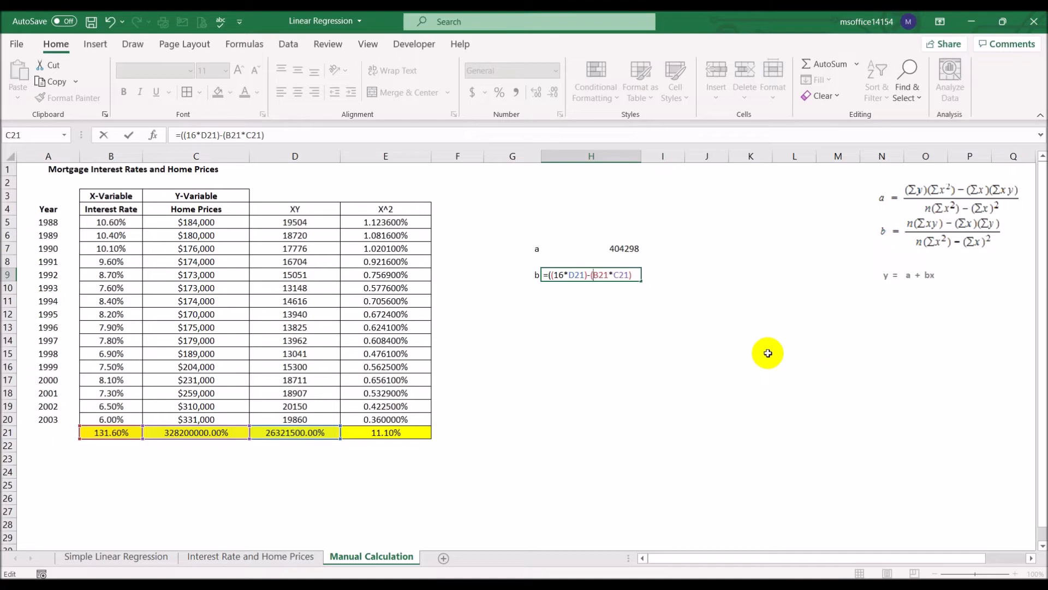
{"action": "left_click", "coordinate": [633, 275]}
{"action": "type", "text": ")/"}
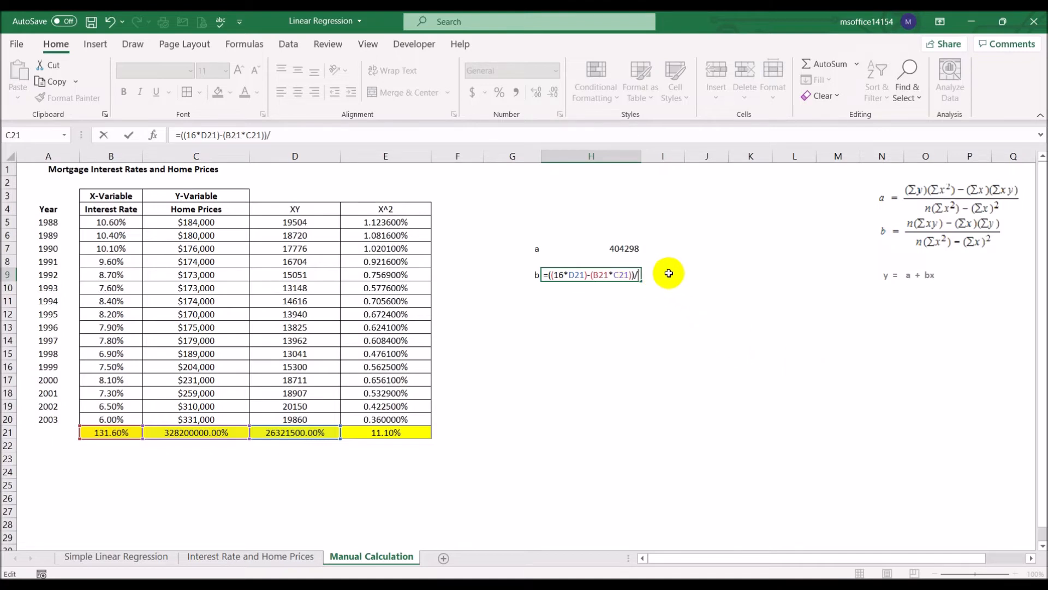
{"action": "type", "text": "(16*"}
{"action": "left_click", "coordinate": [400, 431]}
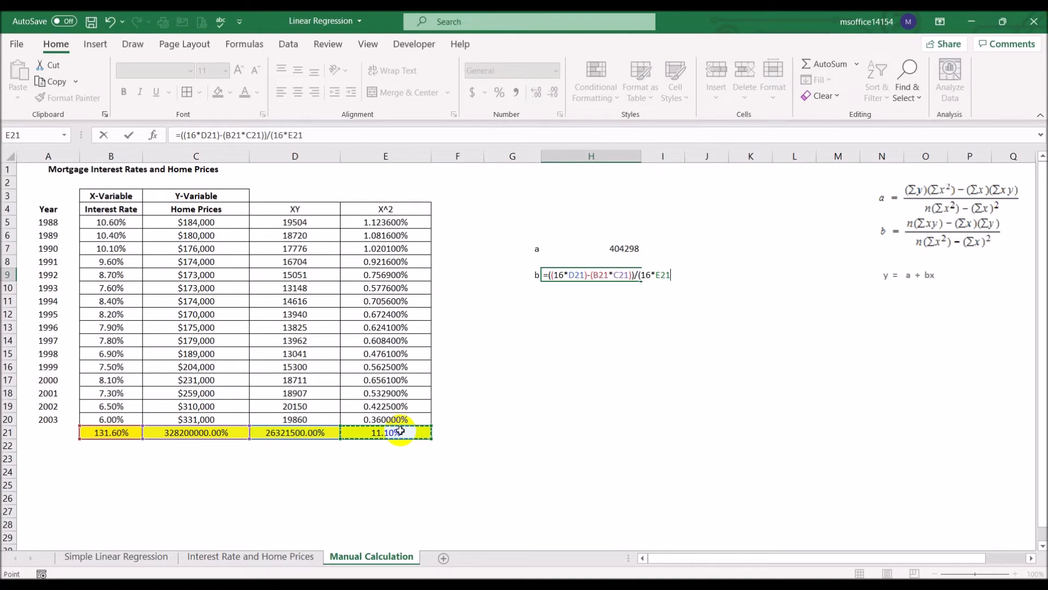
{"action": "type", "text": "-"}
{"action": "left_click", "coordinate": [112, 432]}
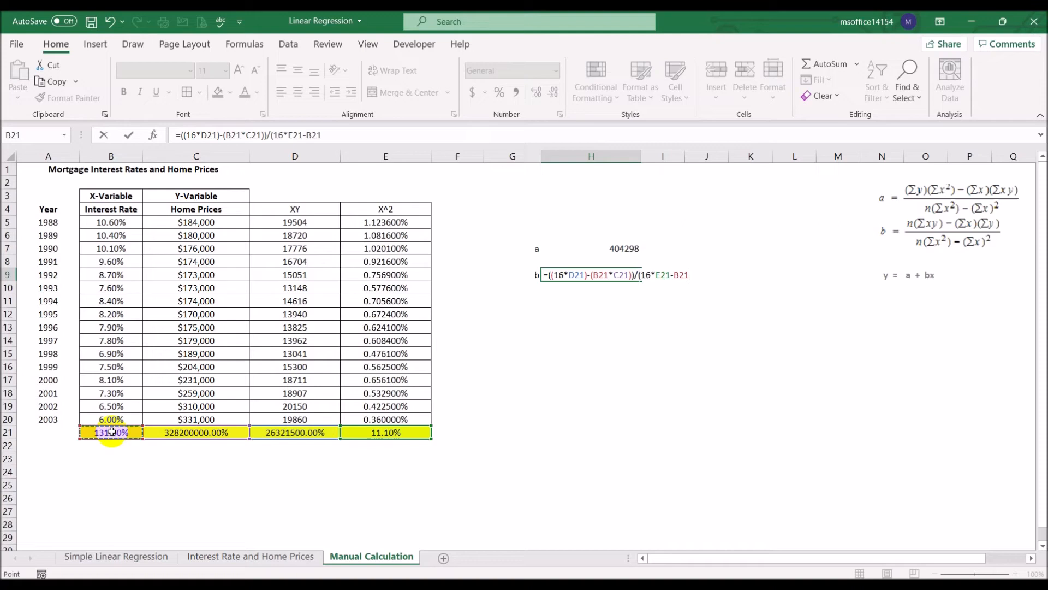
{"action": "type", "text": "*"}
{"action": "left_click", "coordinate": [112, 432]}
{"action": "key", "text": "Return"}
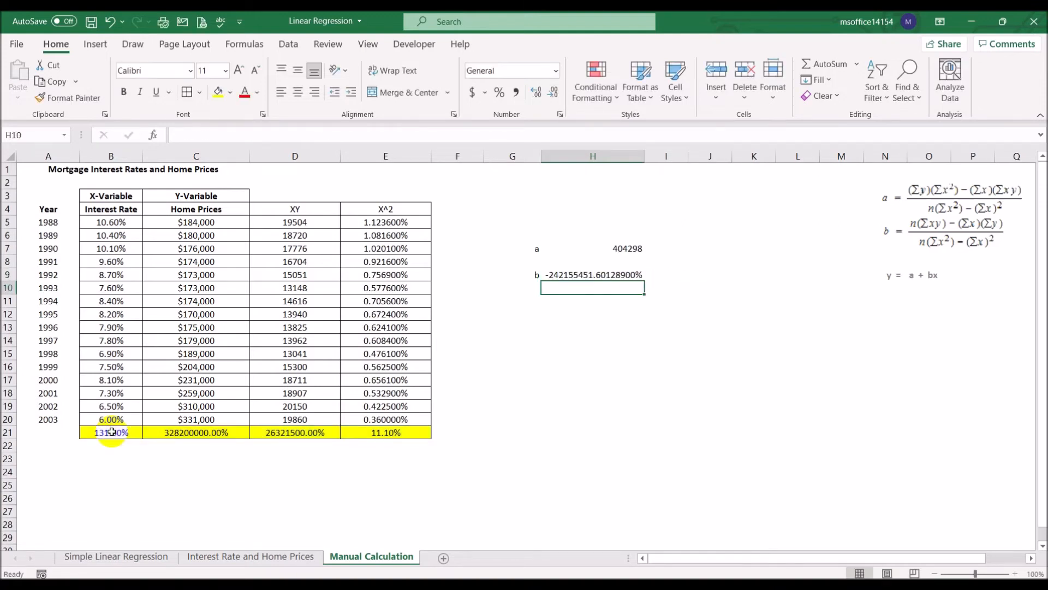
- Copy the number format of H7 to H9 and compare b with the trendline equation on the Interest Rate and Home Prices sheet
{"action": "left_click", "coordinate": [628, 249]}
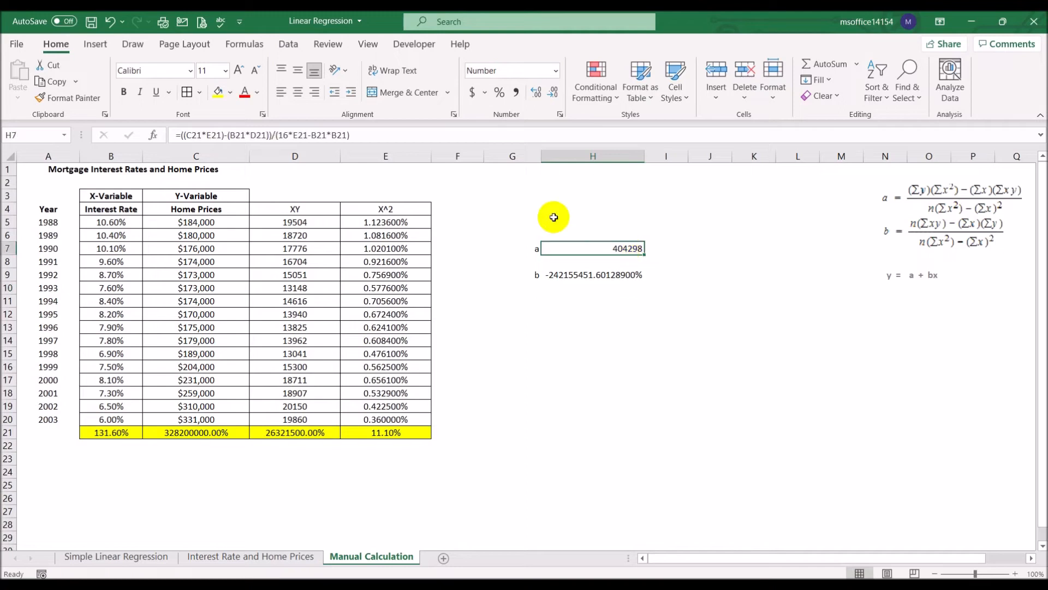
{"action": "left_click", "coordinate": [70, 98]}
{"action": "left_click", "coordinate": [604, 274]}
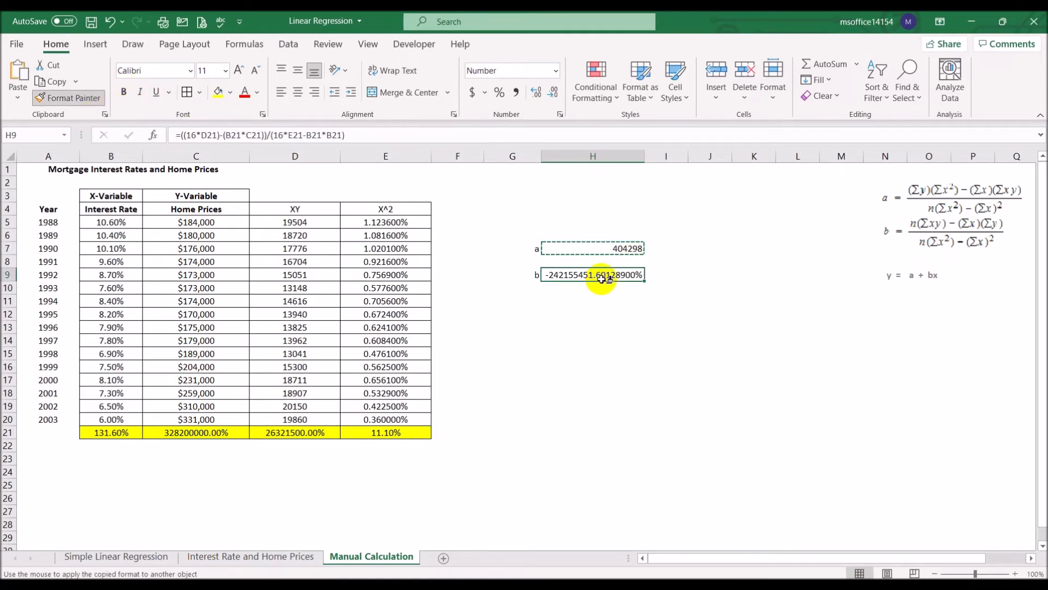
{"action": "left_click", "coordinate": [613, 346]}
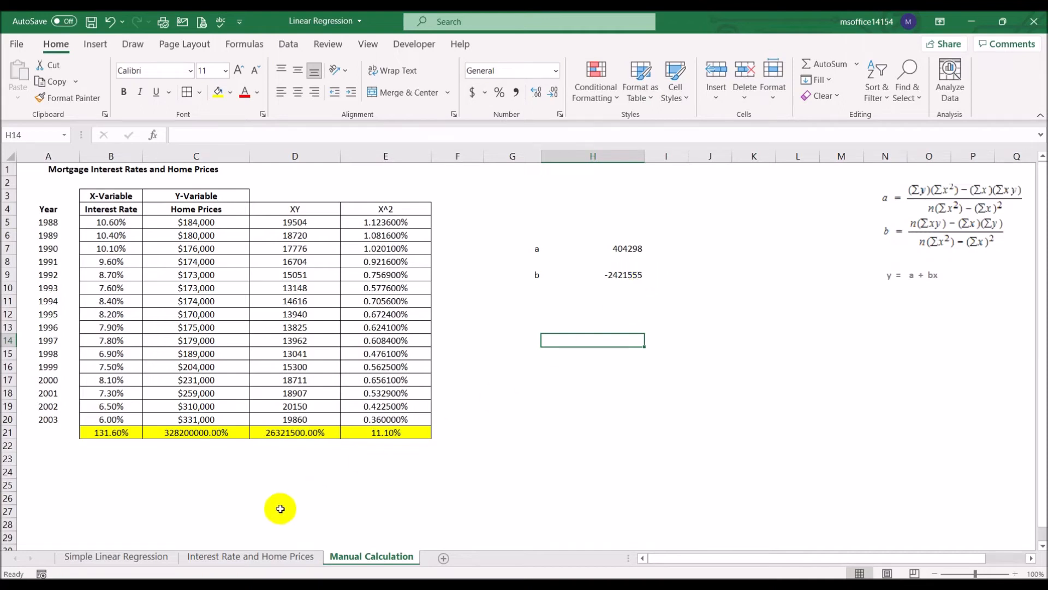
{"action": "left_click", "coordinate": [271, 562]}
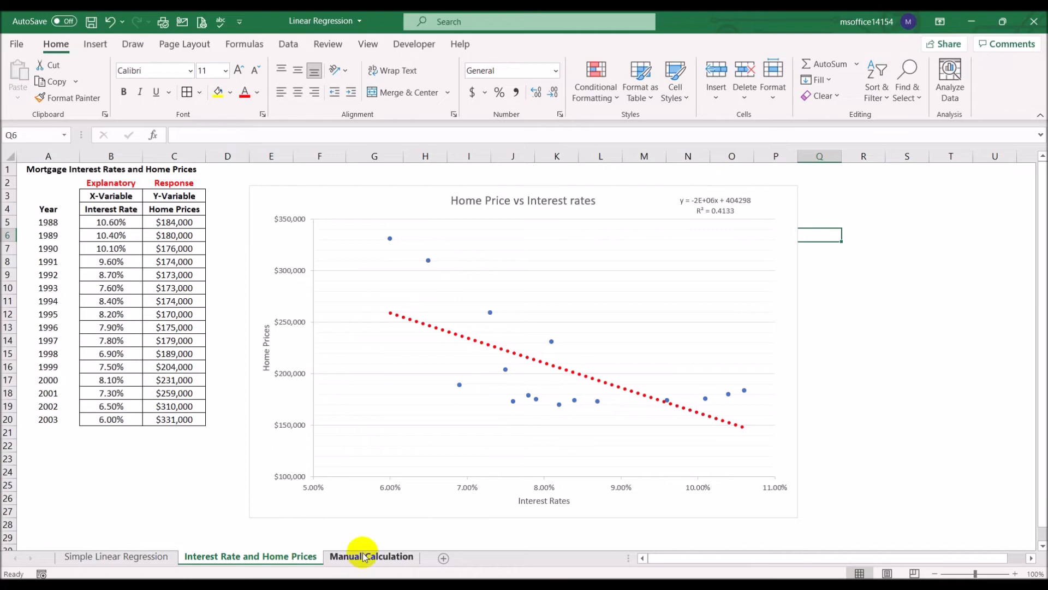
{"action": "left_click", "coordinate": [382, 557]}
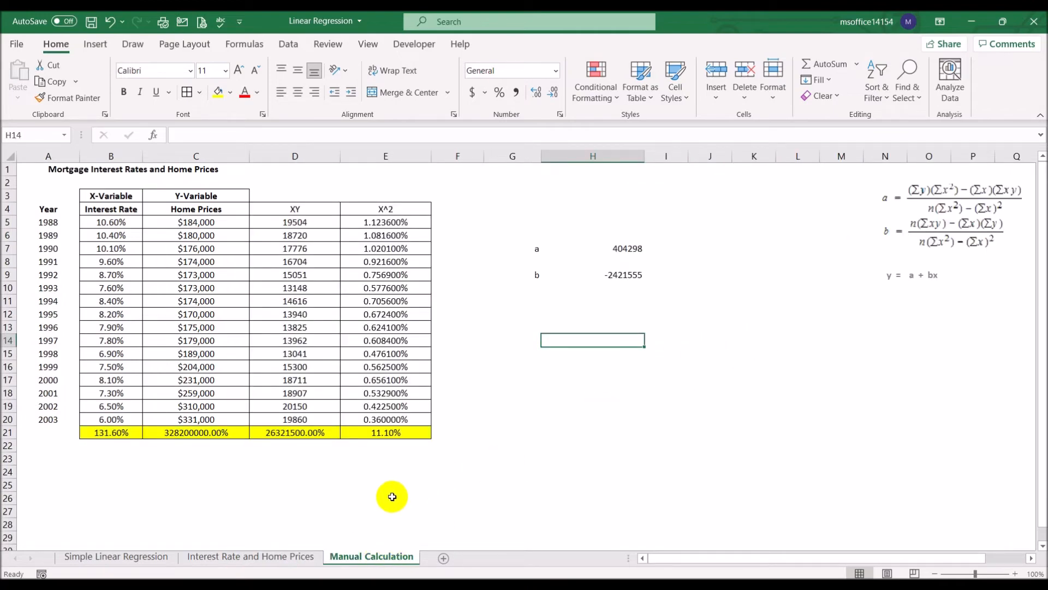
{"action": "left_click", "coordinate": [277, 557]}
{"action": "left_click", "coordinate": [386, 559]}
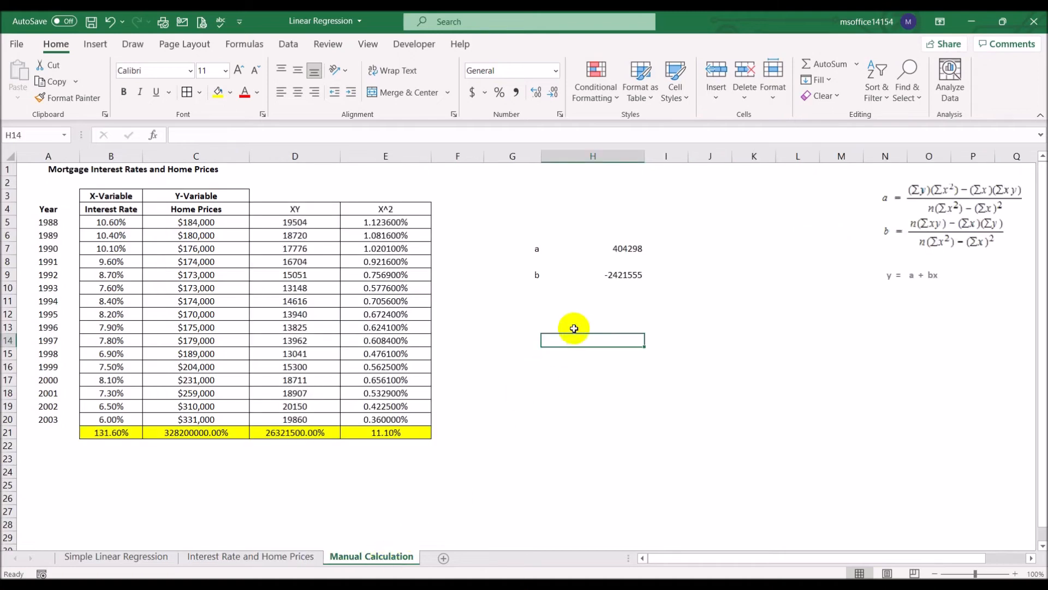
- Merge and center cells G12:H12 on the Manual Calculation sheet
{"action": "left_click", "coordinate": [531, 316]}
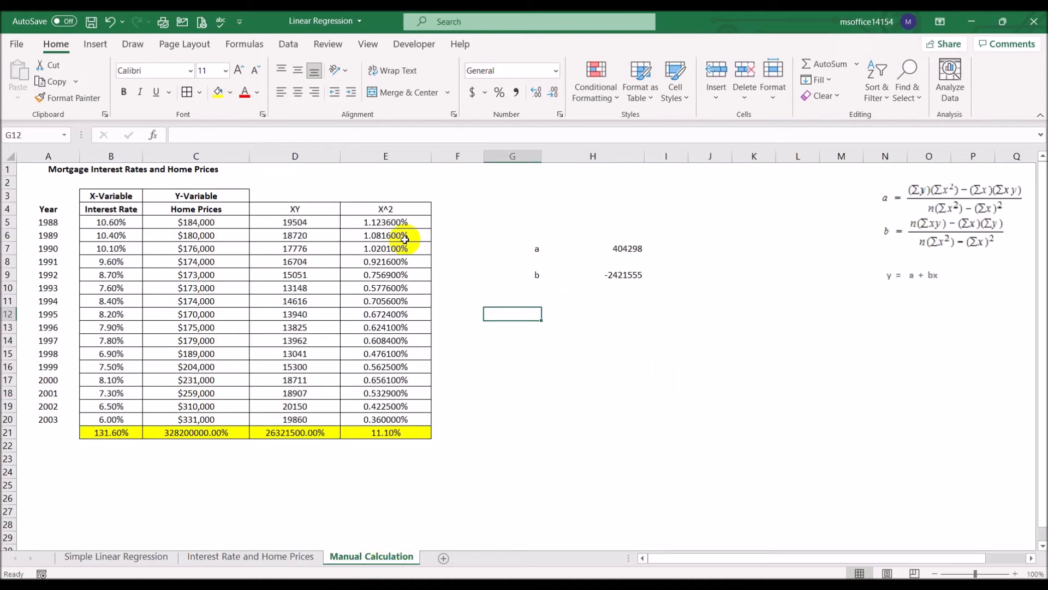
{"action": "left_click", "coordinate": [314, 92]}
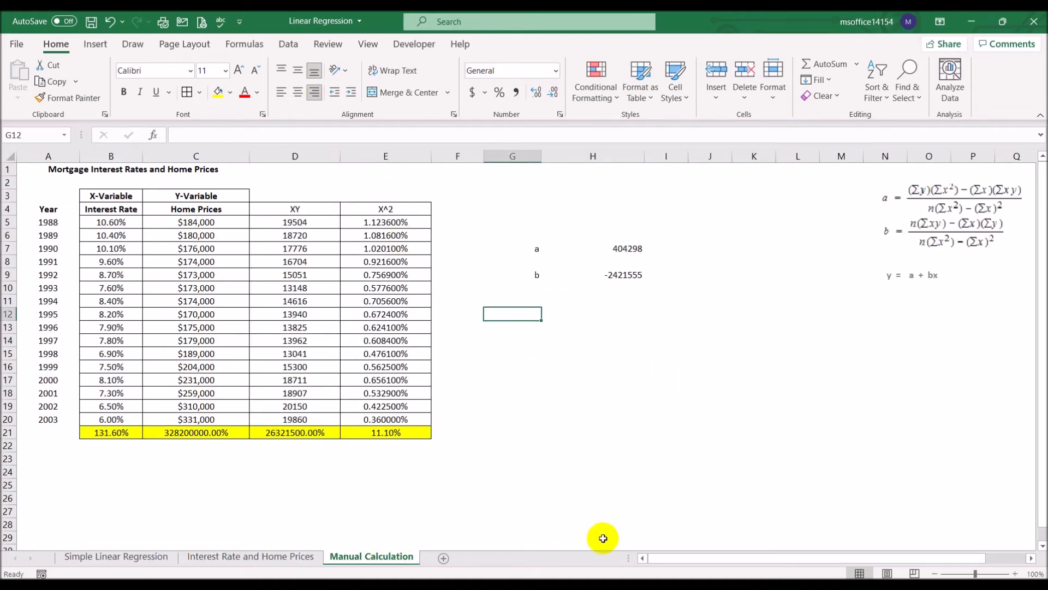
{"action": "key", "text": "shift+Right"}
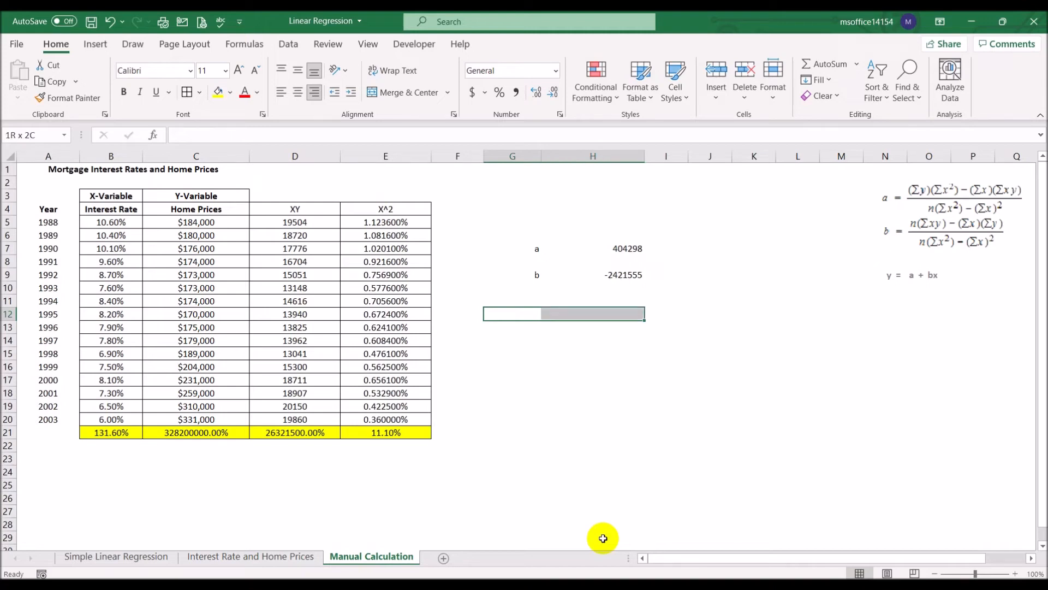
{"action": "left_click", "coordinate": [408, 92]}
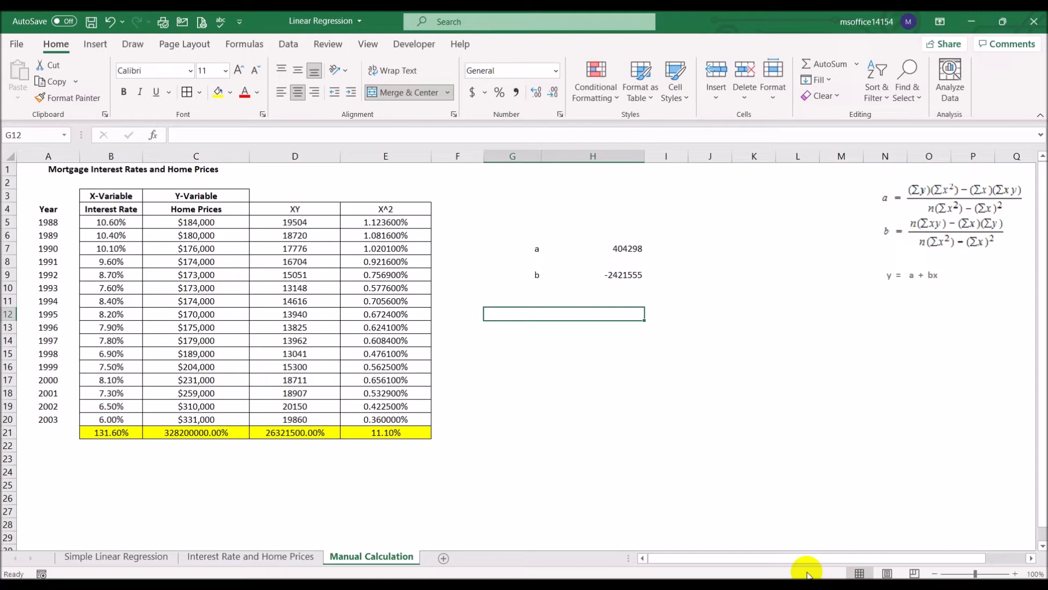
- Enter the regression equation "y=404,298 - 2421555x" in the merged cell G12 and compare it with the chart's trendline equation
{"action": "type", "text": "y="}
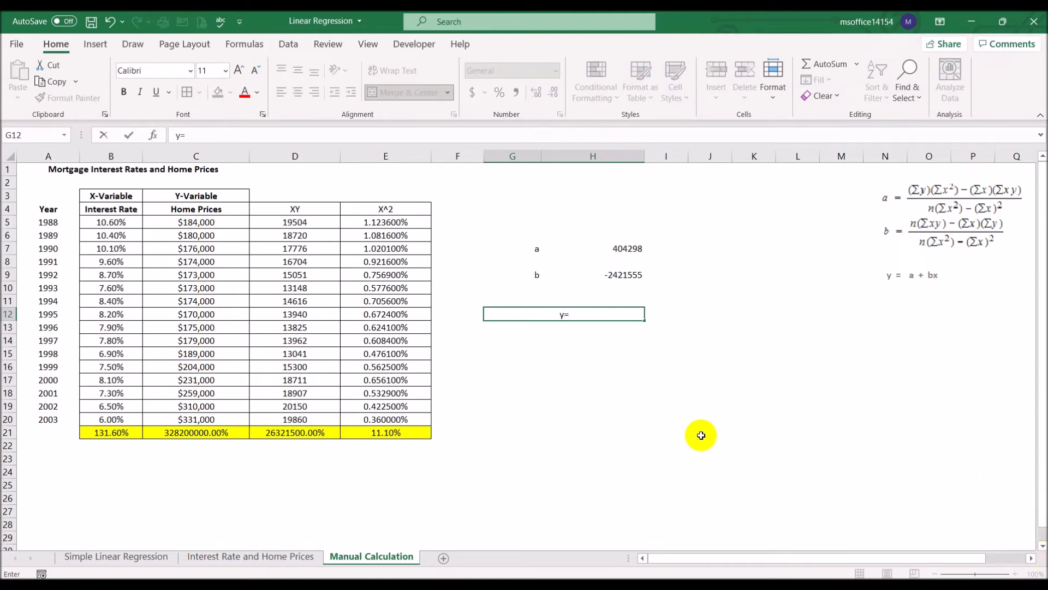
{"action": "type", "text": "404"}
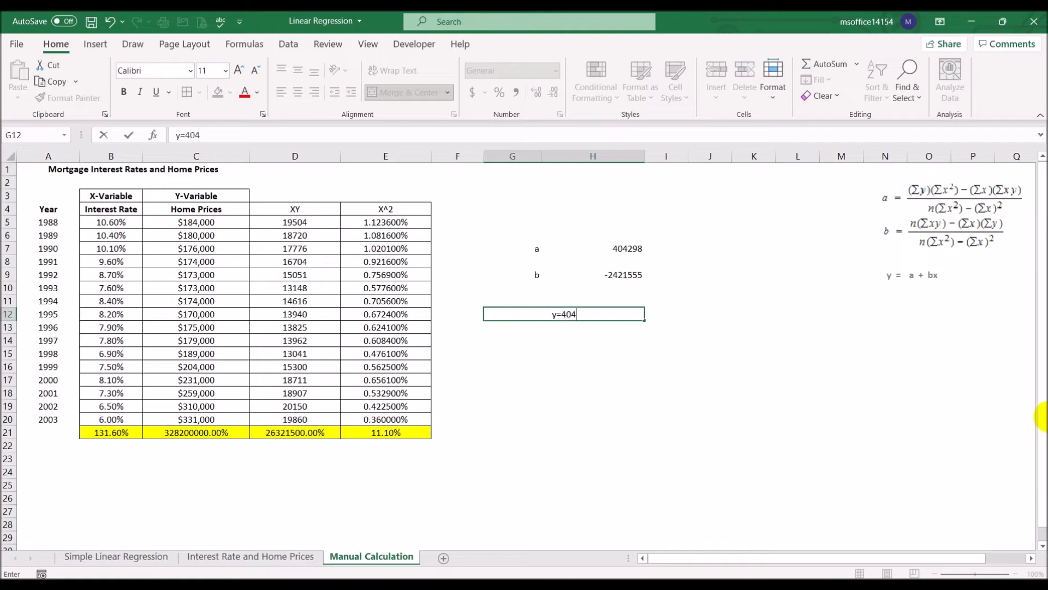
{"action": "type", "text": ",298 +"}
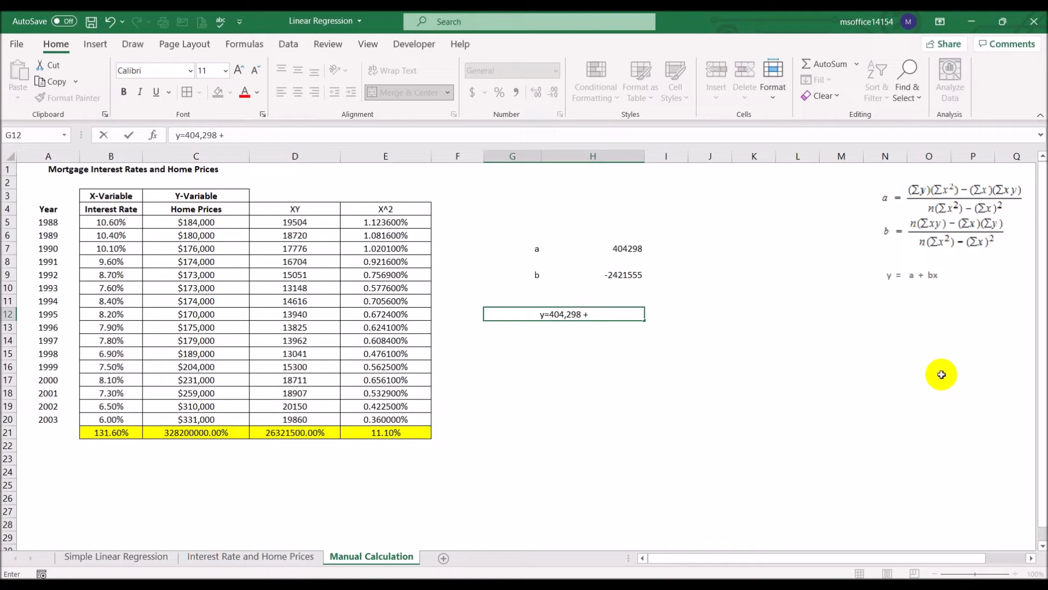
{"action": "key", "text": "BackSpace"}
{"action": "type", "text": "- 2421555"}
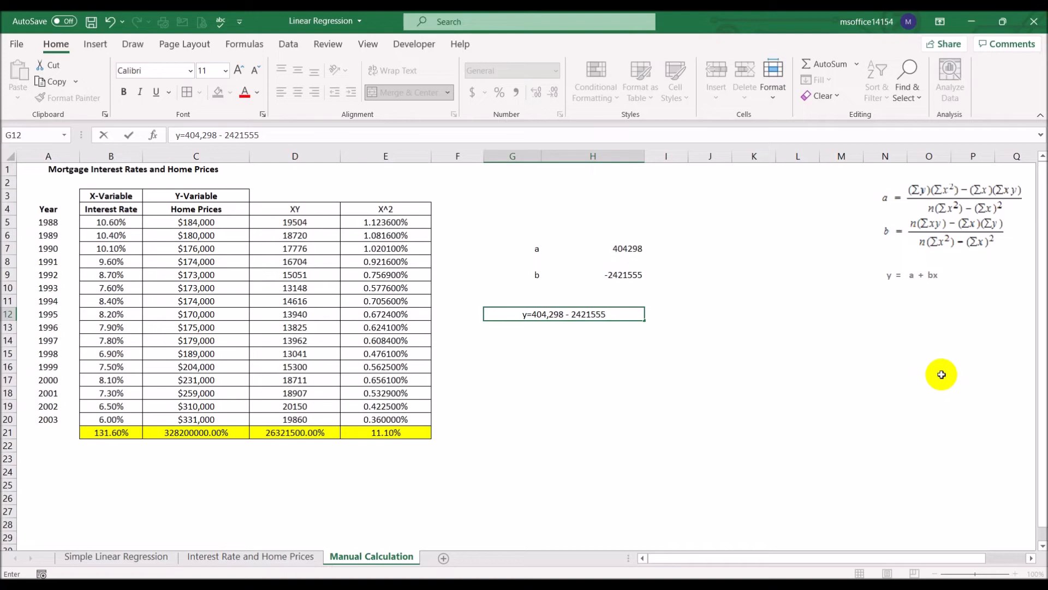
{"action": "type", "text": "x"}
{"action": "key", "text": "Return"}
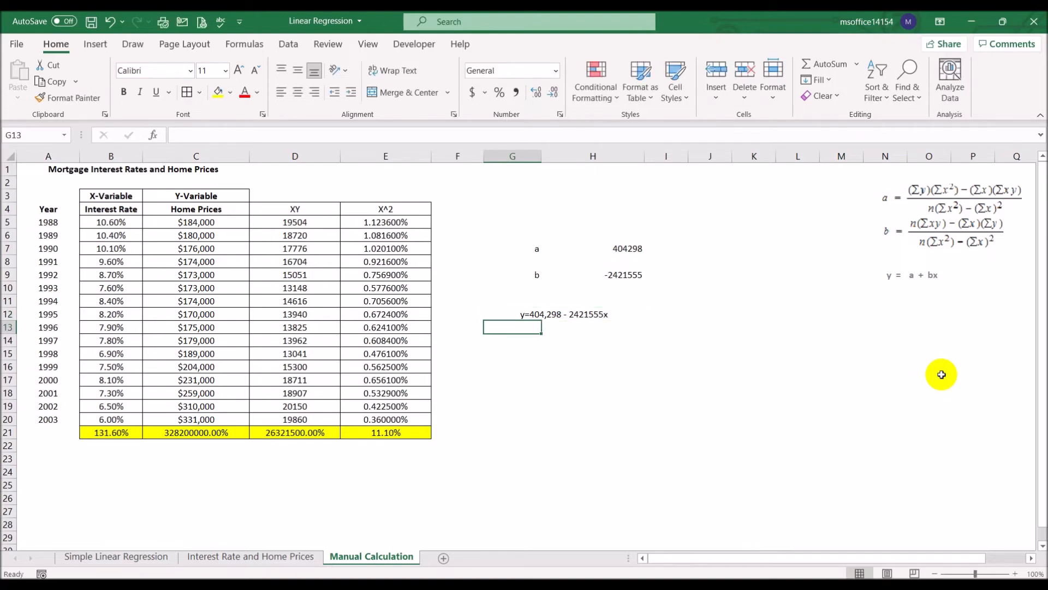
{"action": "left_click", "coordinate": [271, 556]}
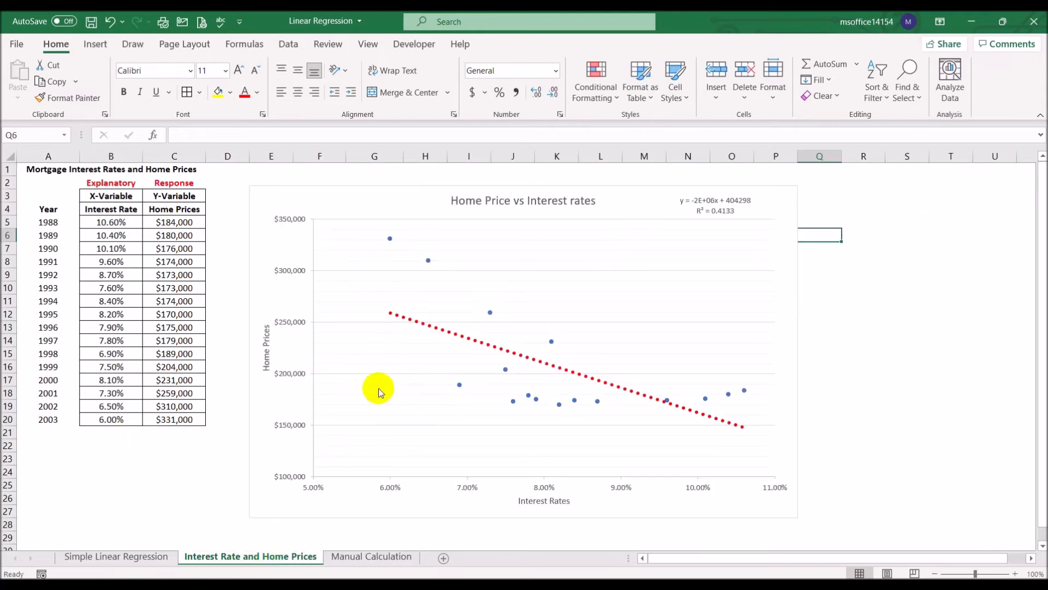
{"action": "left_click", "coordinate": [371, 556]}
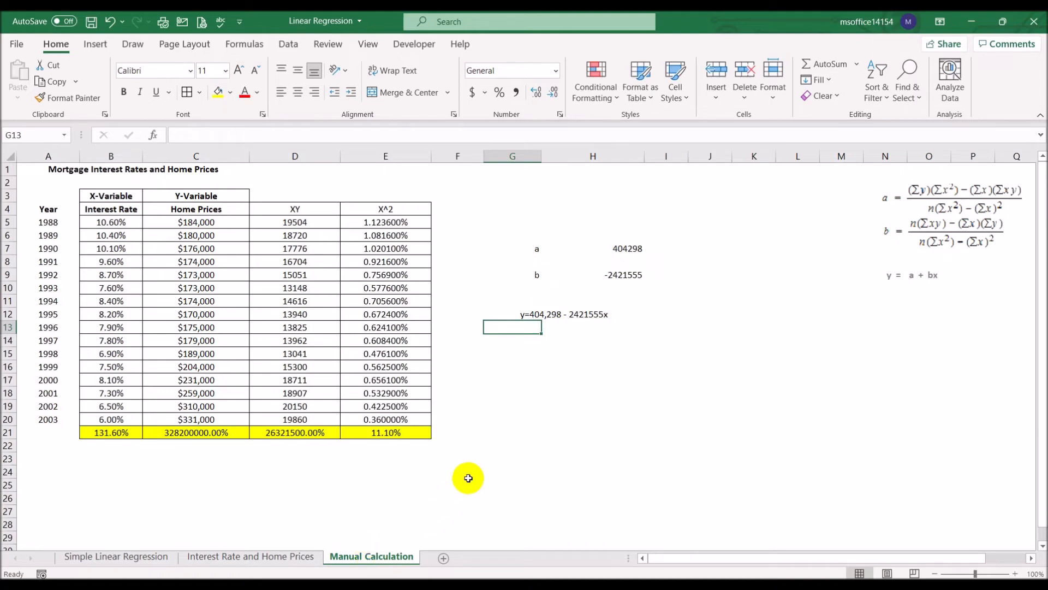
- Insert a new blank column before column G on the Manual Calculation sheet
{"action": "left_click", "coordinate": [507, 156]}
{"action": "right_click", "coordinate": [507, 155]}
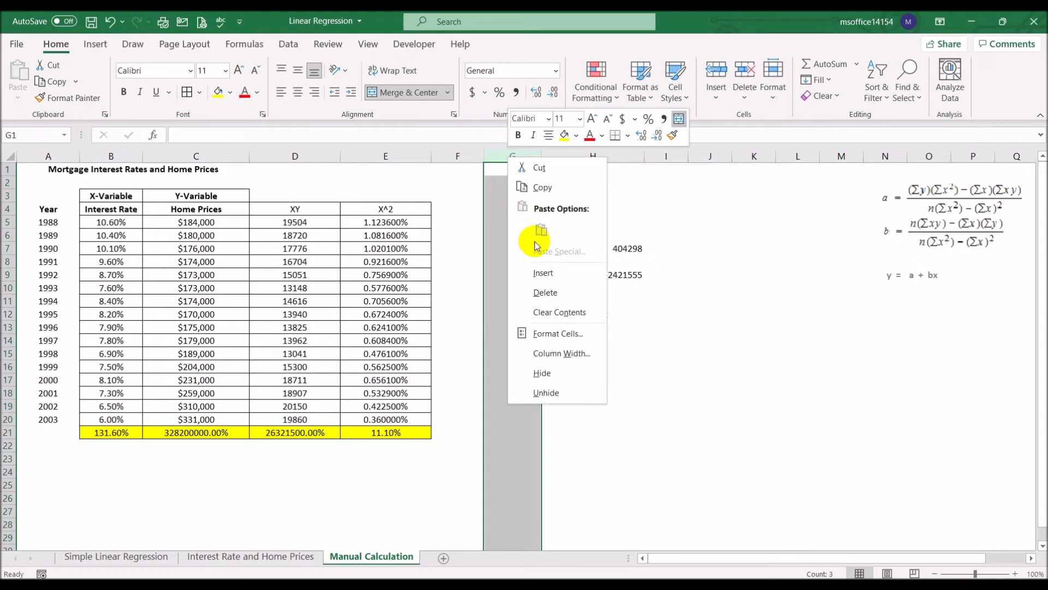
{"action": "left_click", "coordinate": [544, 274]}
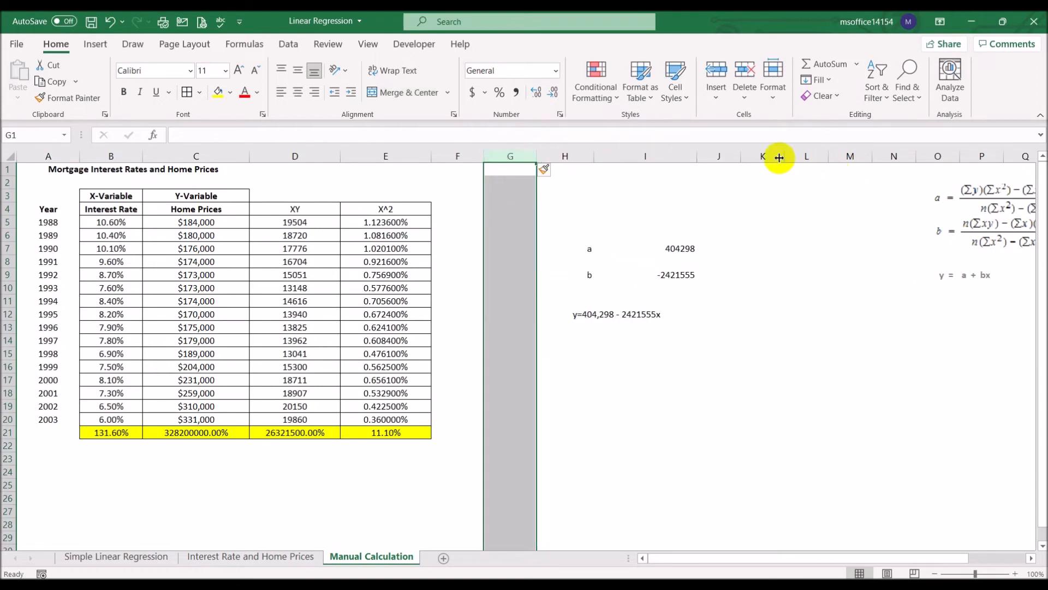
- Remove a surplus blank column between the a and b values and the formula images, around columns J and K
{"action": "left_click", "coordinate": [762, 156]}
{"action": "right_click", "coordinate": [763, 156]}
{"action": "left_click", "coordinate": [807, 274]}
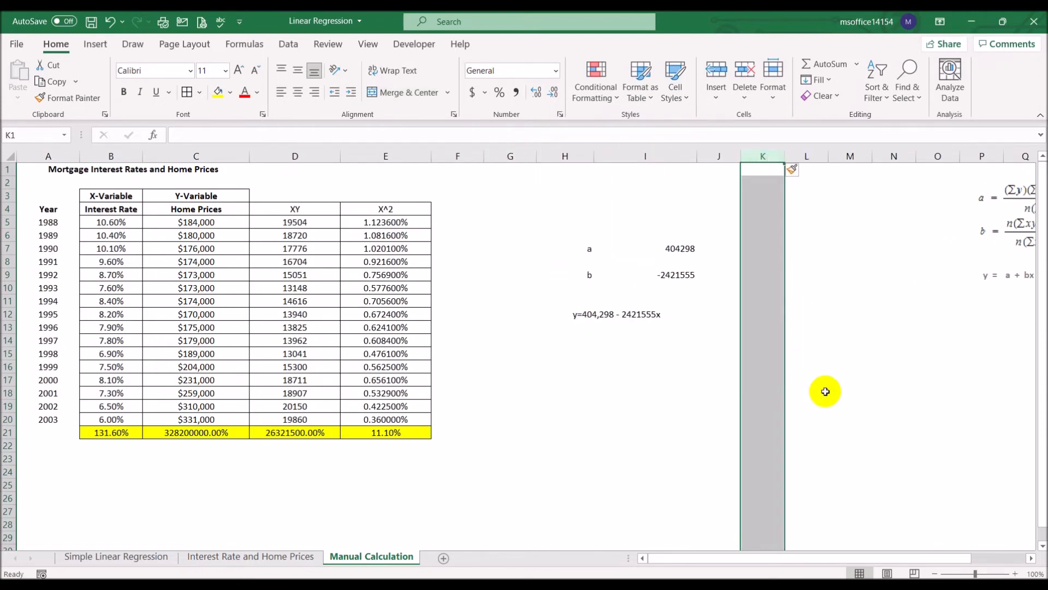
{"action": "right_click", "coordinate": [730, 158]}
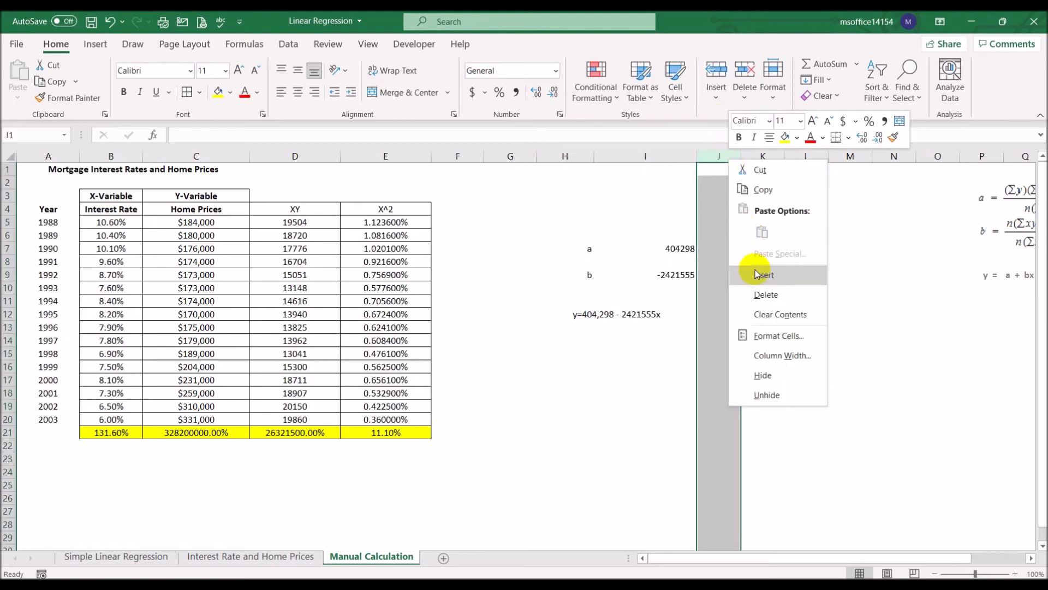
{"action": "left_click", "coordinate": [765, 294]}
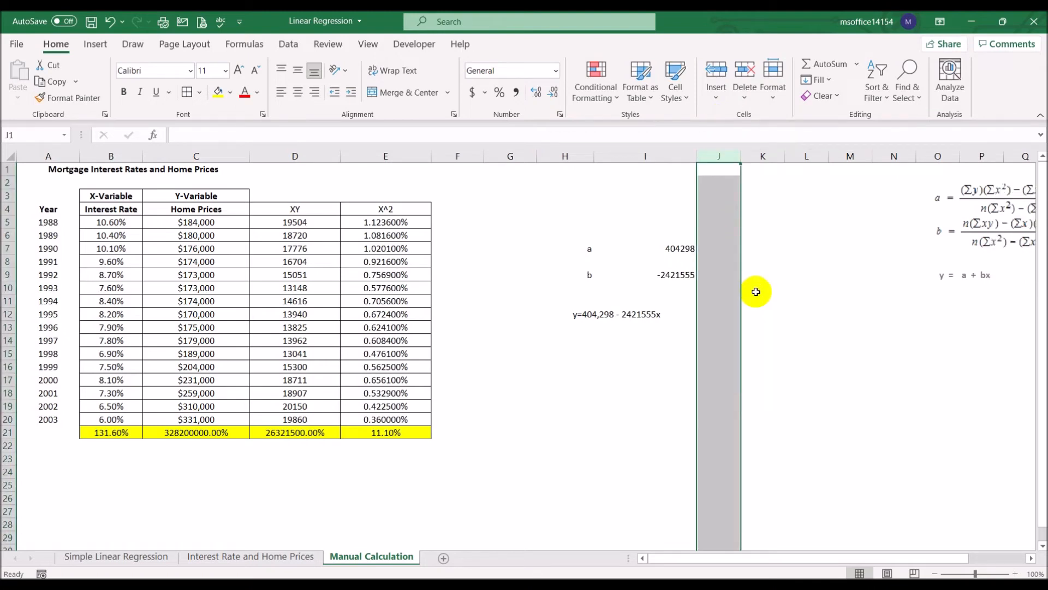
{"action": "left_click", "coordinate": [895, 353]}
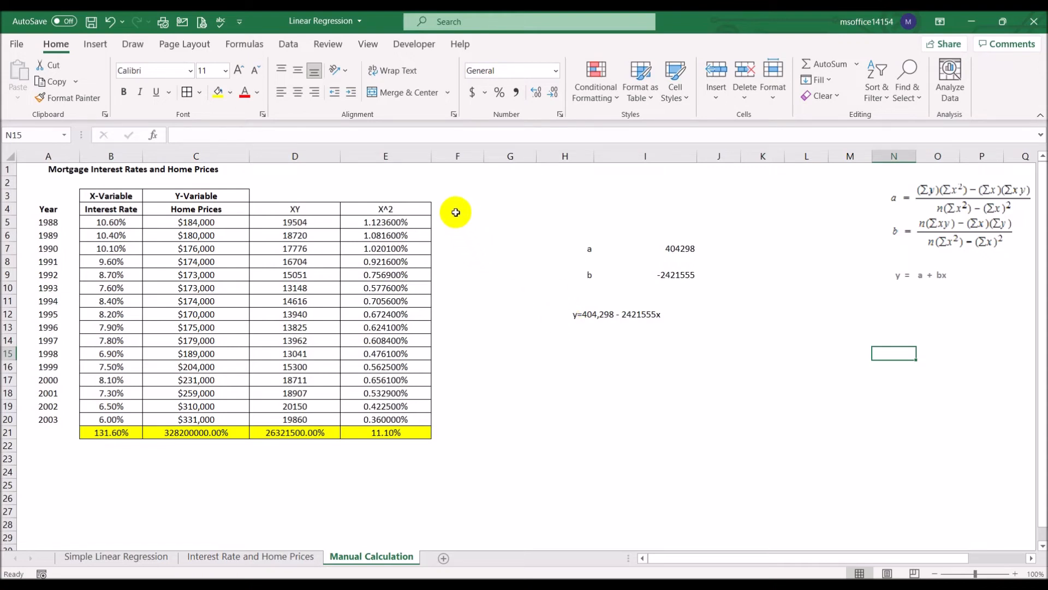
- Enter the header "Thru formula" in F4 and fit the width of column F to it
{"action": "left_click", "coordinate": [455, 209]}
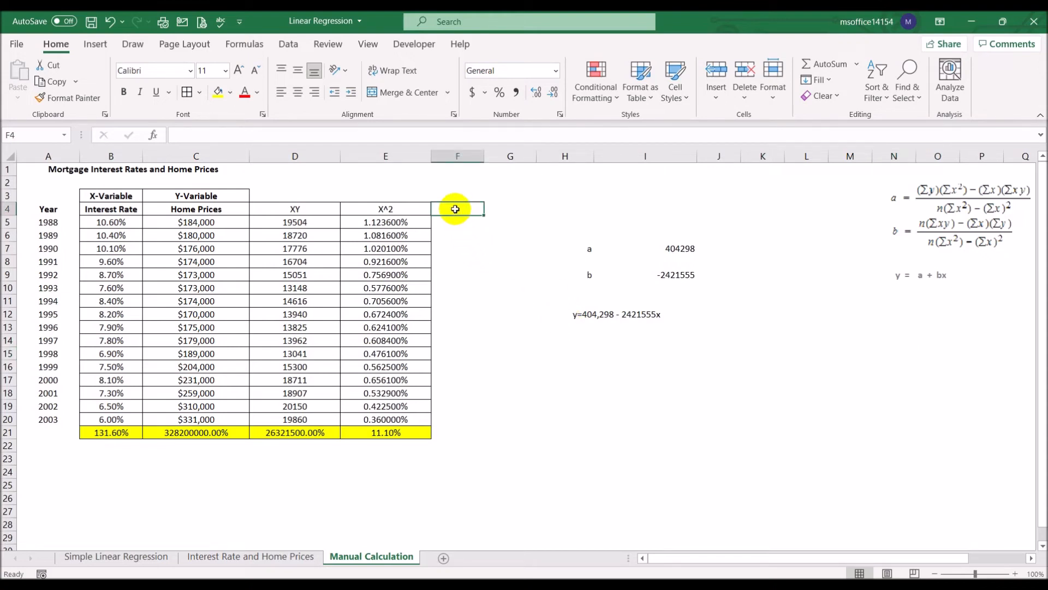
{"action": "type", "text": "Thru"}
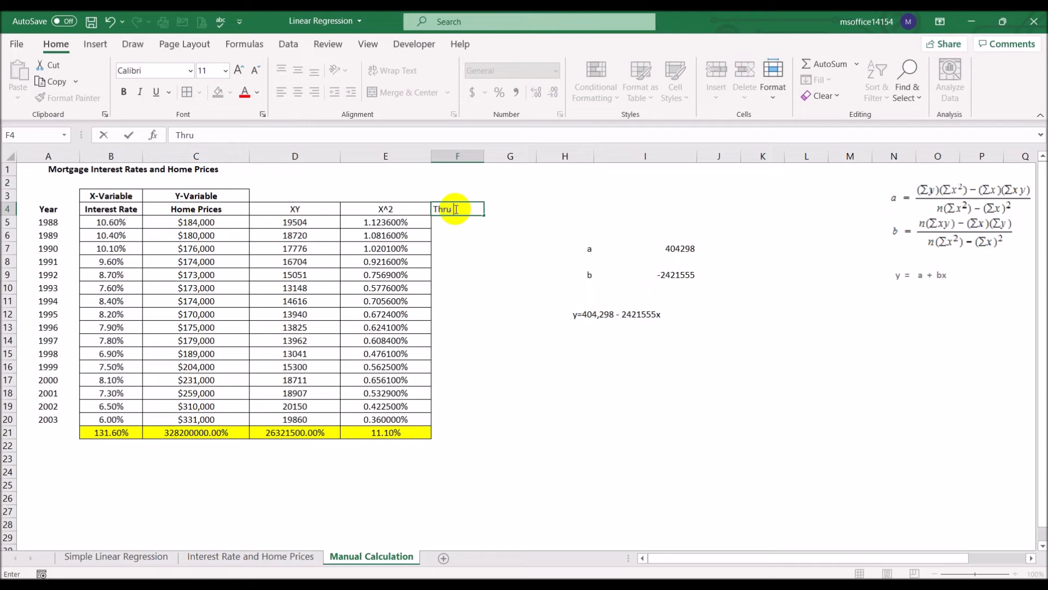
{"action": "type", "text": " formual"}
{"action": "key", "text": "BackSpace"}
{"action": "key", "text": "BackSpace"}
{"action": "type", "text": "la"}
{"action": "key", "text": "Return"}
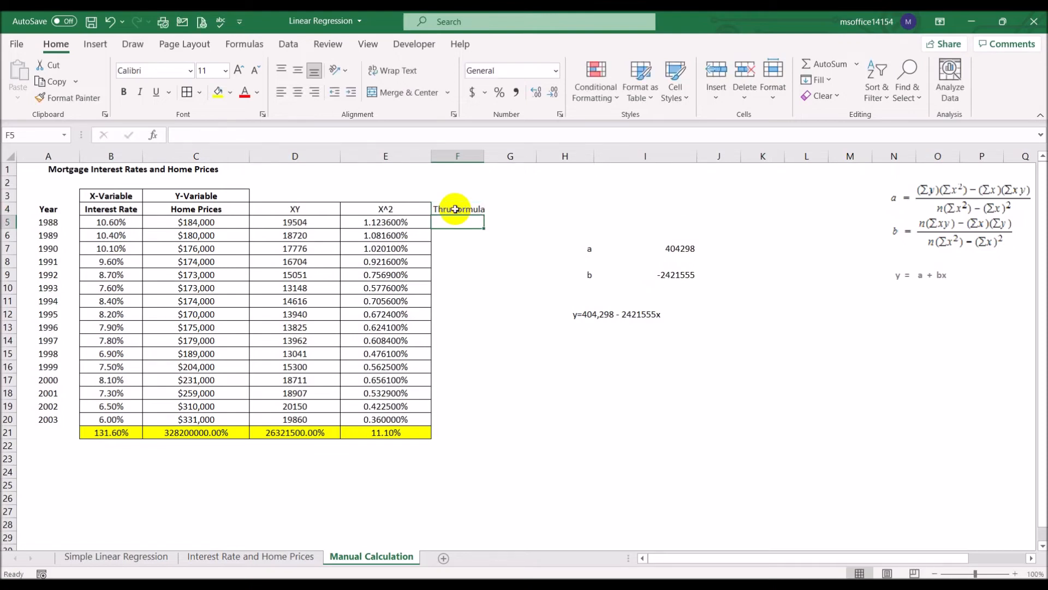
{"action": "double_click", "coordinate": [484, 157]}
- Apply all borders to the range F4:F20
{"action": "left_click_drag", "start_coordinate": [473, 210], "coordinate": [473, 421]}
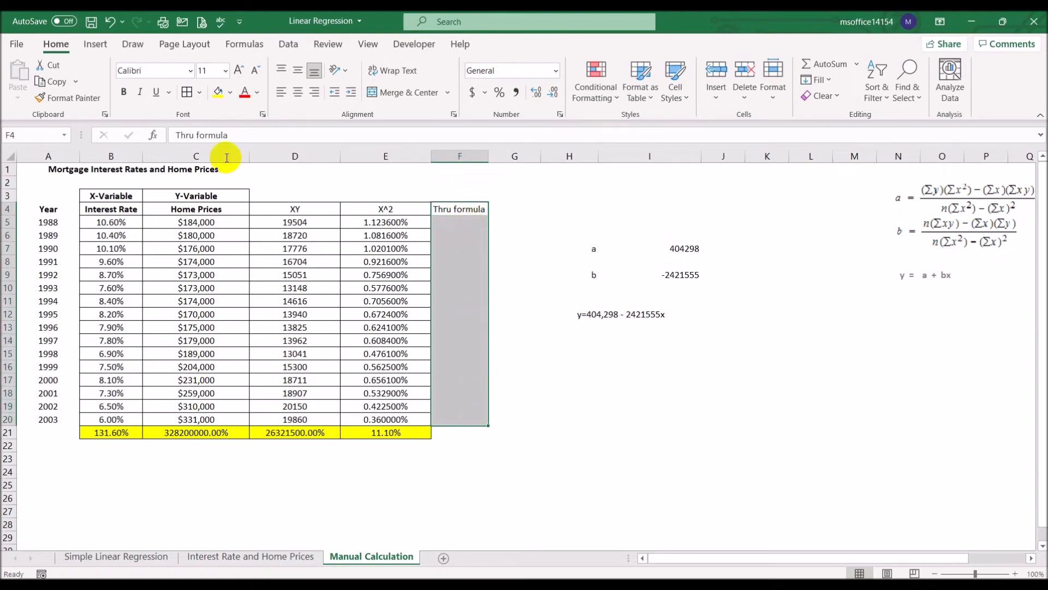
{"action": "left_click", "coordinate": [186, 93]}
{"action": "left_click", "coordinate": [437, 224]}
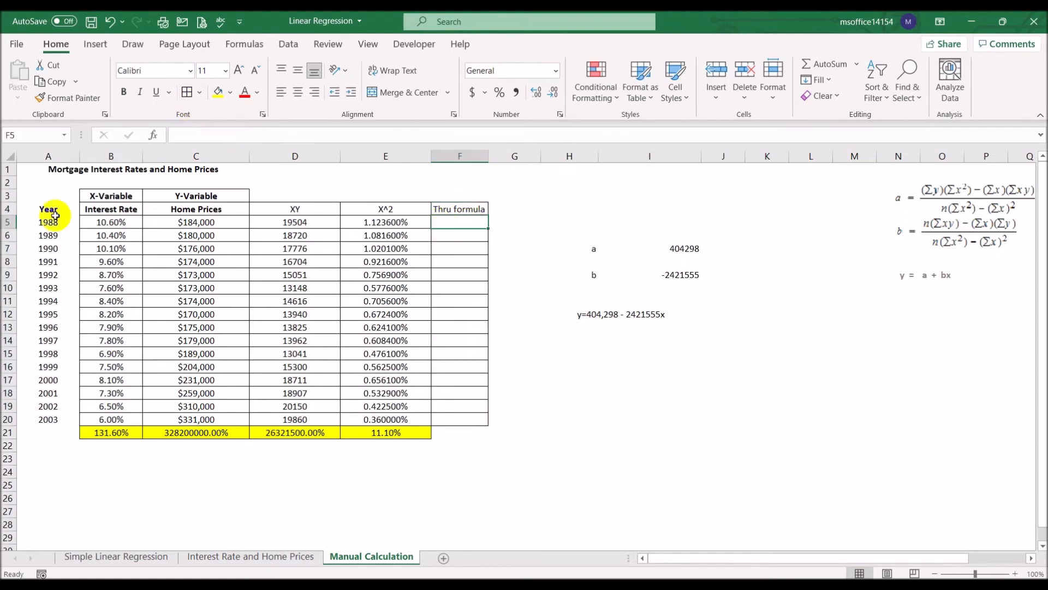
- Enter the regression formula =I7+I9*B5 in F5 and fill it down to F20
{"action": "left_click", "coordinate": [94, 223]}
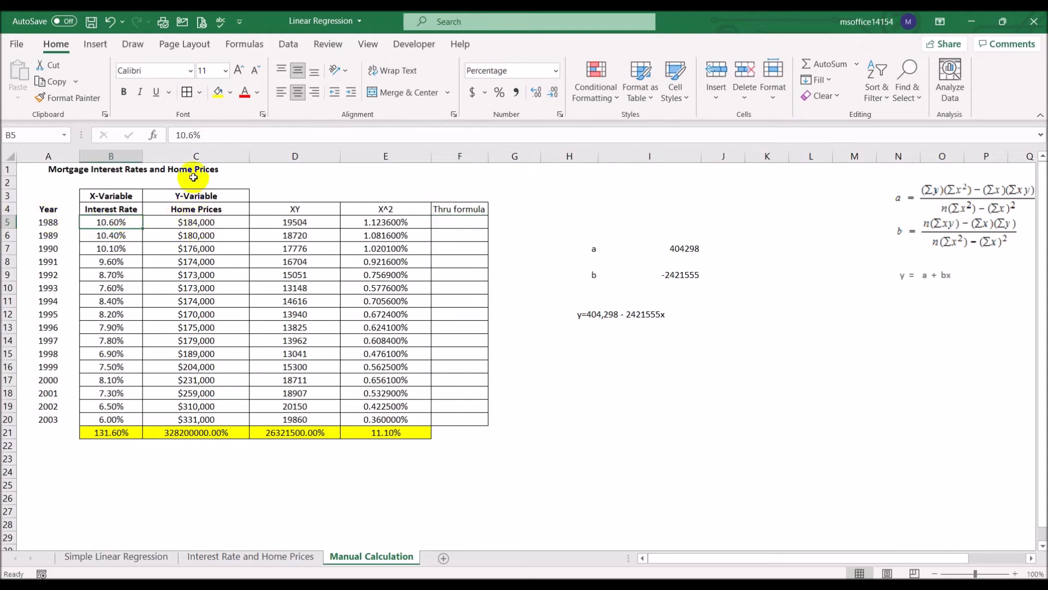
{"action": "left_click", "coordinate": [200, 222]}
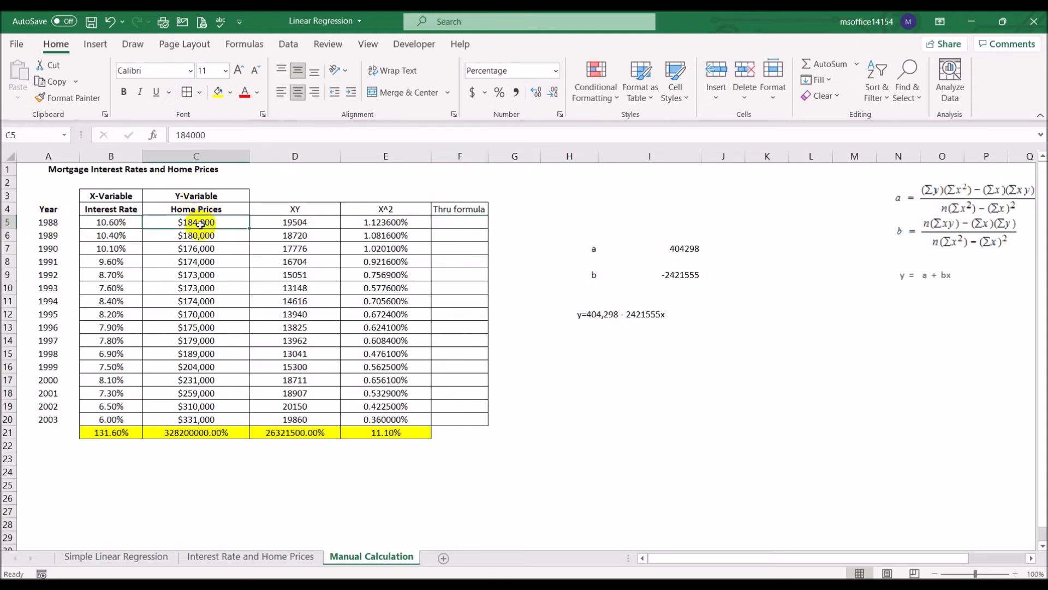
{"action": "left_click", "coordinate": [445, 224]}
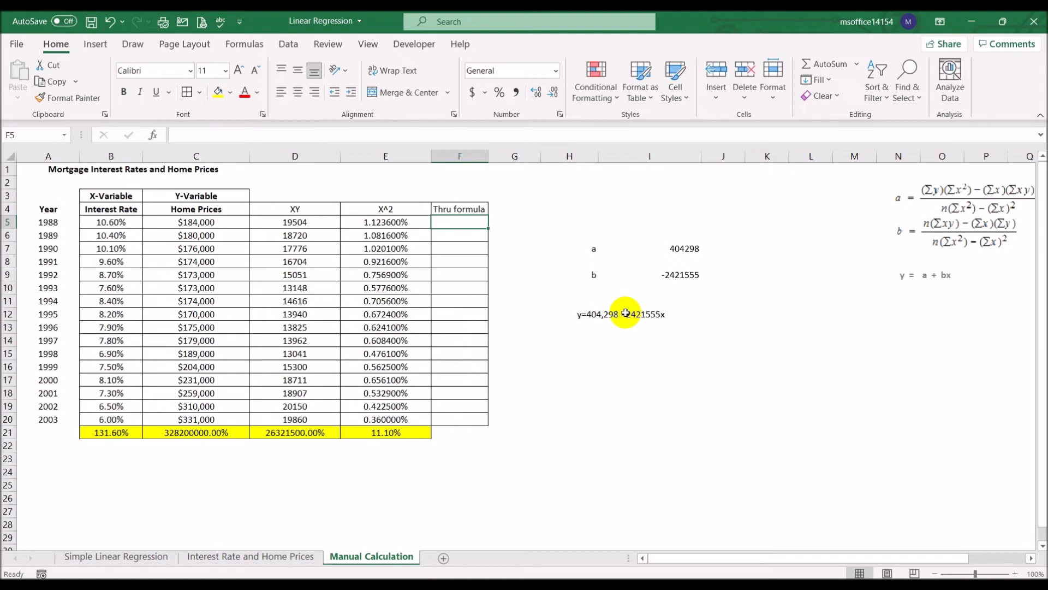
{"action": "type", "text": "="}
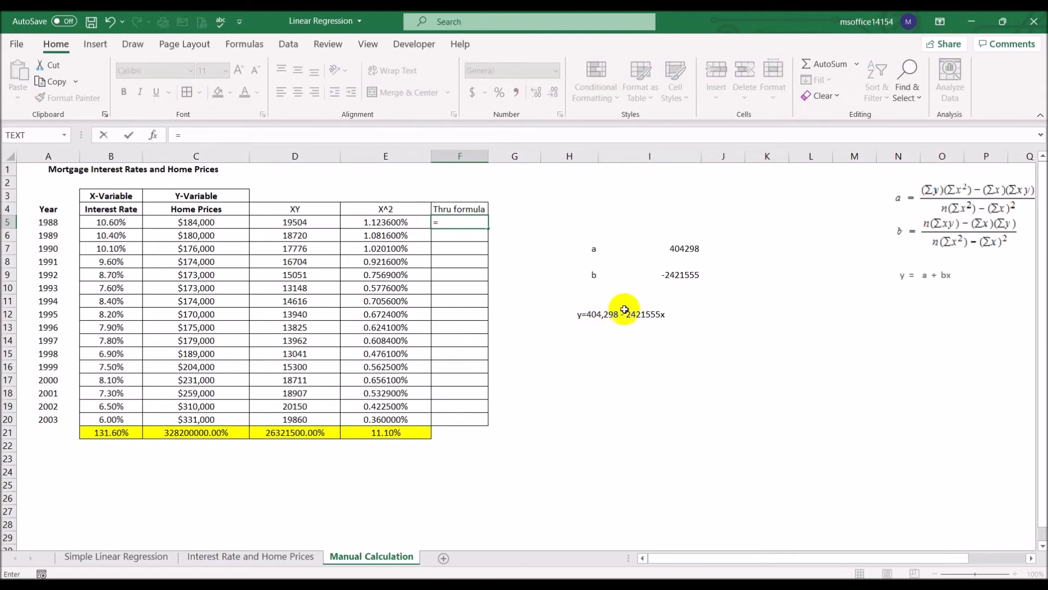
{"action": "left_click", "coordinate": [689, 248]}
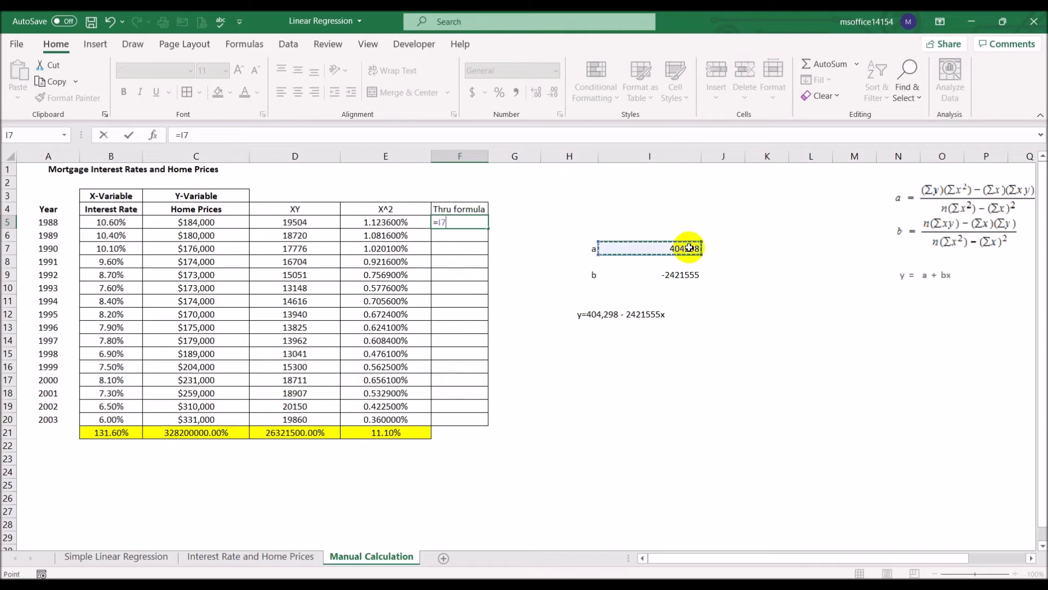
{"action": "type", "text": "+"}
{"action": "left_click", "coordinate": [682, 274]}
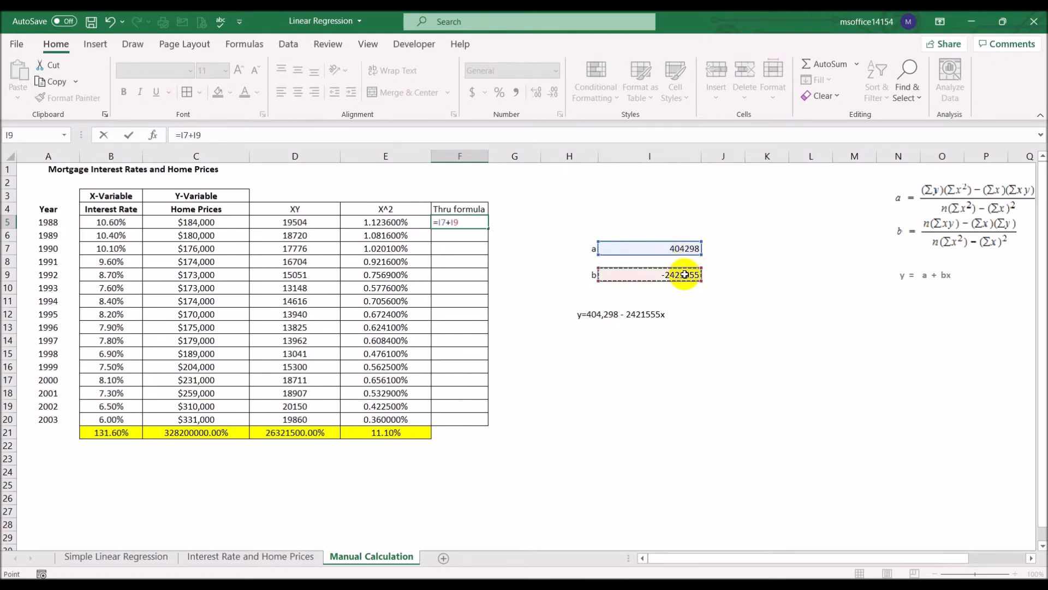
{"action": "type", "text": "*"}
{"action": "left_click", "coordinate": [105, 225]}
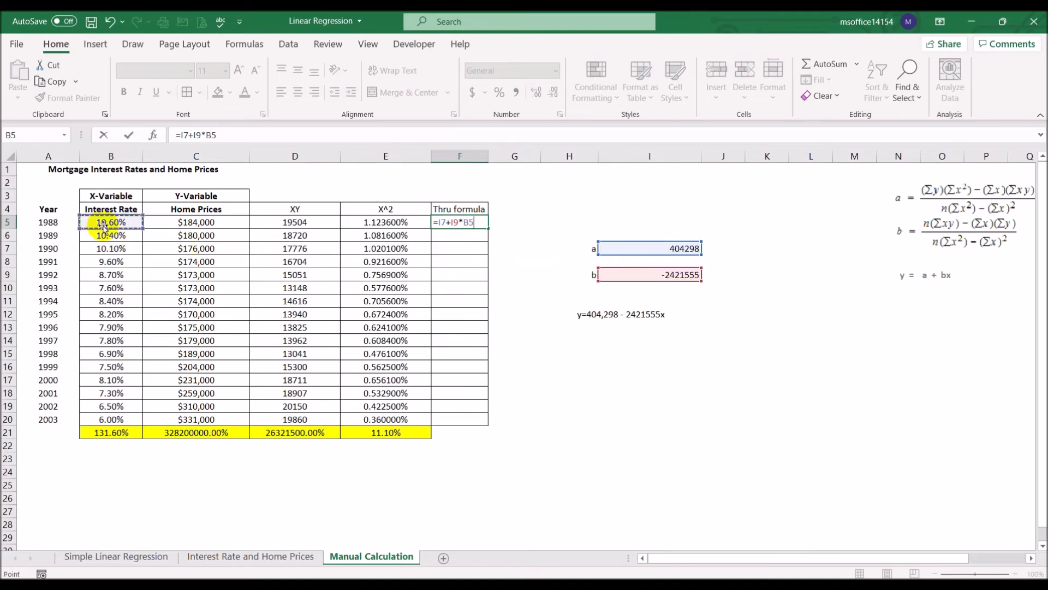
{"action": "key", "text": "Return"}
{"action": "left_click", "coordinate": [455, 223]}
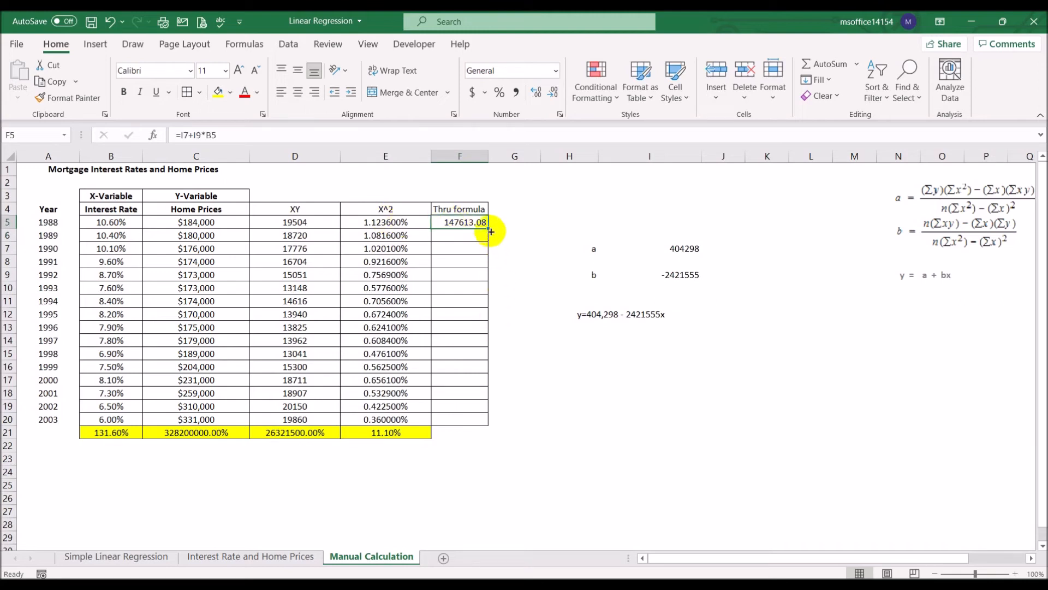
{"action": "left_click_drag", "start_coordinate": [489, 230], "coordinate": [475, 421]}
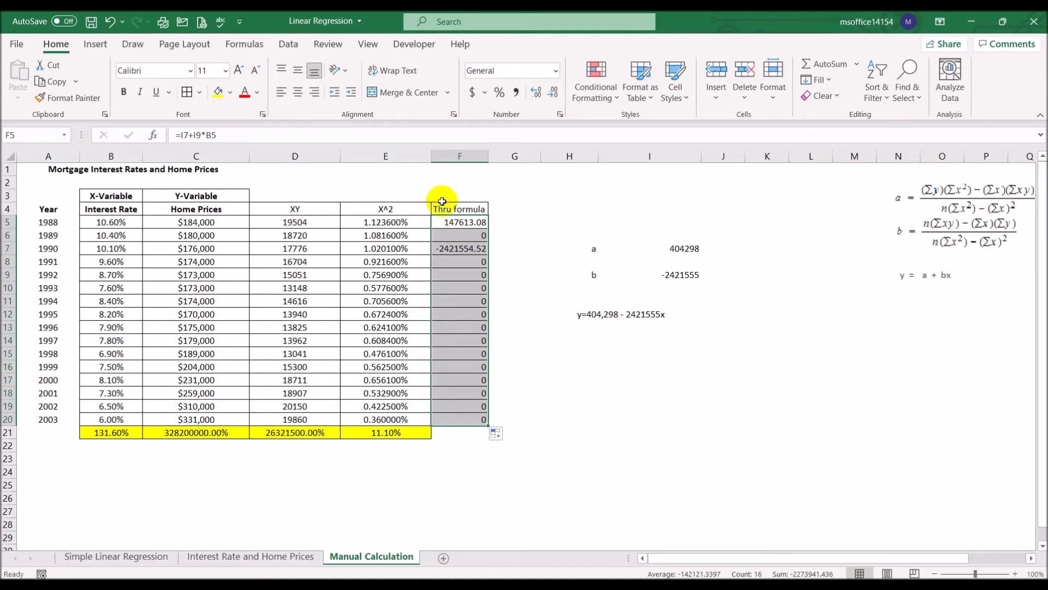
- Make the a and b references absolute in F5, giving =$I$7+$I$9*B5, and refill the formula down to F20
{"action": "left_click", "coordinate": [460, 221]}
{"action": "left_click", "coordinate": [260, 137]}
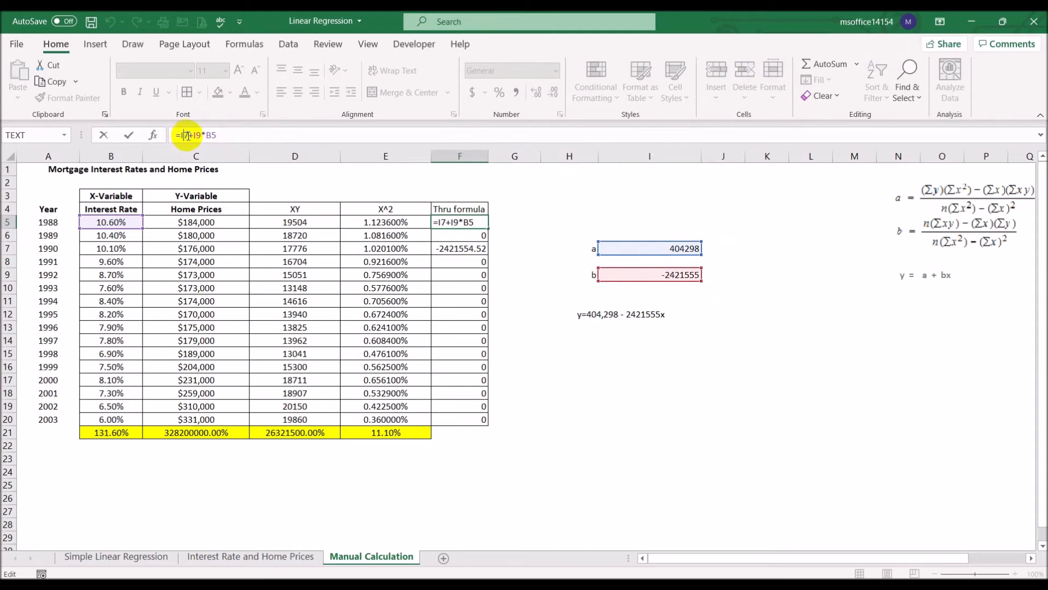
{"action": "key", "text": "F4"}
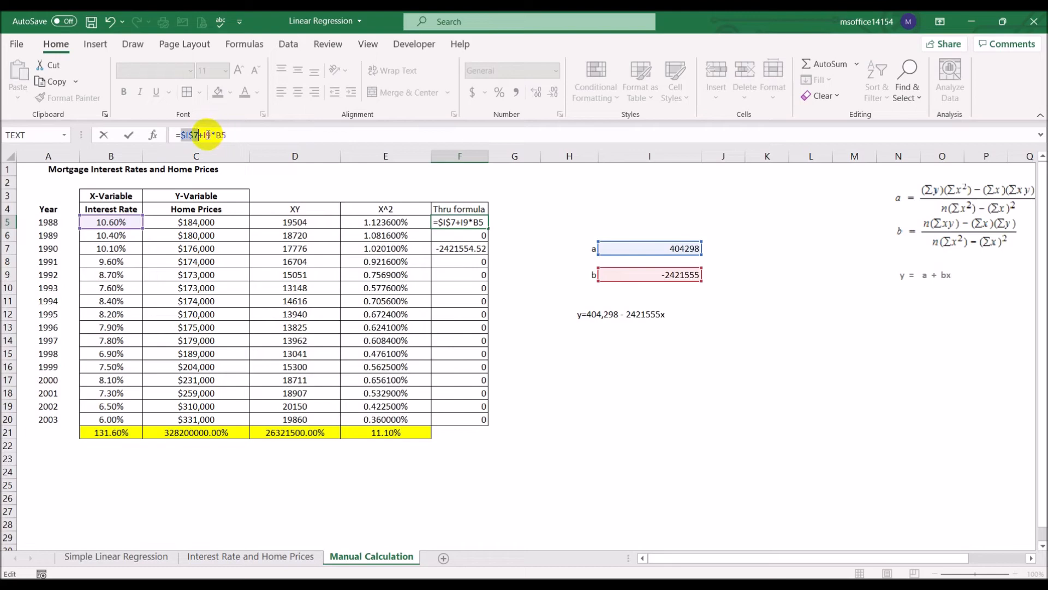
{"action": "key", "text": "Return"}
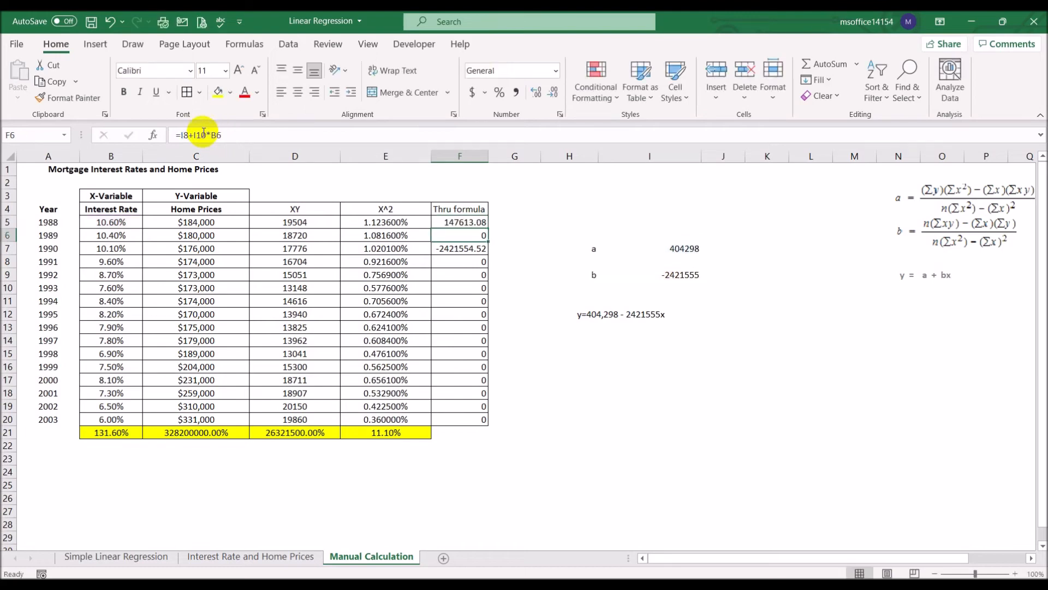
{"action": "left_click", "coordinate": [477, 221]}
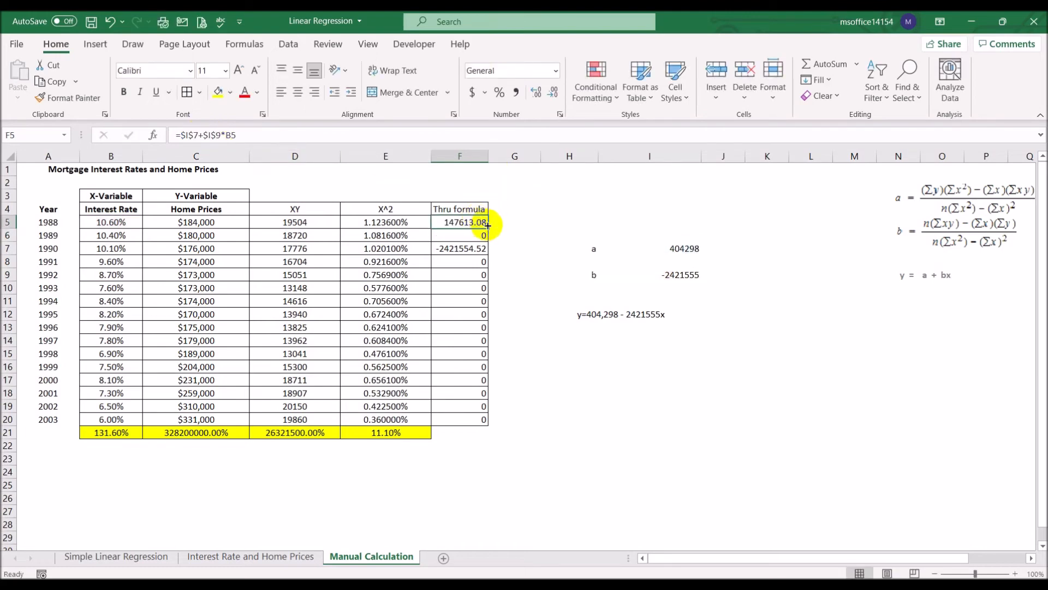
{"action": "double_click", "coordinate": [487, 229]}
{"action": "left_click", "coordinate": [565, 402]}
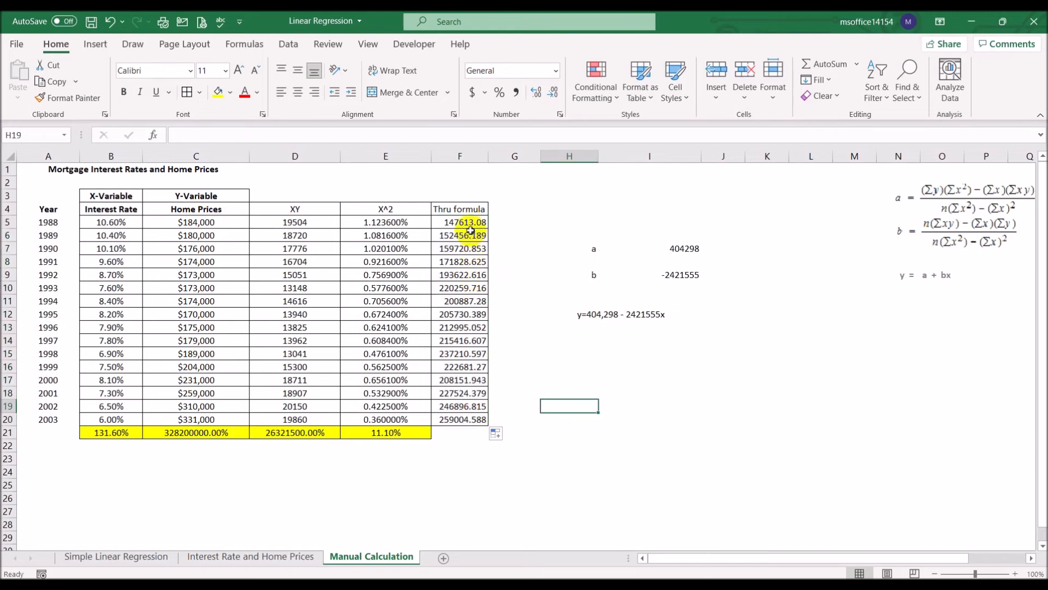
- Copy the currency formatting of the home prices in C5:C20 onto F5:F20
{"action": "left_click_drag", "start_coordinate": [467, 224], "coordinate": [464, 420]}
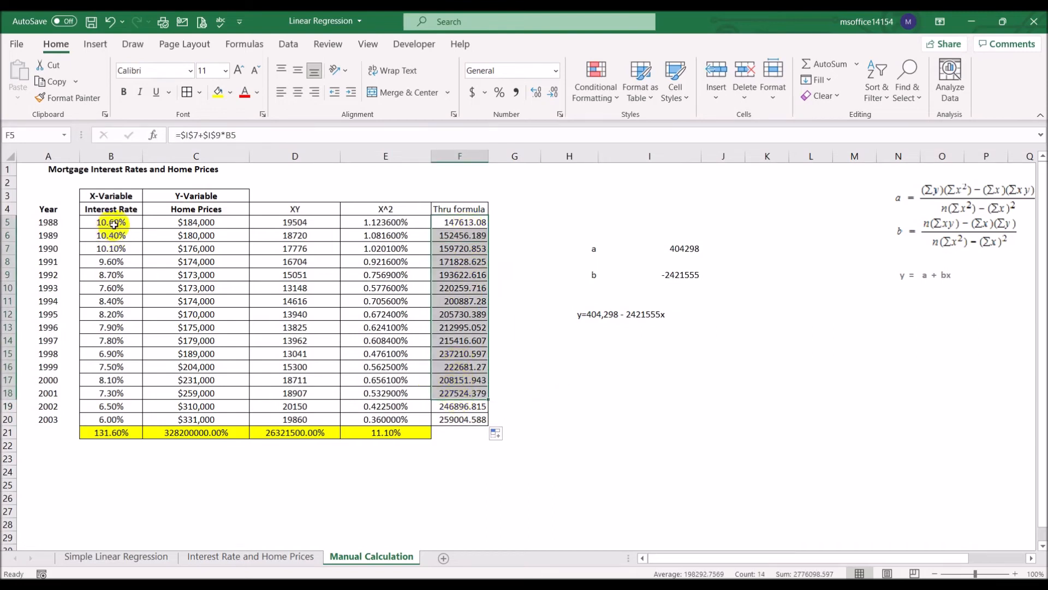
{"action": "left_click", "coordinate": [180, 222]}
{"action": "mouse_move", "coordinate": [179, 222]}
{"action": "left_mouse_down"}
{"action": "mouse_move", "coordinate": [185, 393]}
{"action": "mouse_move", "coordinate": [196, 420]}
{"action": "left_mouse_up"}
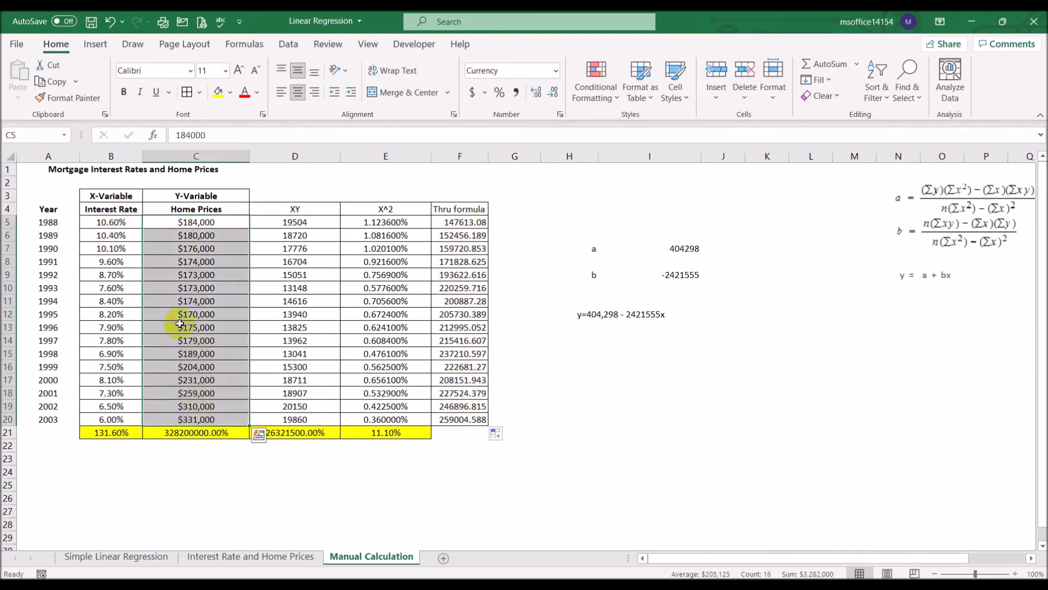
{"action": "left_click", "coordinate": [69, 98]}
{"action": "left_click_drag", "start_coordinate": [467, 223], "coordinate": [464, 419]}
{"action": "left_click", "coordinate": [655, 449]}
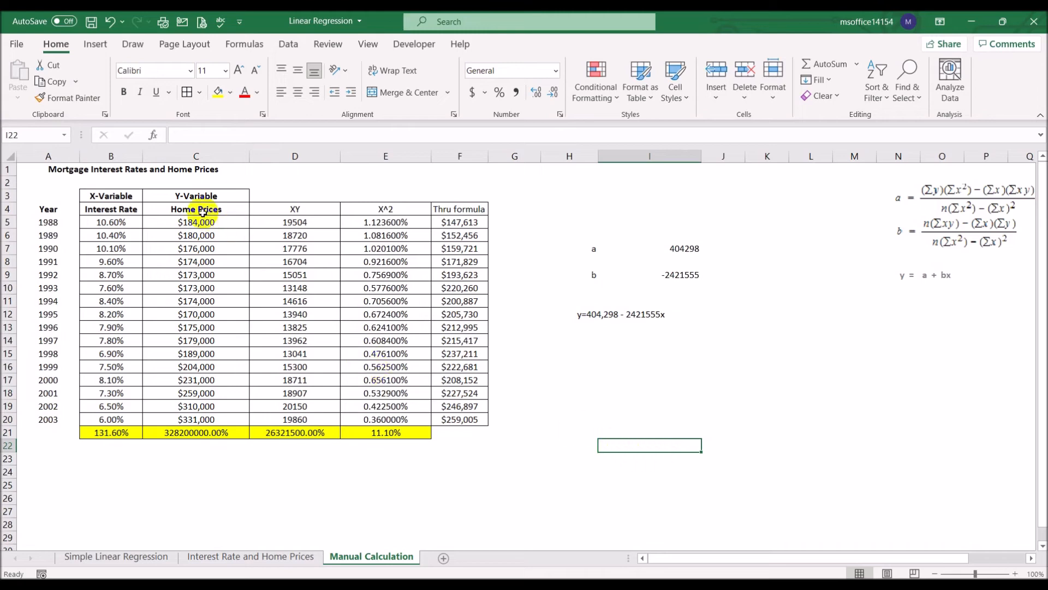
- Insert a scatter chart of the interest rates and home prices in B5:C20
{"action": "left_click_drag", "start_coordinate": [119, 220], "coordinate": [460, 418]}
{"action": "left_click", "coordinate": [96, 223]}
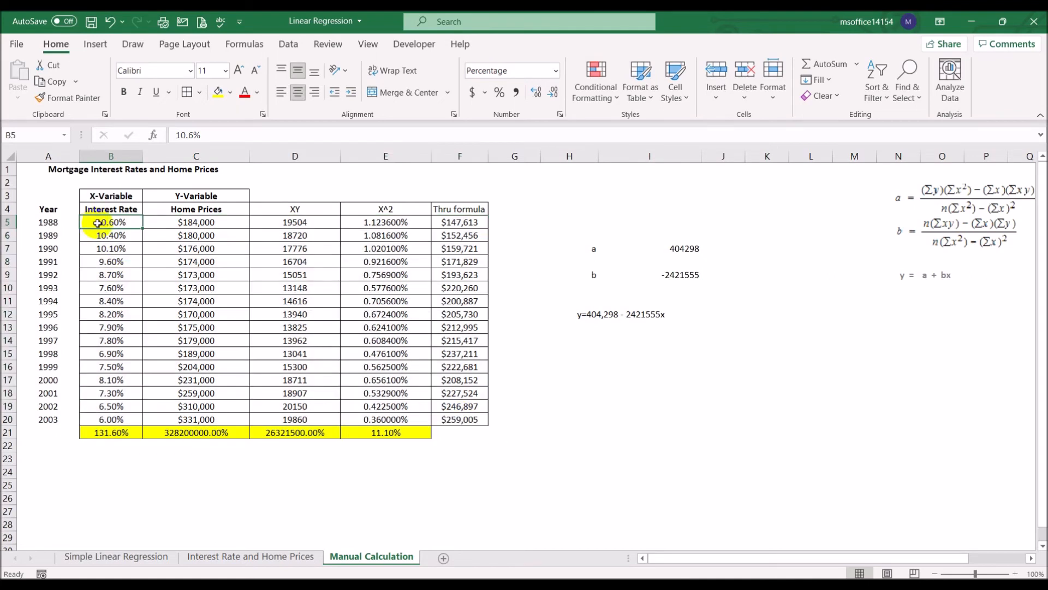
{"action": "left_click_drag", "start_coordinate": [106, 219], "coordinate": [218, 419]}
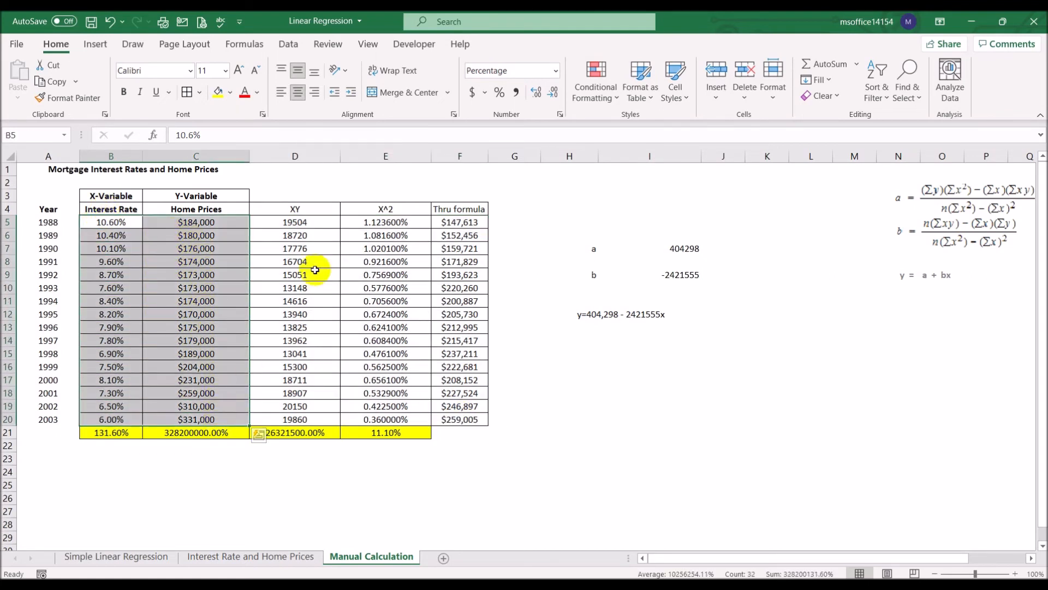
{"action": "left_click", "coordinate": [95, 43]}
{"action": "left_click", "coordinate": [513, 102]}
{"action": "left_click", "coordinate": [527, 140]}
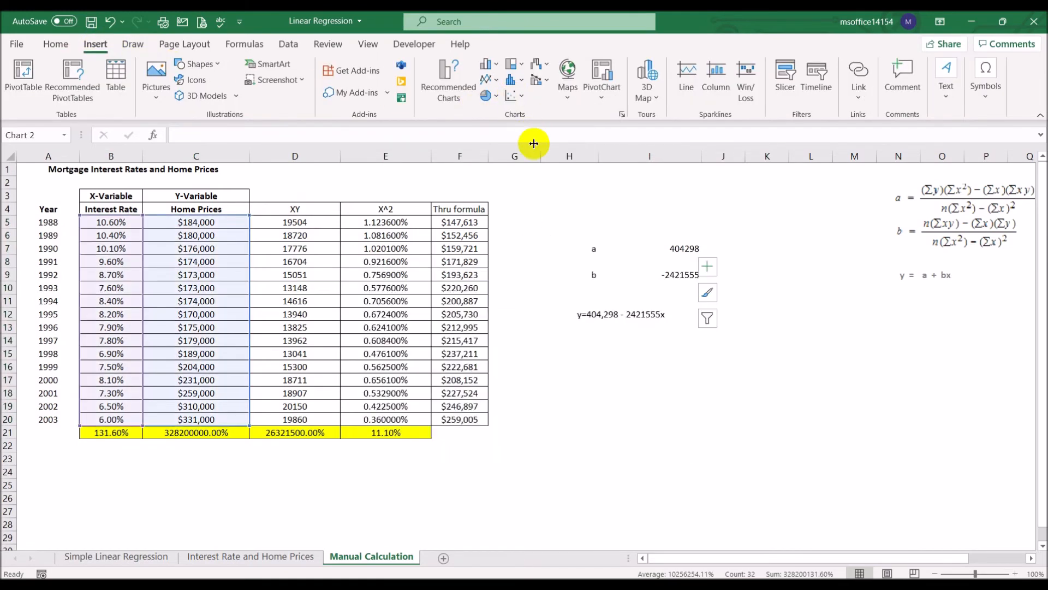
- Move the scatter chart beside the table, enlarge it to about columns G to P, and delete its title
{"action": "left_click_drag", "start_coordinate": [595, 254], "coordinate": [748, 195]}
{"action": "left_click_drag", "start_coordinate": [837, 377], "coordinate": [1022, 522]}
{"action": "left_click", "coordinate": [770, 198]}
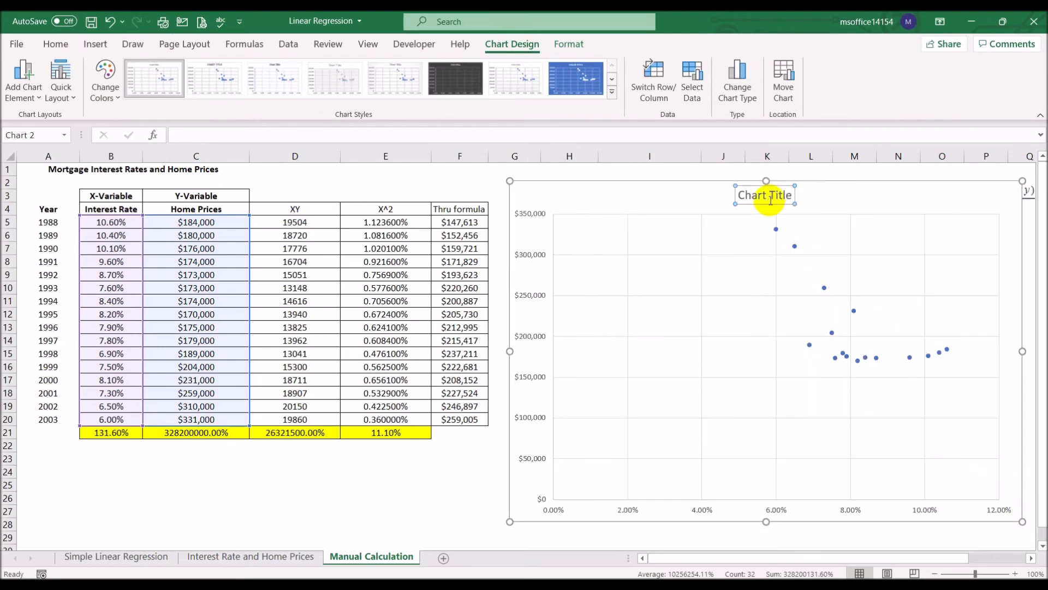
{"action": "key", "text": "Delete"}
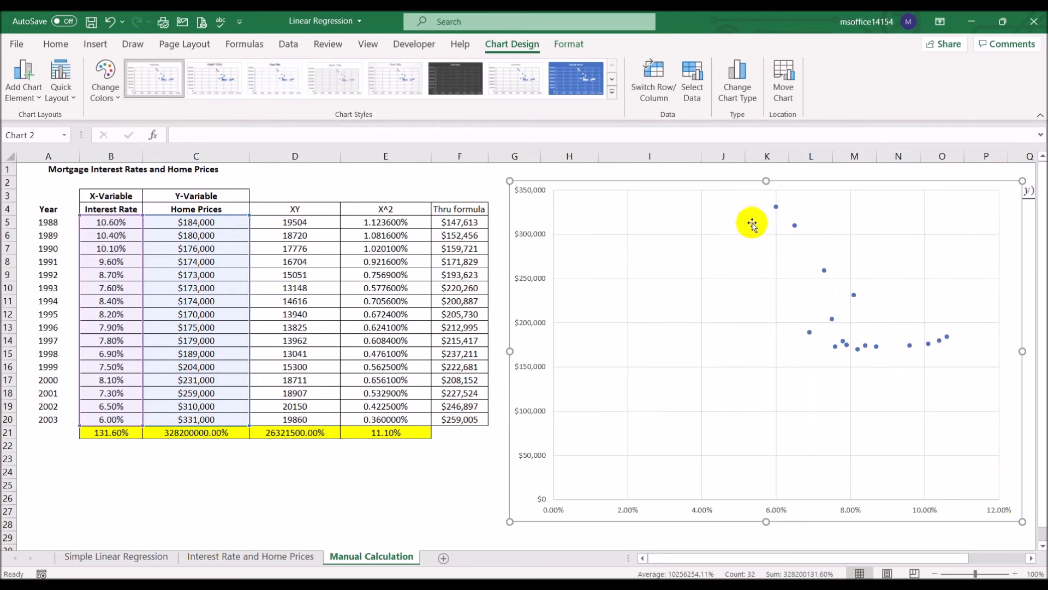
- Set the minimum bound of the chart's horizontal axis to 0.05 and of its vertical axis to 100000
{"action": "double_click", "coordinate": [636, 508]}
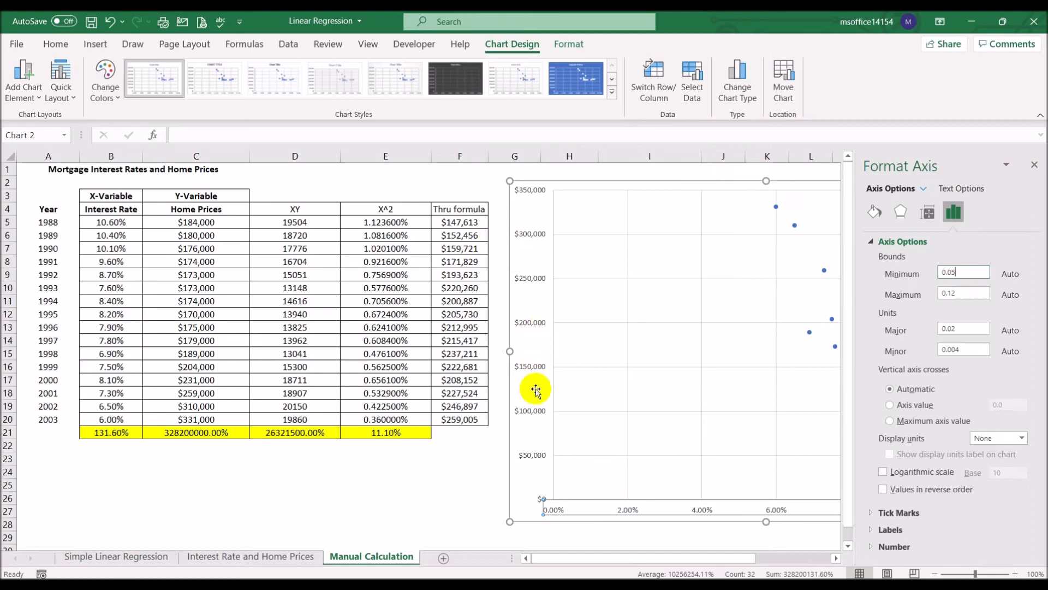
{"action": "left_click", "coordinate": [539, 456]}
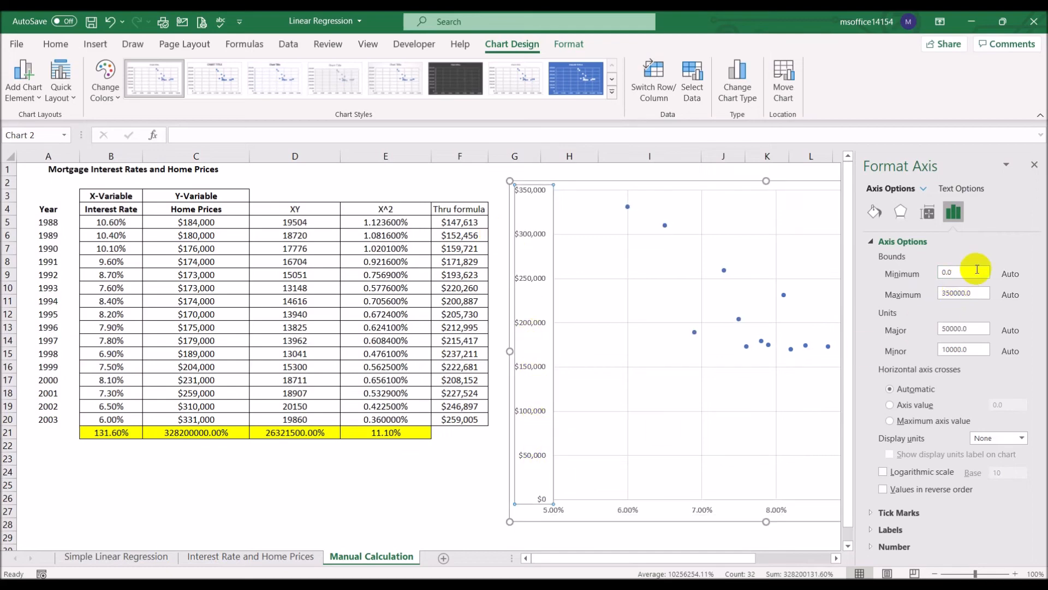
{"action": "left_click_drag", "start_coordinate": [977, 270], "coordinate": [864, 265]}
{"action": "type", "text": "1000"}
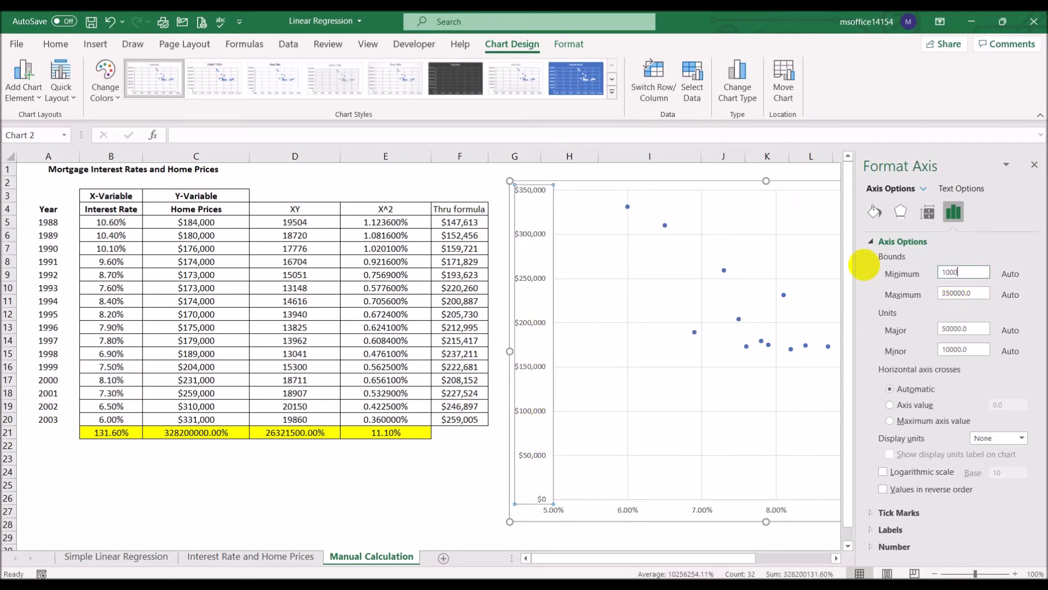
{"action": "type", "text": "00"}
{"action": "key", "text": "Return"}
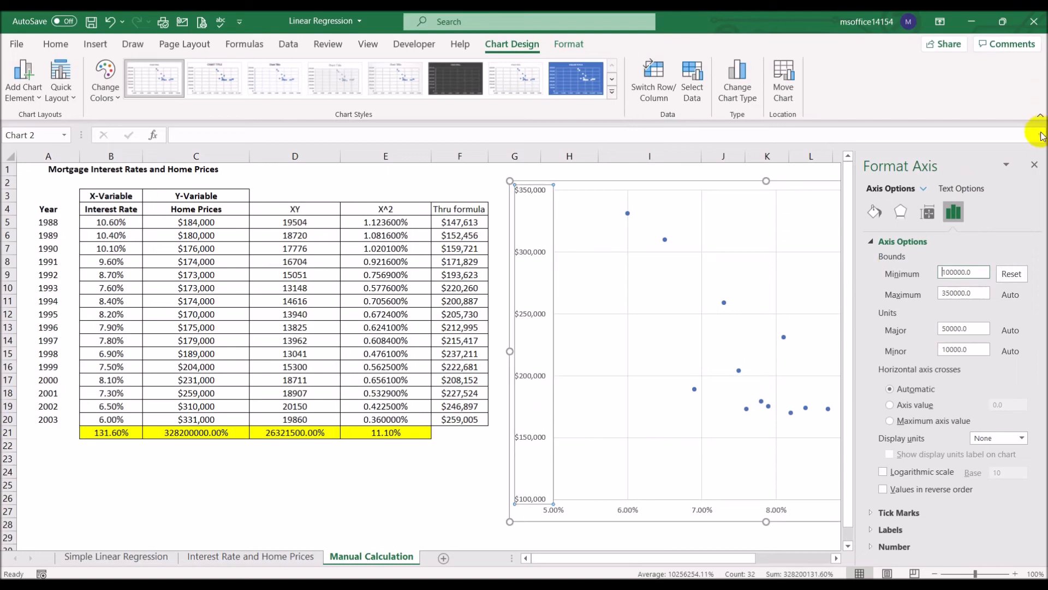
- Compare the scatter chart with the trendline chart on the Interest Rate and Home Prices sheet
{"action": "left_click", "coordinate": [1035, 166]}
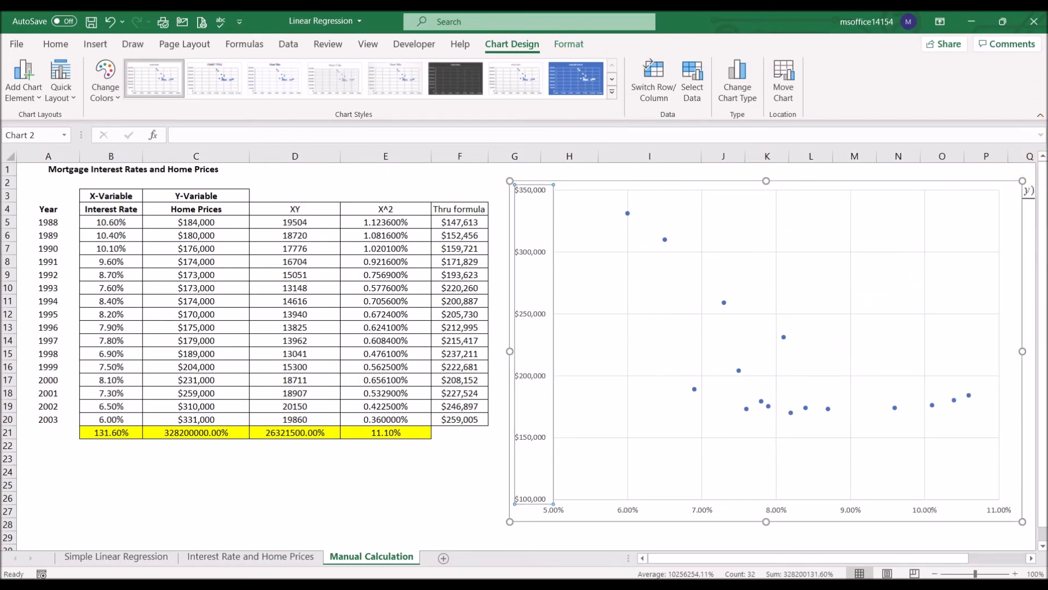
{"action": "left_click", "coordinate": [298, 556]}
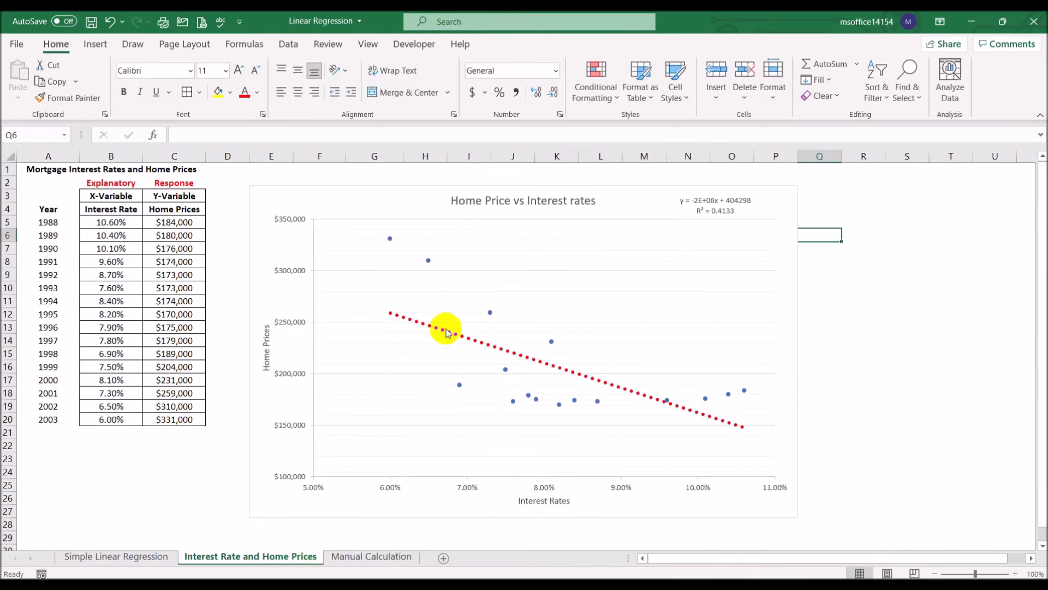
{"action": "left_click", "coordinate": [375, 556]}
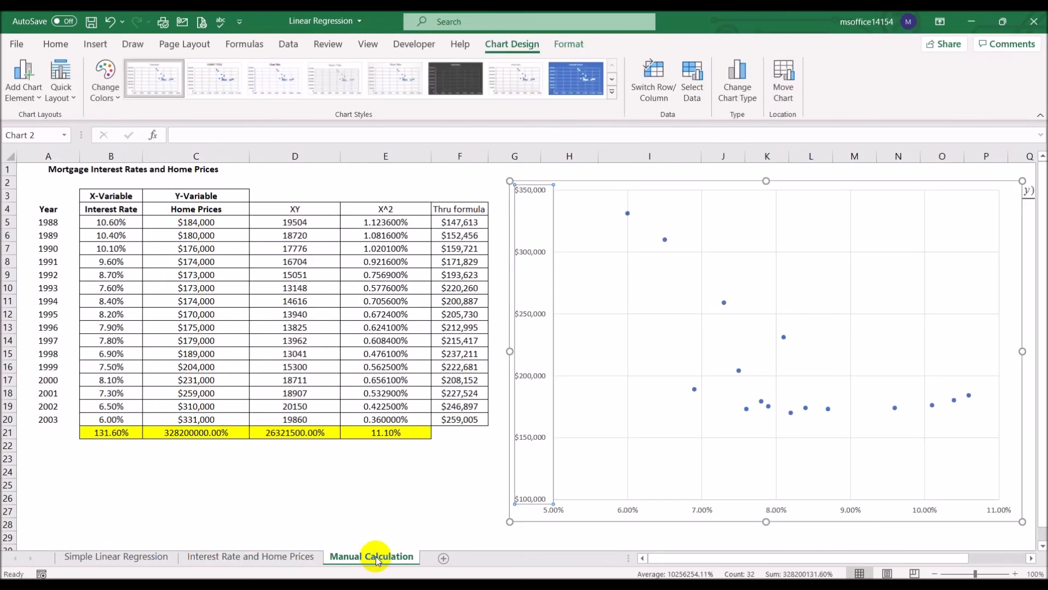
{"action": "left_click", "coordinate": [290, 556]}
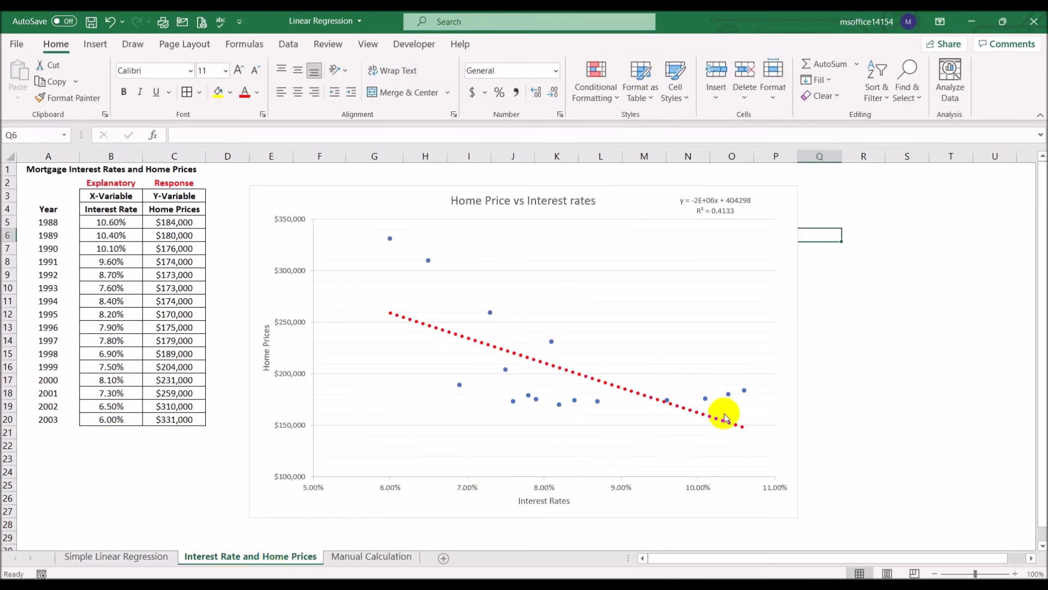
{"action": "left_click", "coordinate": [365, 555]}
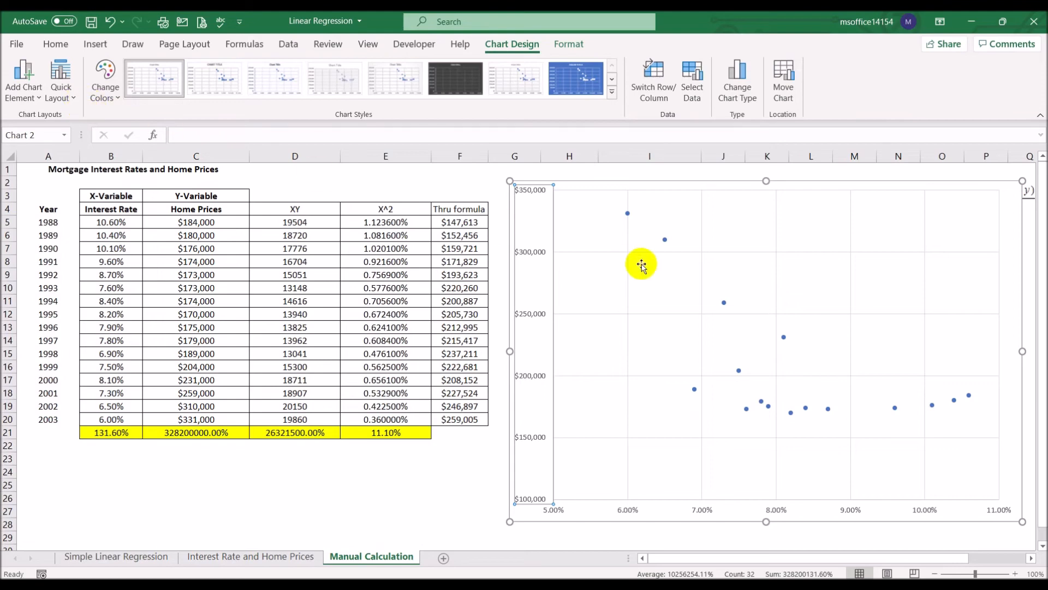
- Add a linear trendline to the scatter points for comparison with the Interest Rate and Home Prices chart, and remove it again
{"action": "left_click", "coordinate": [784, 339]}
{"action": "right_click", "coordinate": [784, 339]}
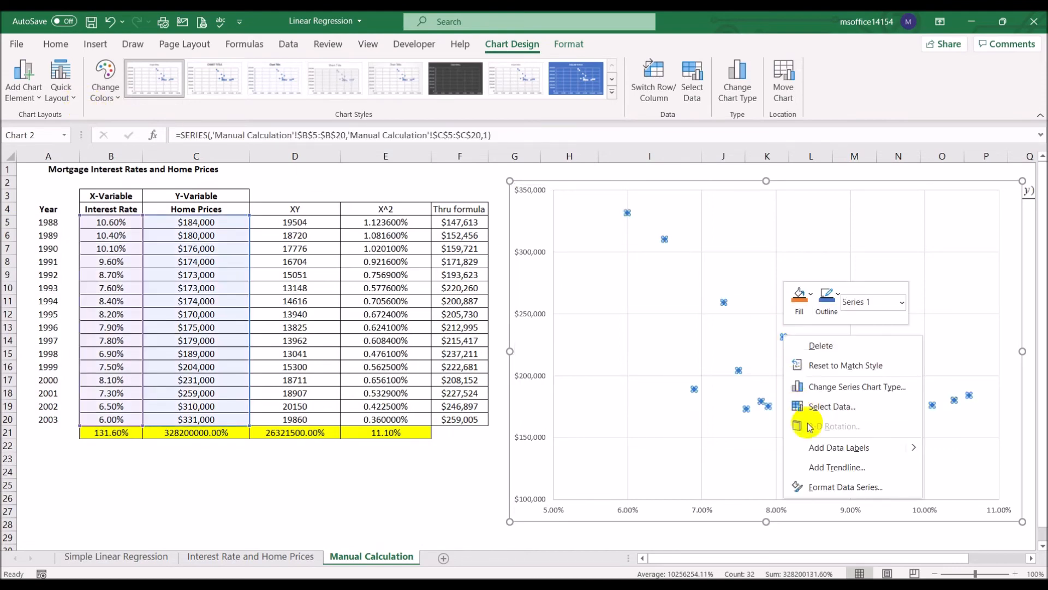
{"action": "left_click", "coordinate": [819, 468]}
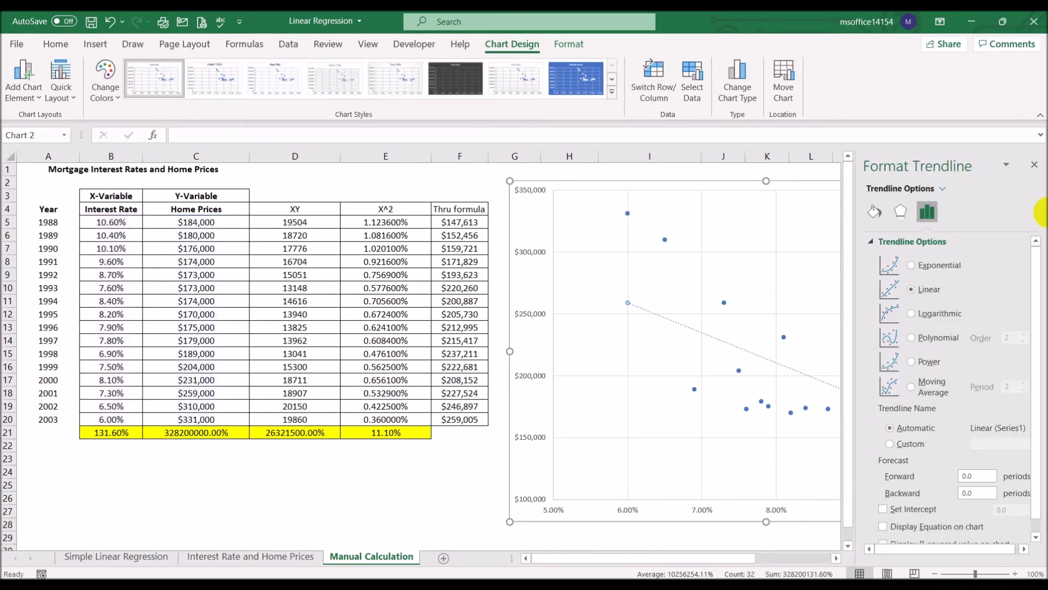
{"action": "left_click", "coordinate": [1034, 164]}
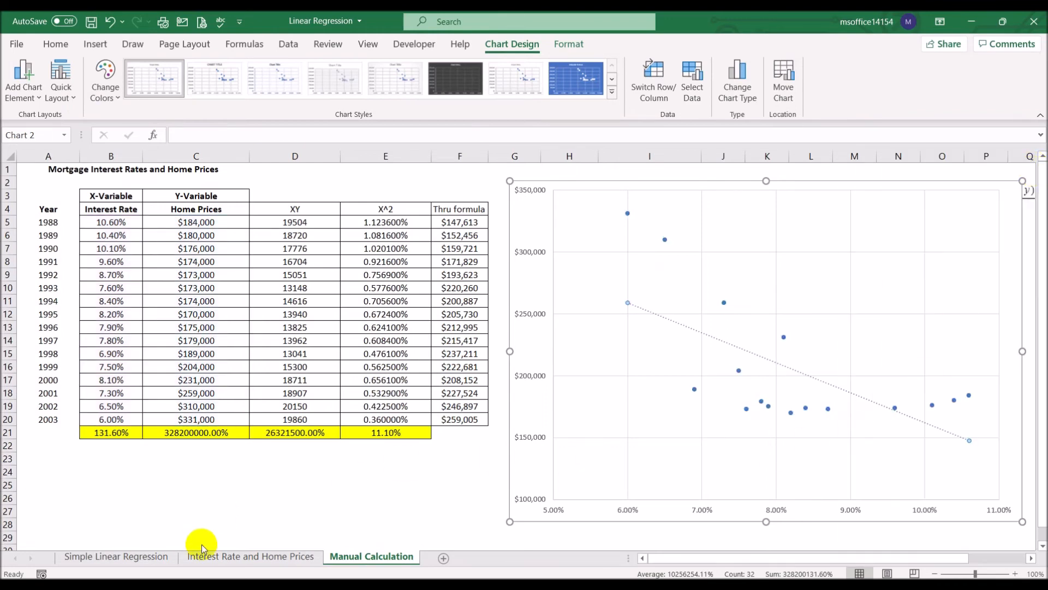
{"action": "left_click", "coordinate": [234, 557]}
{"action": "left_click", "coordinate": [369, 558]}
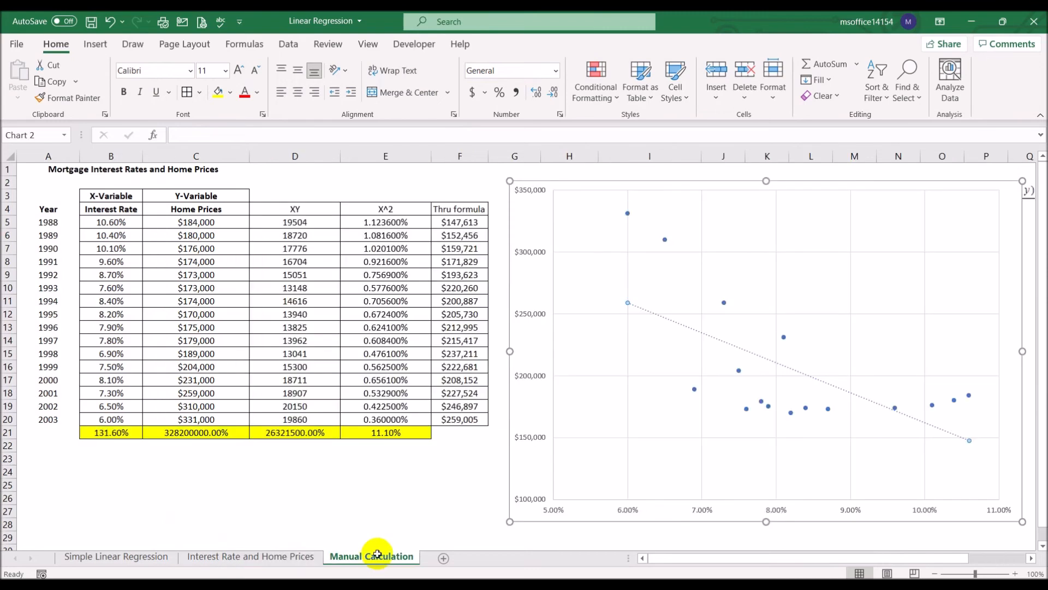
{"action": "left_click", "coordinate": [576, 400]}
{"action": "key", "text": "Delete"}
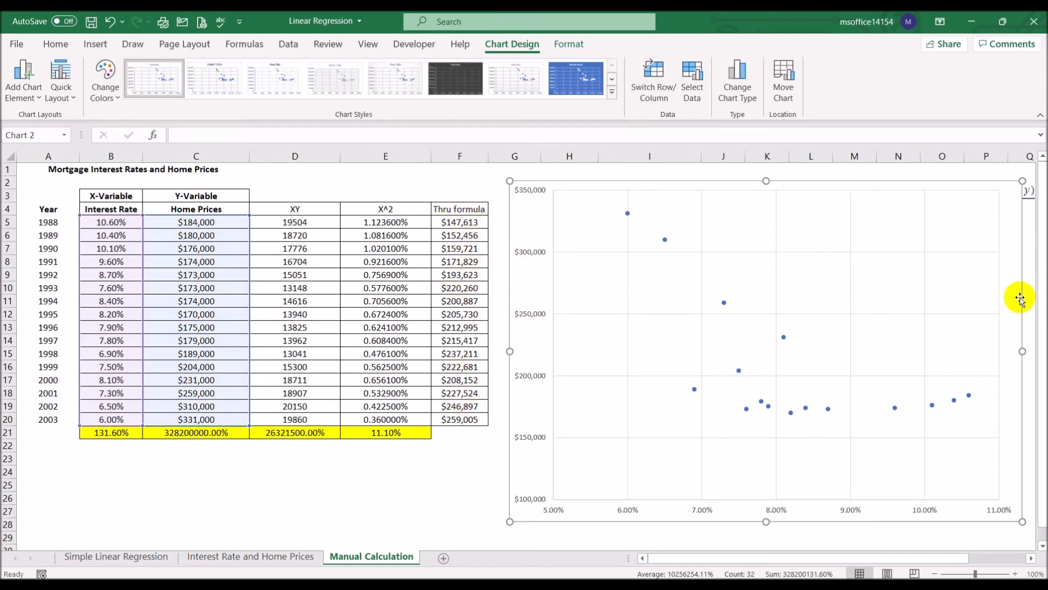
{"action": "right_click", "coordinate": [661, 278]}
{"action": "left_click", "coordinate": [688, 371]}
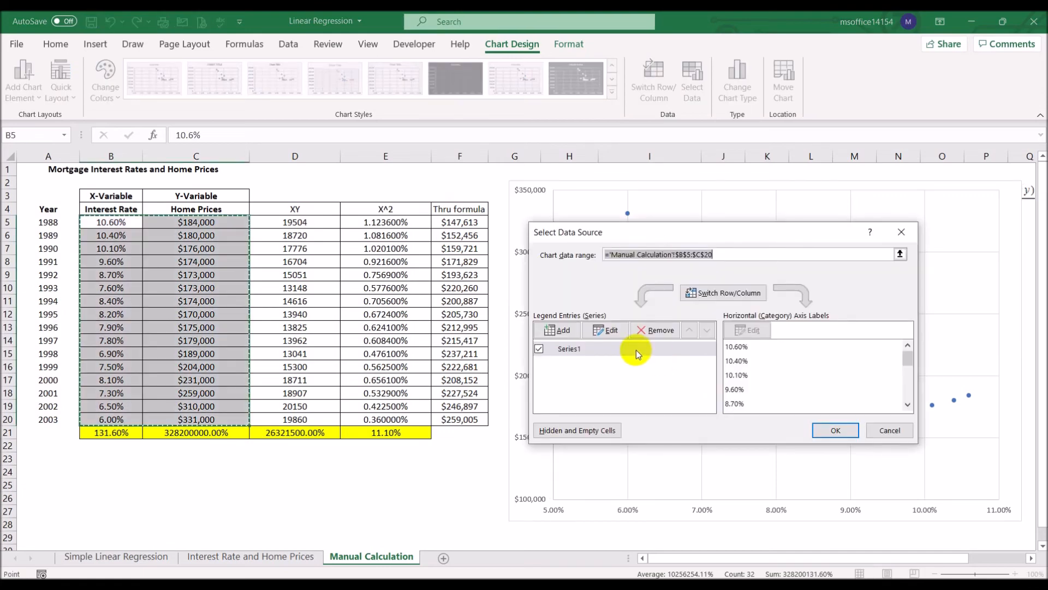
{"action": "left_click", "coordinate": [893, 429]}
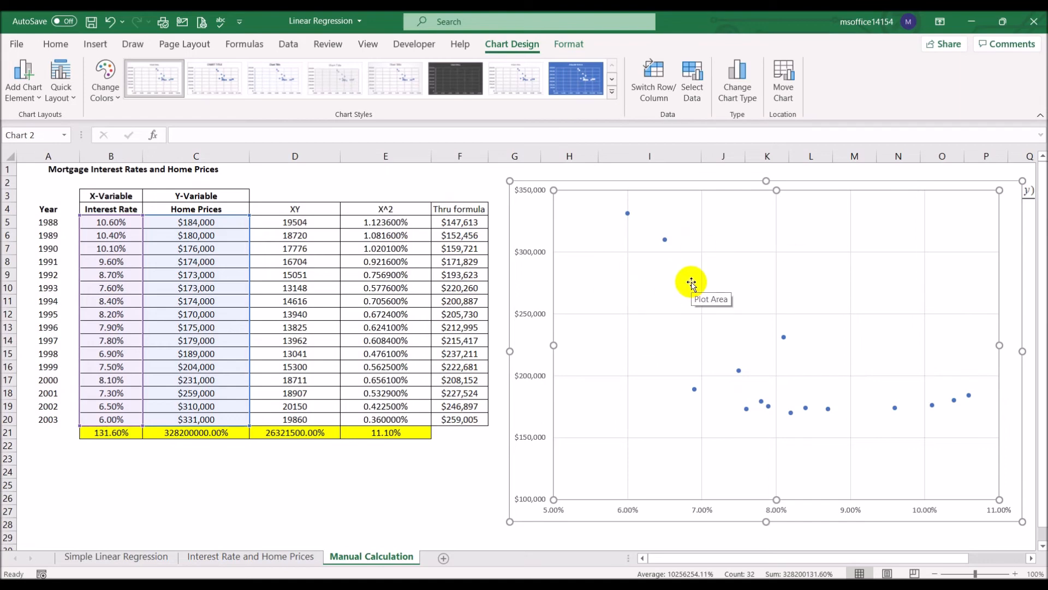
- Name the scatter chart's existing data series after the Home Prices header in cell C4
{"action": "right_click", "coordinate": [672, 281]}
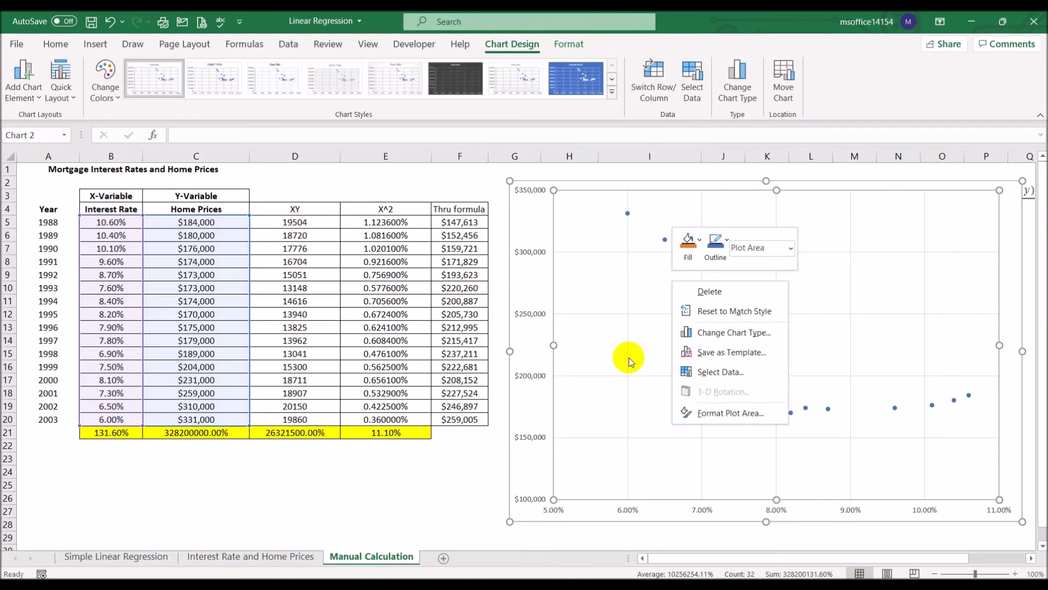
{"action": "left_click", "coordinate": [728, 373]}
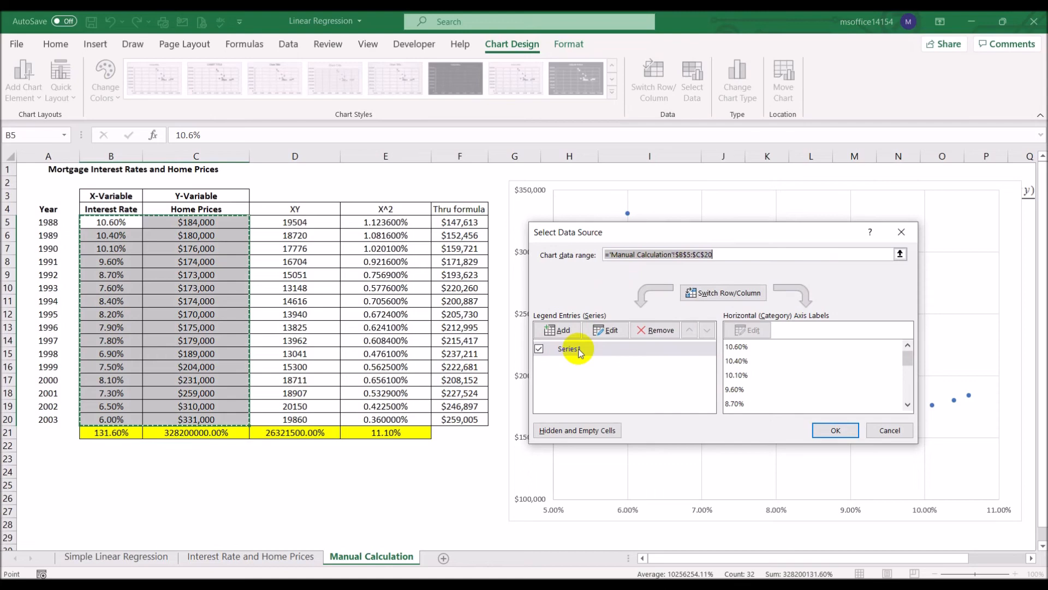
{"action": "left_click", "coordinate": [610, 331]}
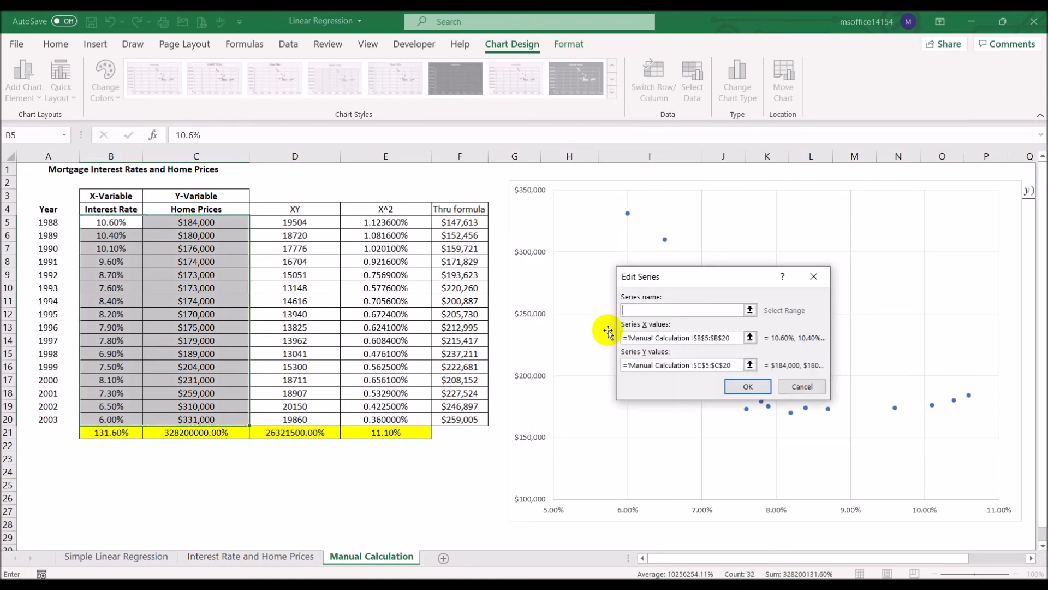
{"action": "left_click", "coordinate": [227, 211]}
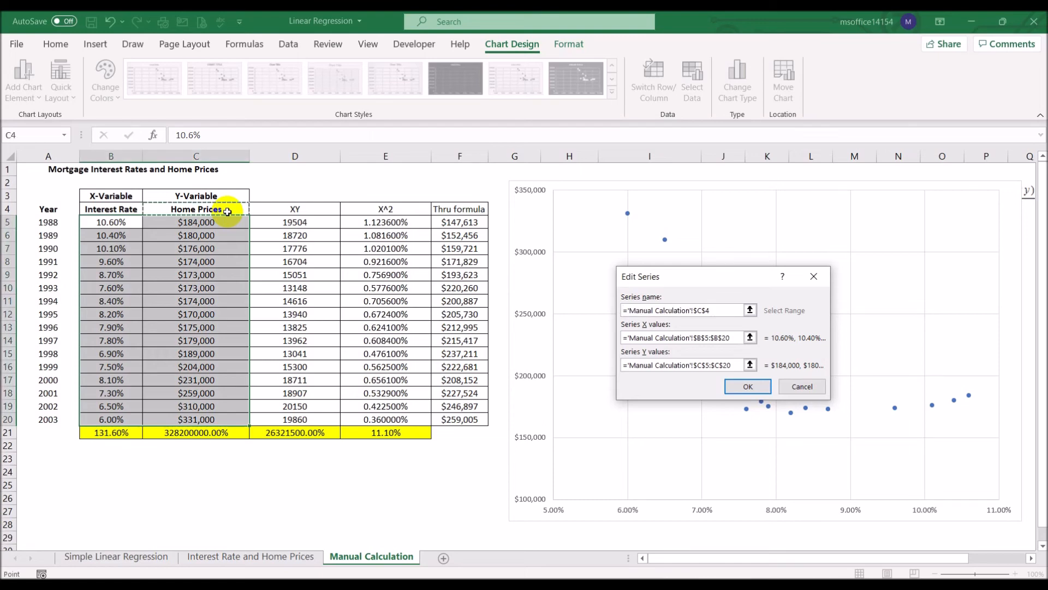
{"action": "left_click", "coordinate": [748, 387]}
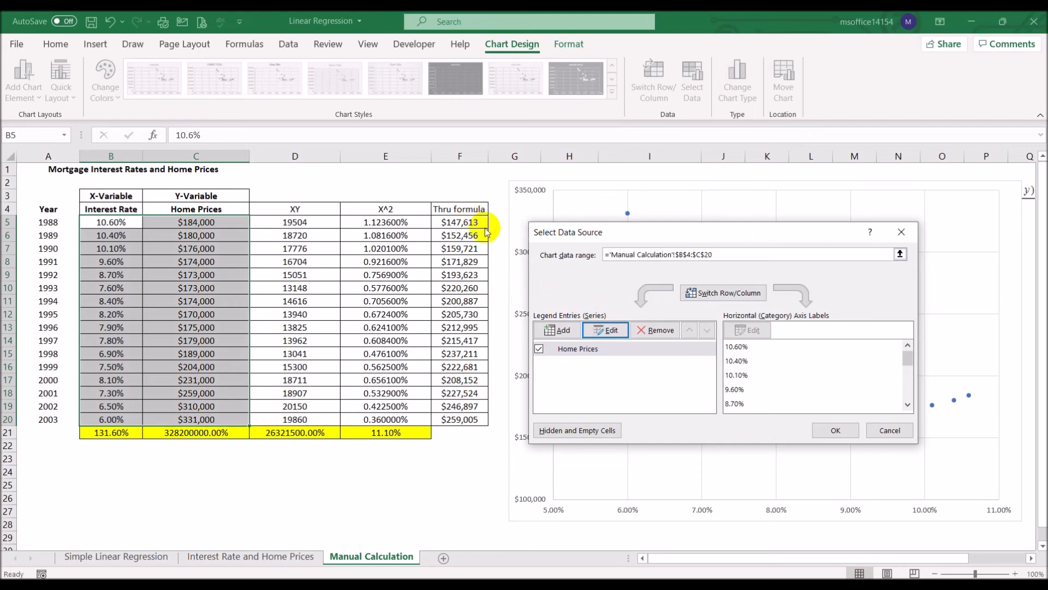
{"action": "left_click", "coordinate": [838, 431]}
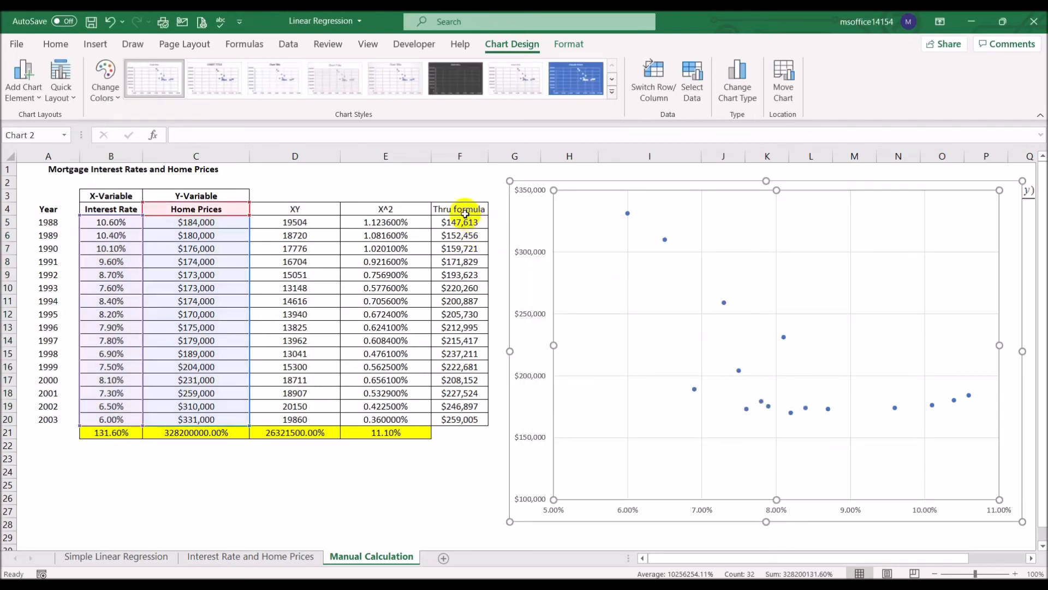
- Change the header in F4 to "Prices Thru formula" and autofit the width of column F
{"action": "left_click", "coordinate": [453, 209]}
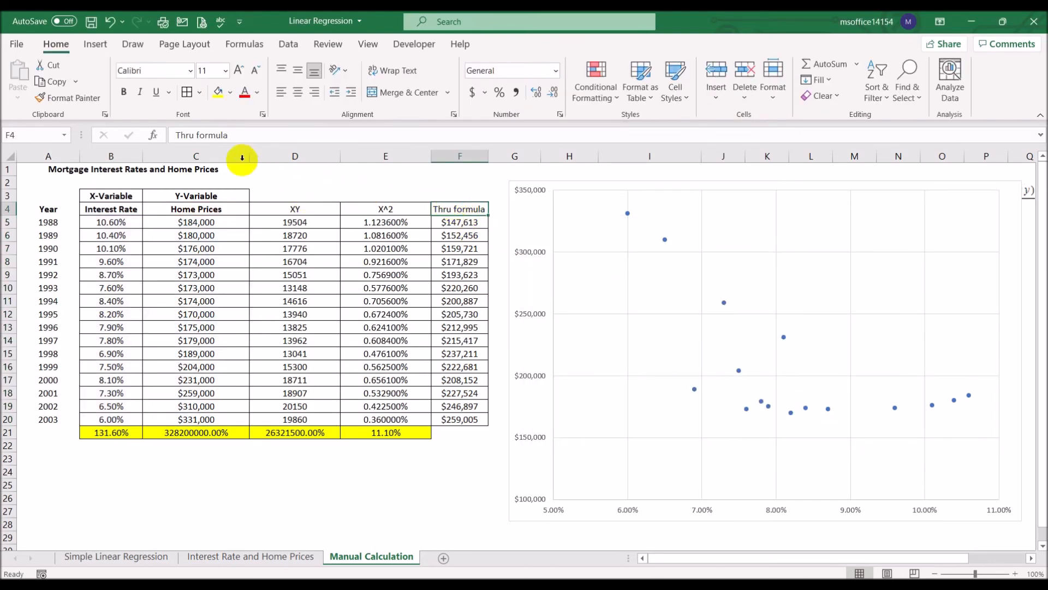
{"action": "left_click", "coordinate": [177, 135]}
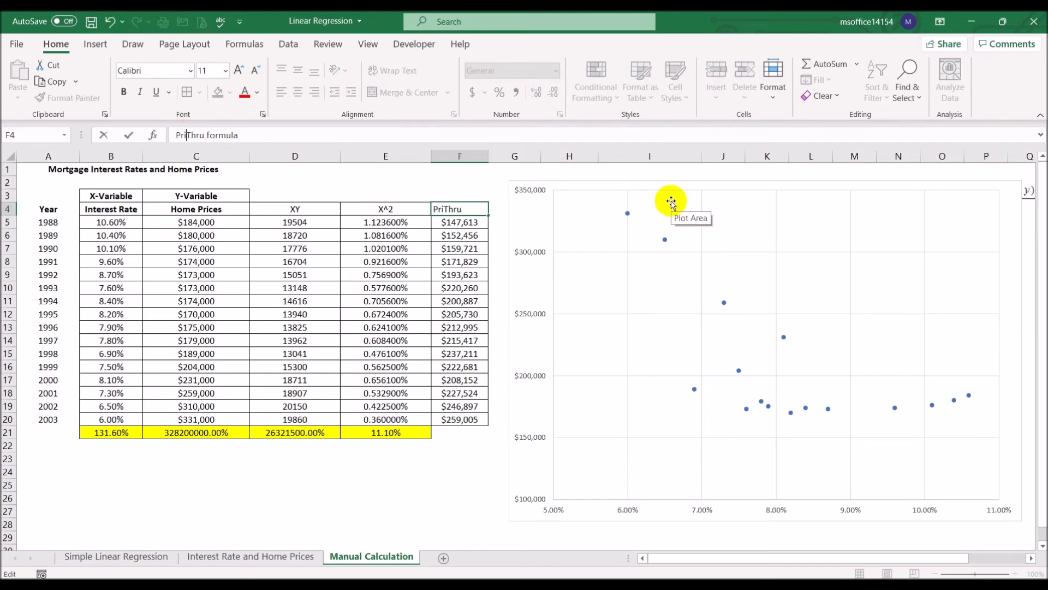
{"action": "type", "text": "Prices"}
{"action": "key", "text": "Return"}
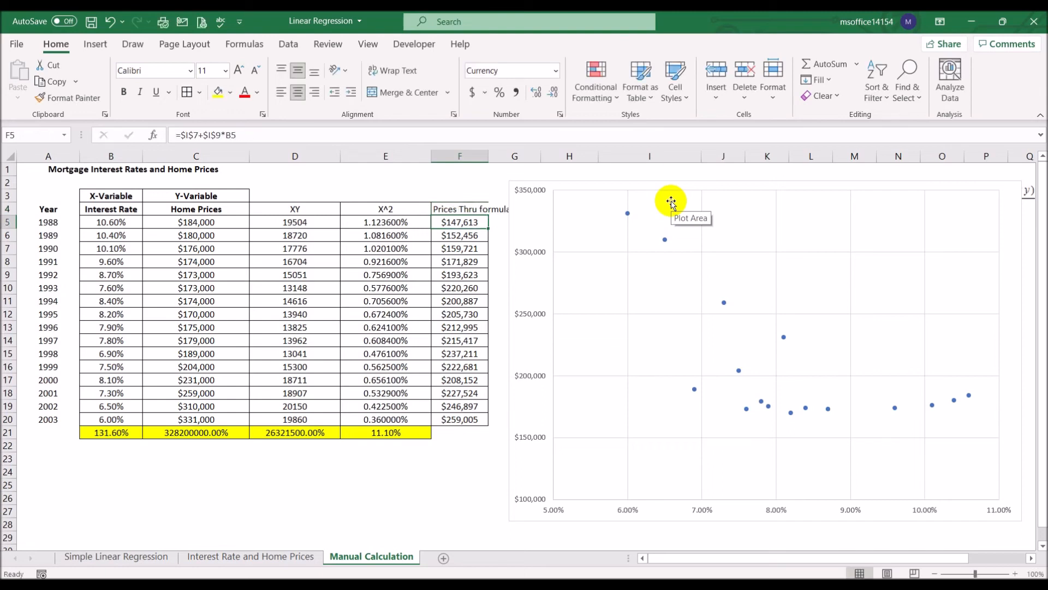
{"action": "double_click", "coordinate": [488, 156]}
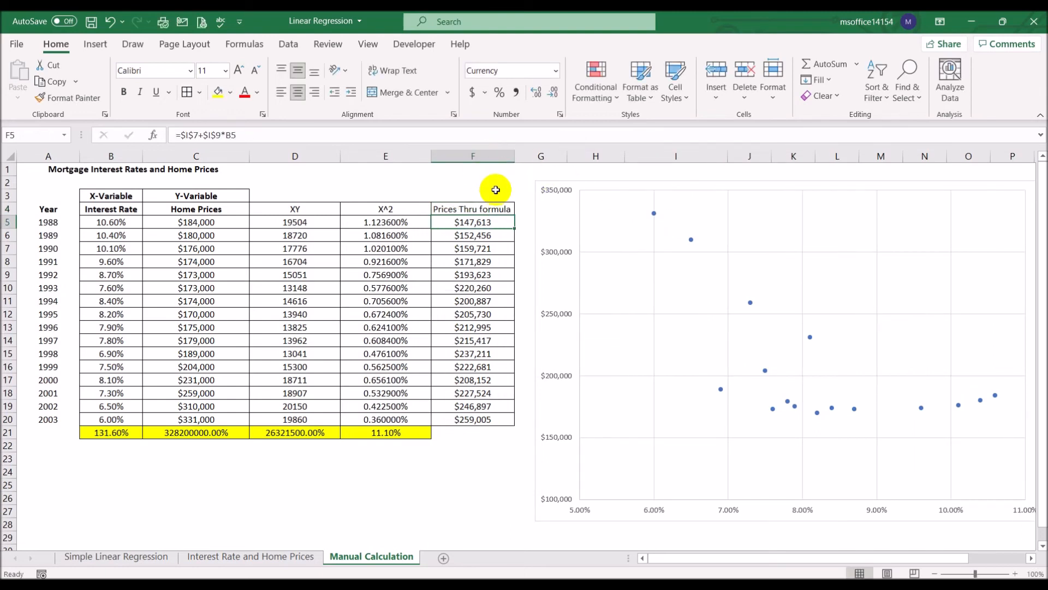
- Narrow columns B to E close to their contents and widen the scatter chart to the end of column R
{"action": "left_click_drag", "start_coordinate": [340, 155], "coordinate": [314, 155]}
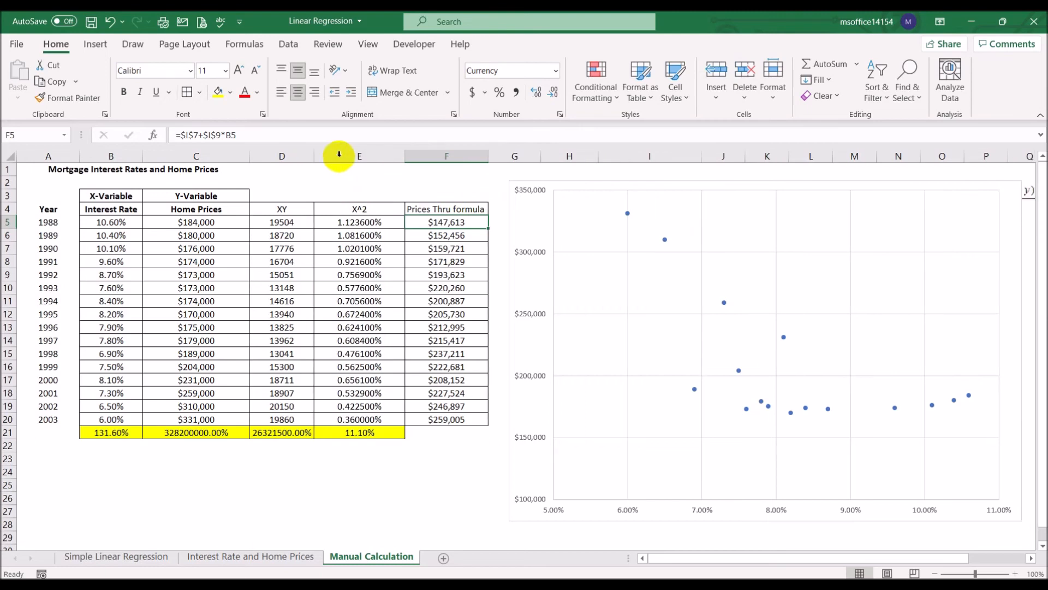
{"action": "left_click_drag", "start_coordinate": [405, 155], "coordinate": [363, 155]}
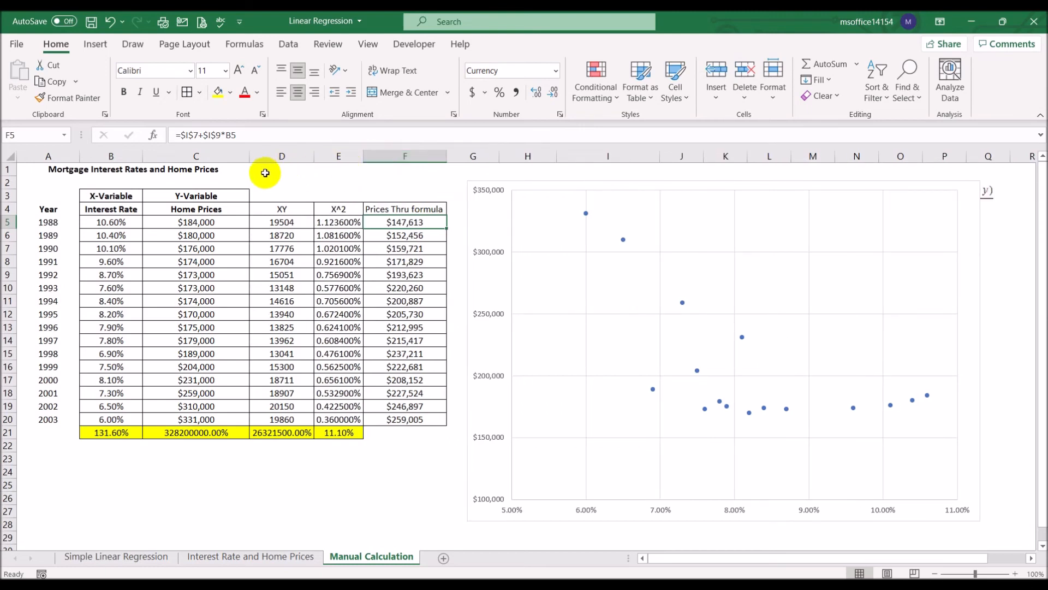
{"action": "left_click_drag", "start_coordinate": [250, 155], "coordinate": [213, 156]}
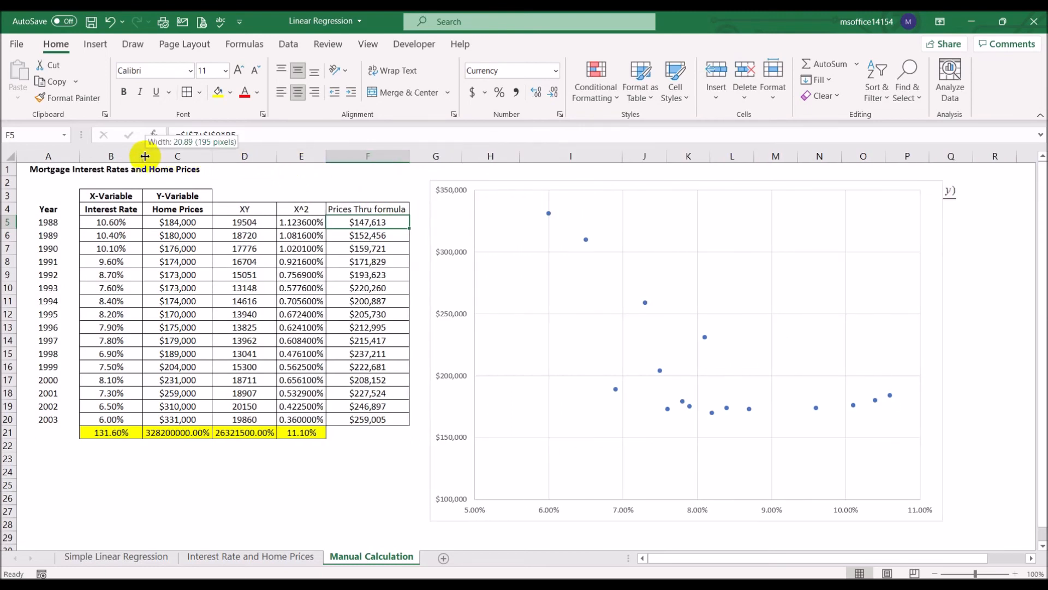
{"action": "double_click", "coordinate": [143, 156]}
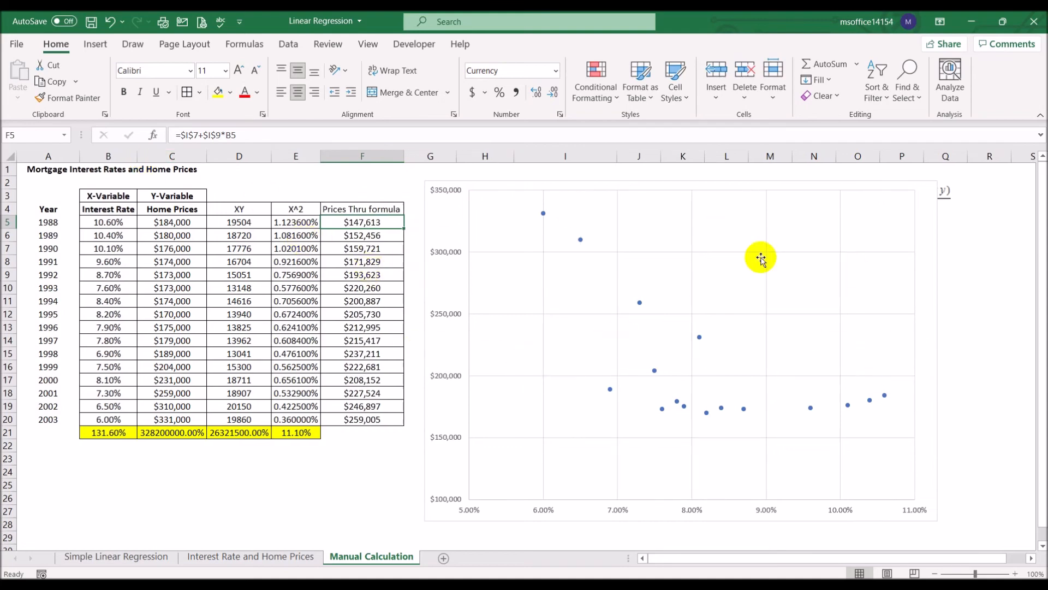
{"action": "left_click", "coordinate": [931, 372]}
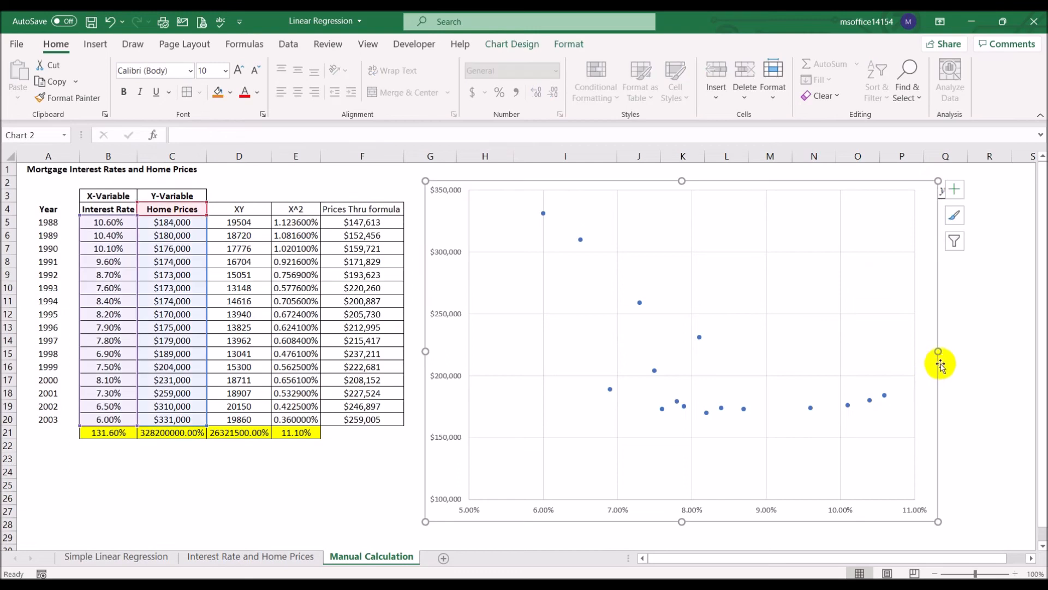
{"action": "left_click_drag", "start_coordinate": [938, 351], "coordinate": [1012, 352]}
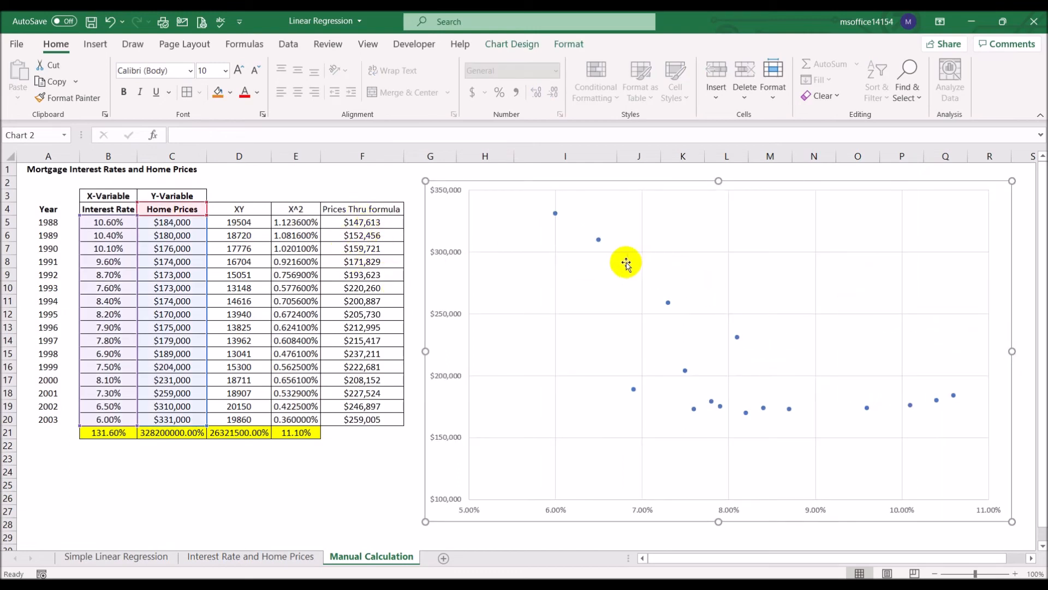
- Add a second series to the scatter chart, named from F4, with X values B5:B20 and Y values F5:F20
{"action": "left_click", "coordinate": [614, 291]}
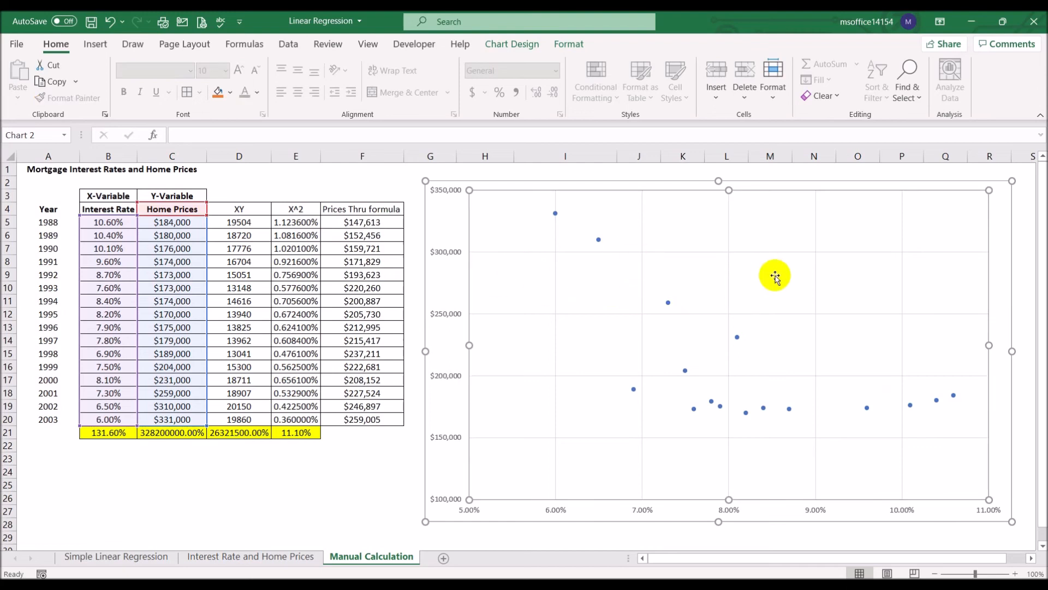
{"action": "right_click", "coordinate": [608, 275]}
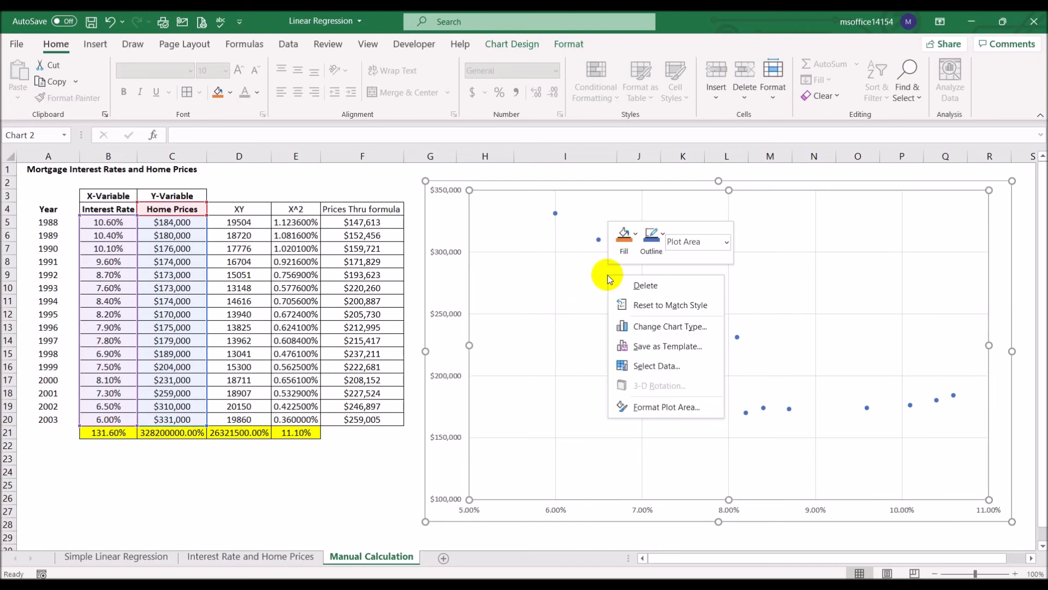
{"action": "left_click", "coordinate": [633, 364]}
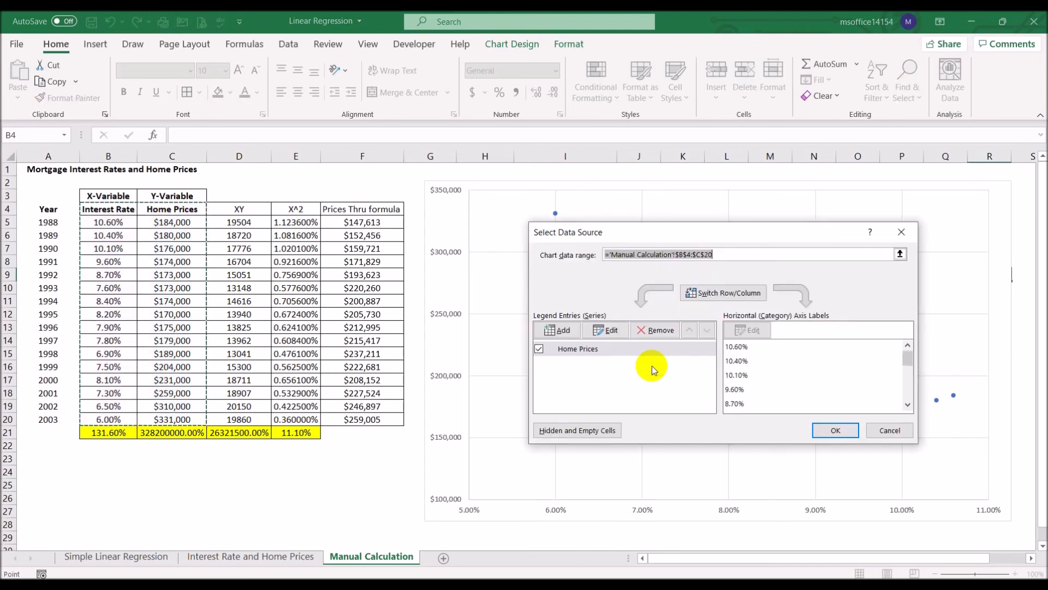
{"action": "left_click", "coordinate": [563, 330]}
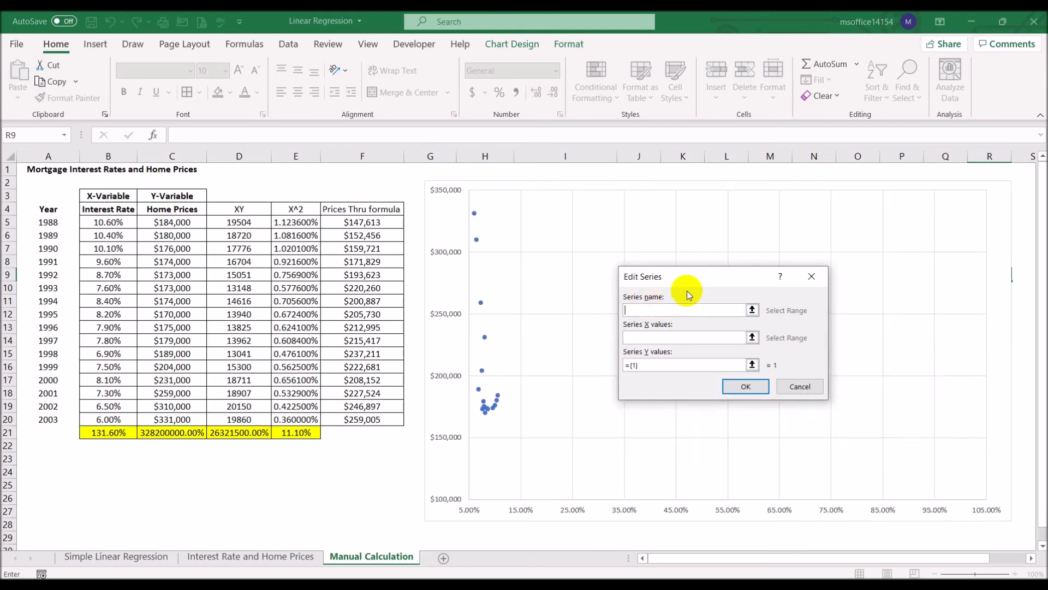
{"action": "left_click", "coordinate": [377, 211]}
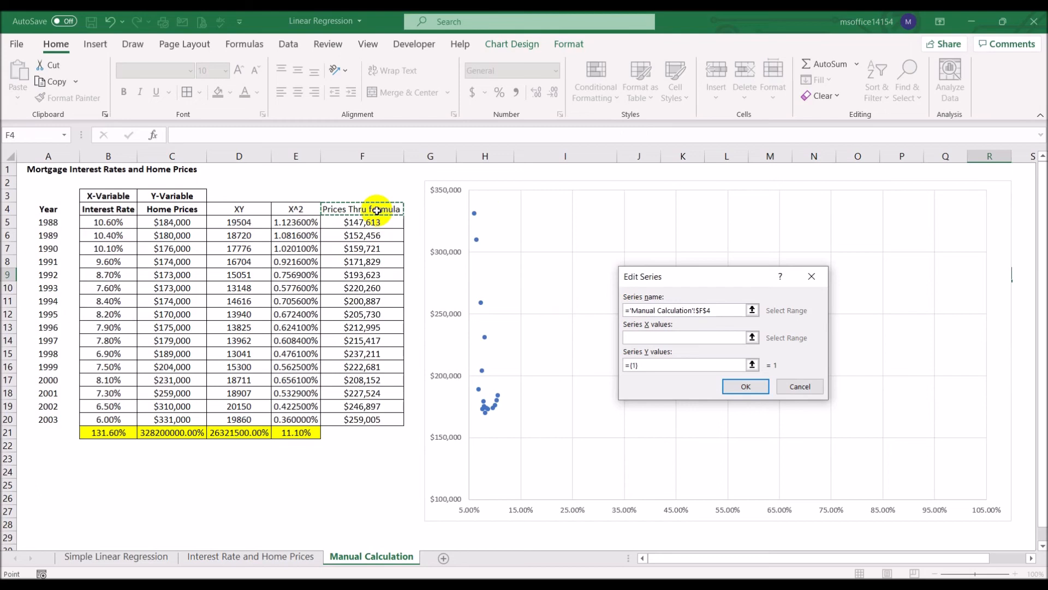
{"action": "left_click", "coordinate": [633, 338]}
{"action": "left_click_drag", "start_coordinate": [117, 222], "coordinate": [115, 416]}
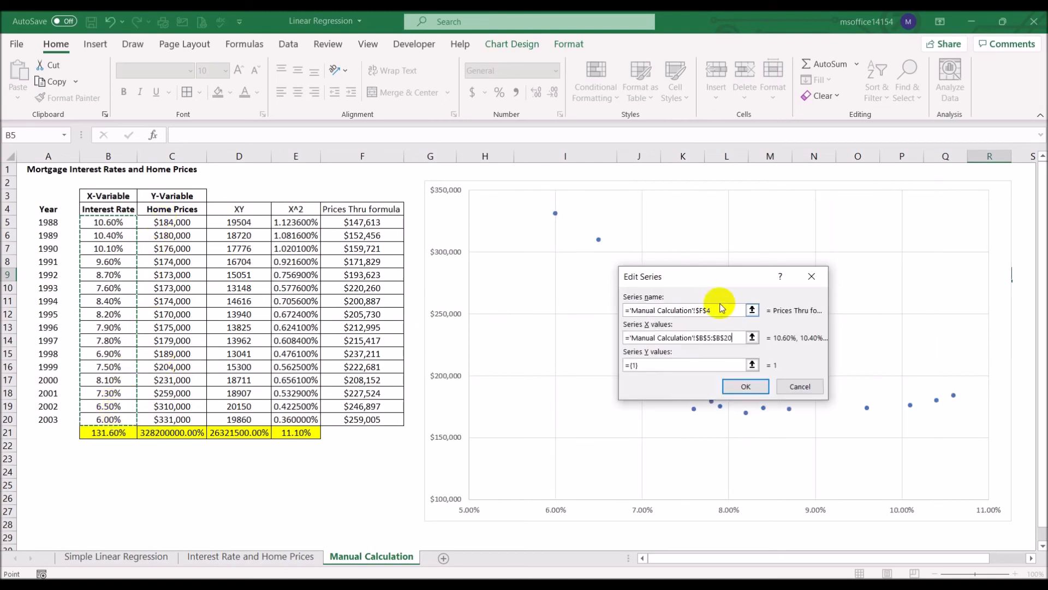
{"action": "left_click", "coordinate": [660, 364]}
{"action": "key", "text": "BackSpace"}
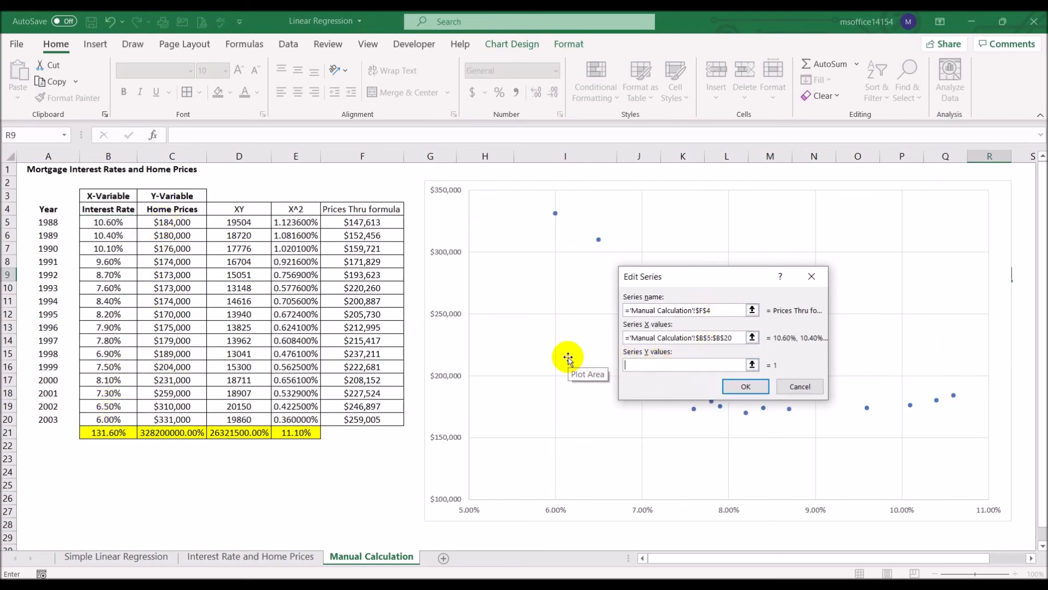
{"action": "left_click_drag", "start_coordinate": [367, 224], "coordinate": [367, 419]}
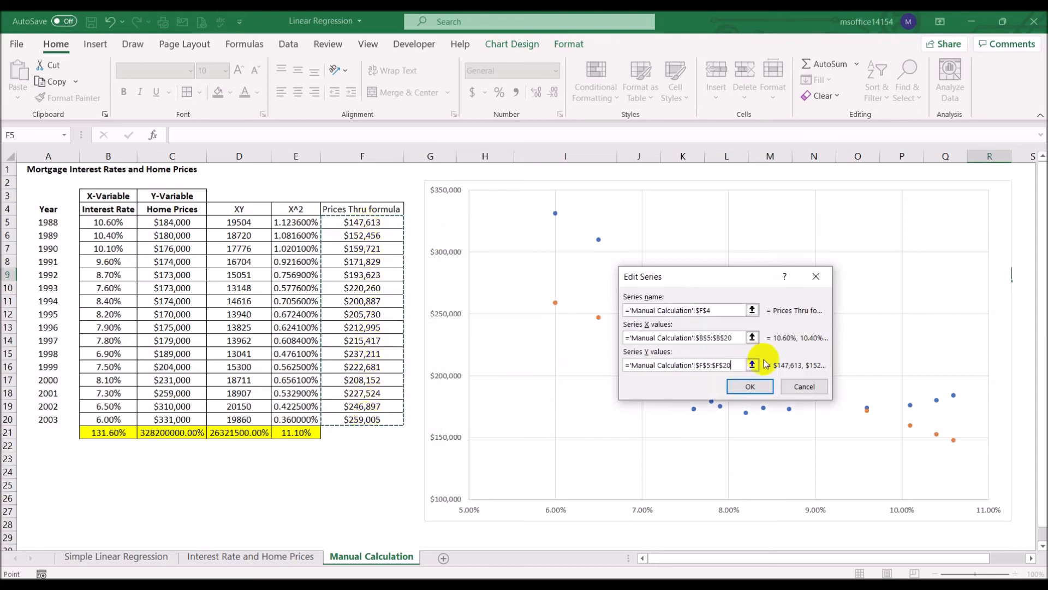
{"action": "left_click", "coordinate": [749, 386]}
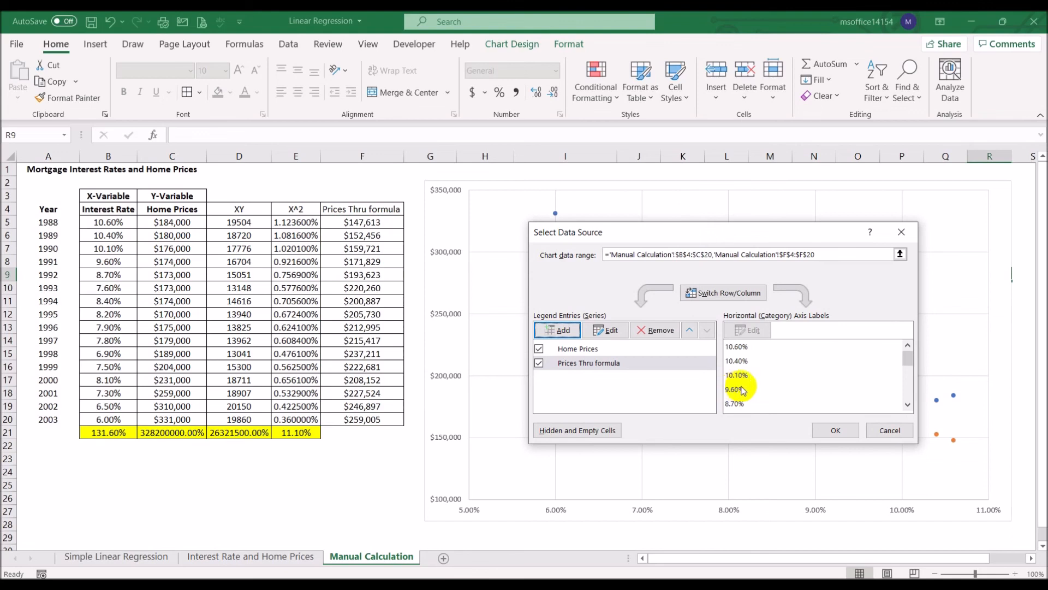
{"action": "left_click", "coordinate": [831, 431]}
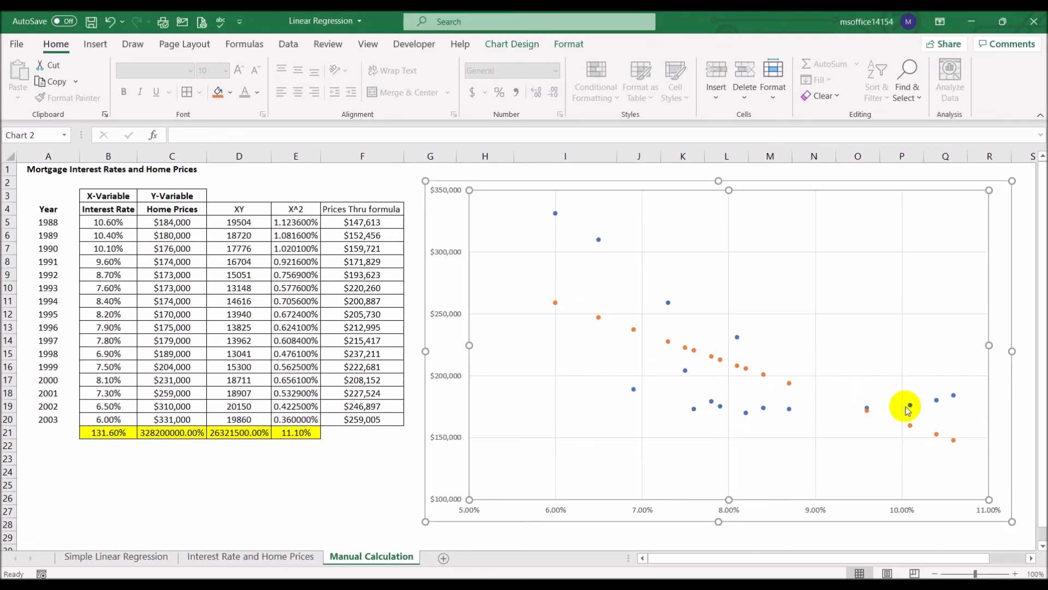
- Connect the points of the Prices Thru formula series with a solid line
{"action": "left_click", "coordinate": [599, 317]}
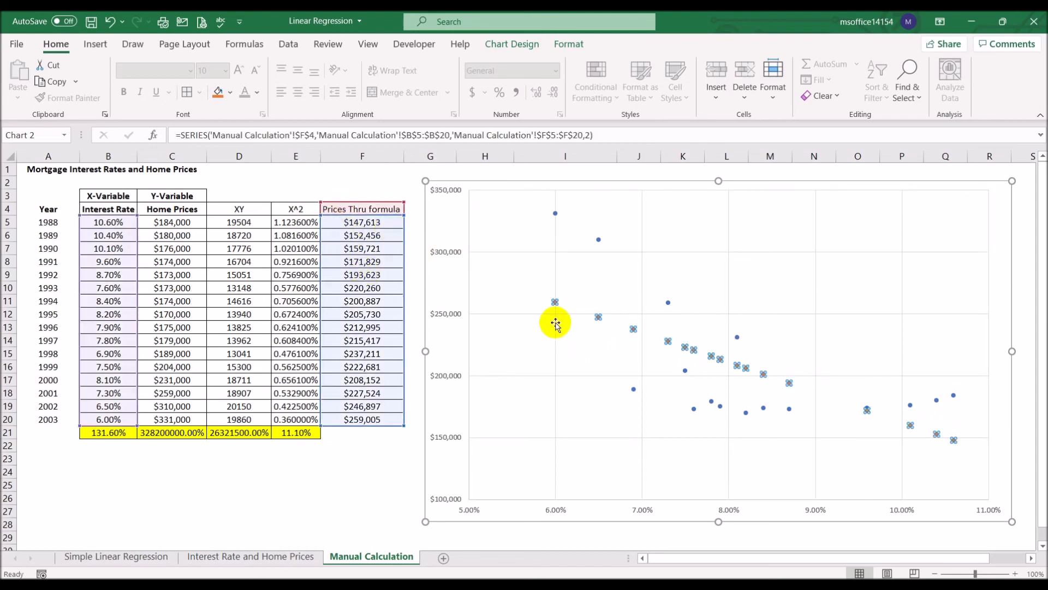
{"action": "right_click", "coordinate": [599, 317]}
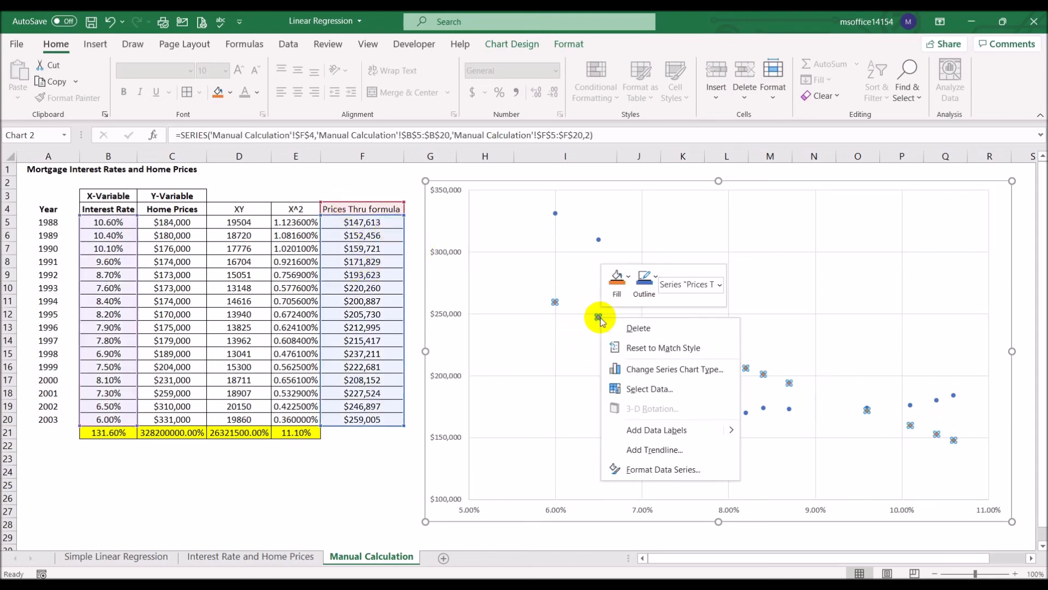
{"action": "left_click", "coordinate": [662, 469]}
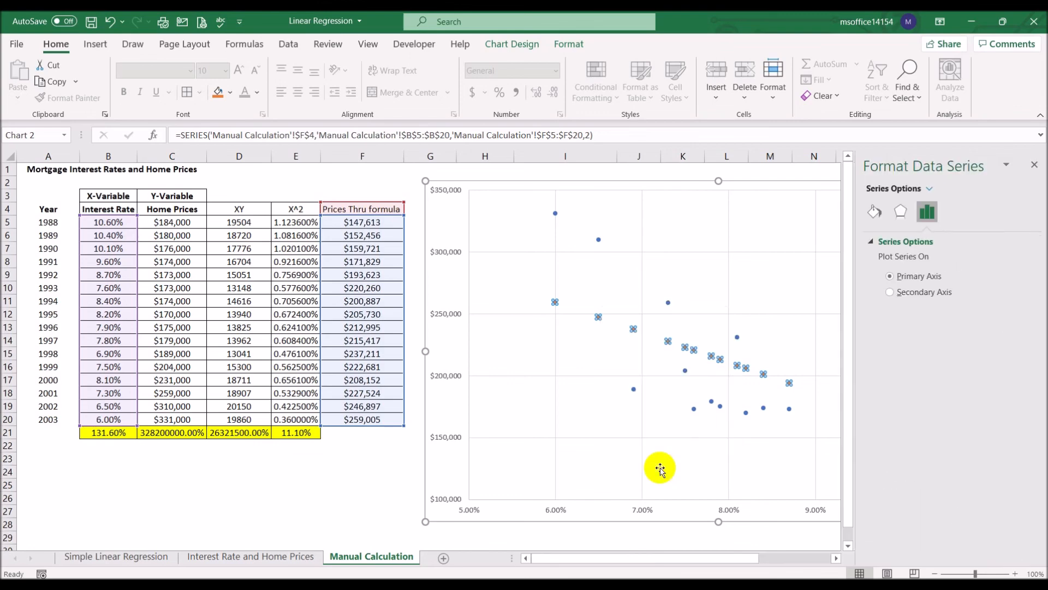
{"action": "left_click", "coordinate": [874, 212]}
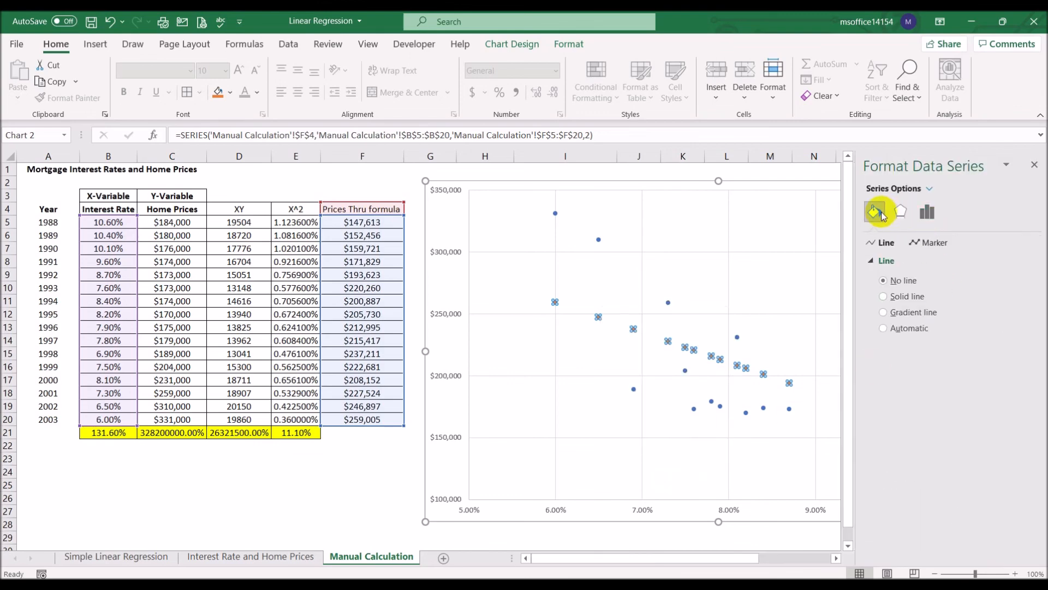
{"action": "left_click", "coordinate": [895, 298]}
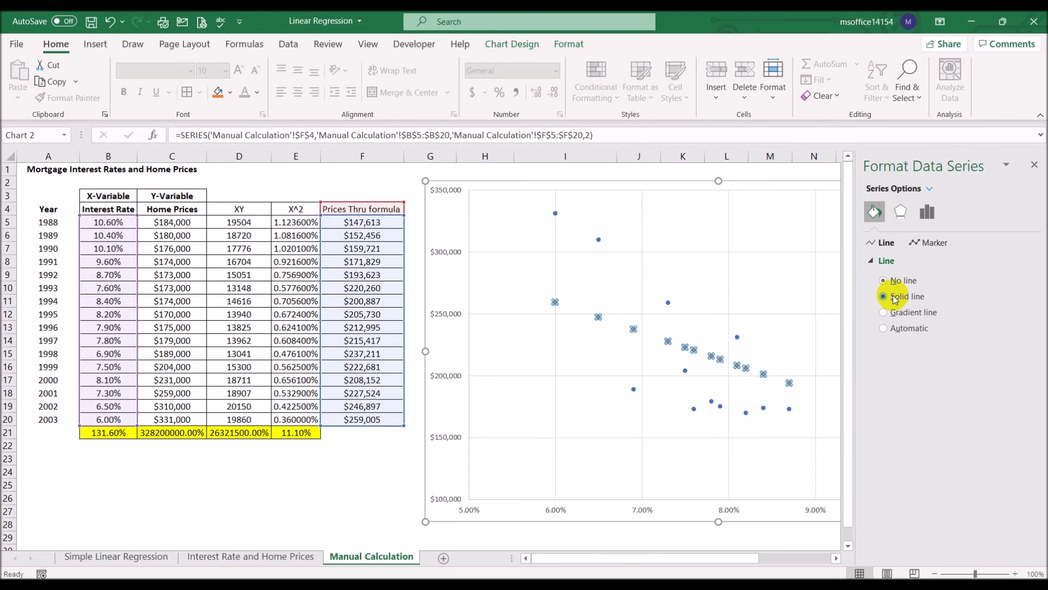
{"action": "left_click", "coordinate": [1034, 164]}
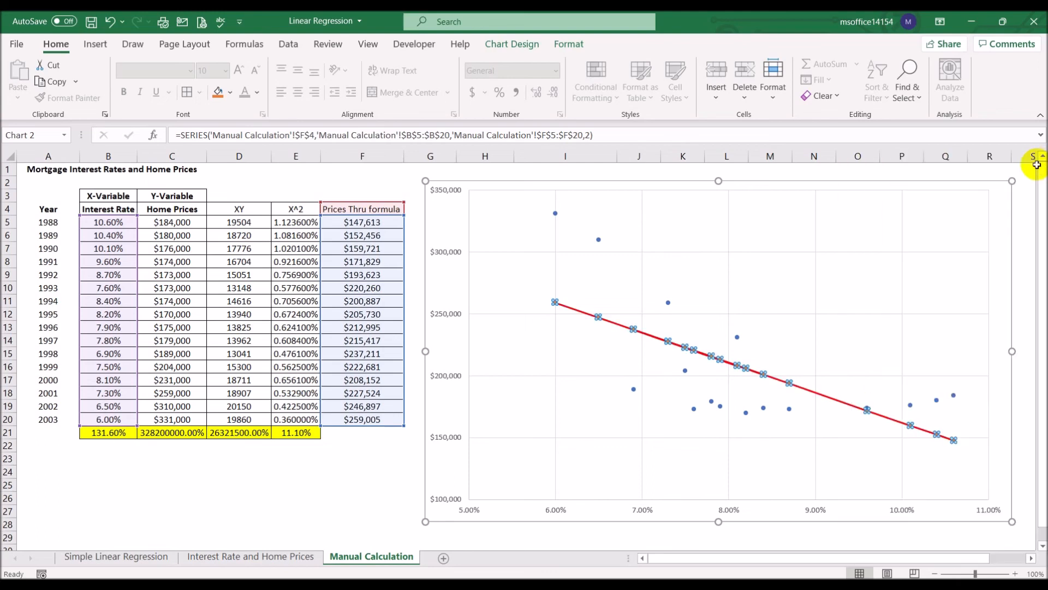
{"action": "left_click", "coordinate": [374, 478]}
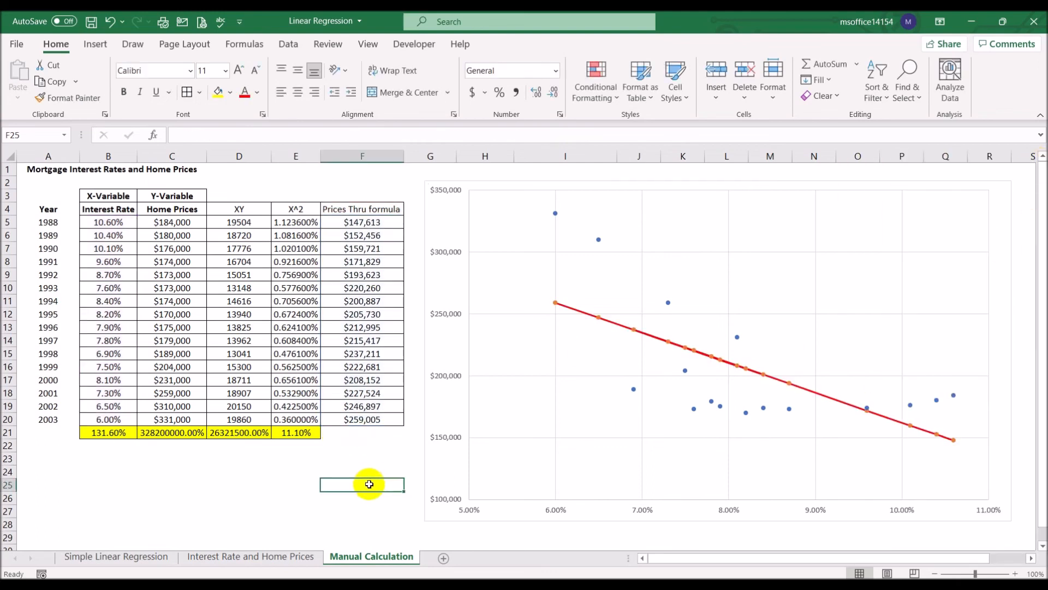
- Compare the formula-based line with the trendline chart on the Interest Rate and Home Prices sheet, and return to Manual Calculation
{"action": "left_click", "coordinate": [221, 557]}
{"action": "left_click", "coordinate": [342, 558]}
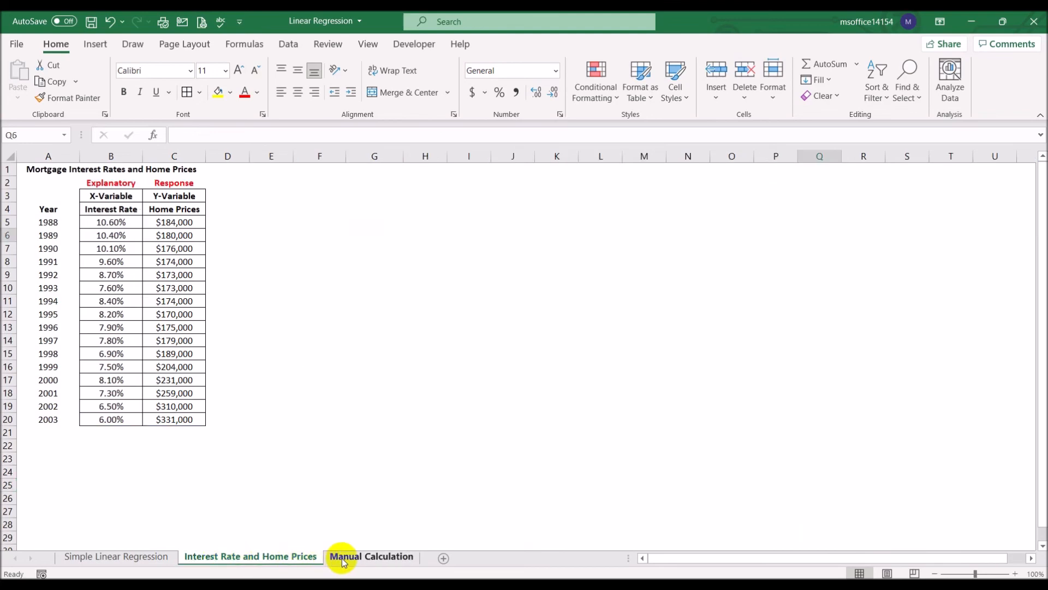
{"action": "left_click", "coordinate": [290, 556]}
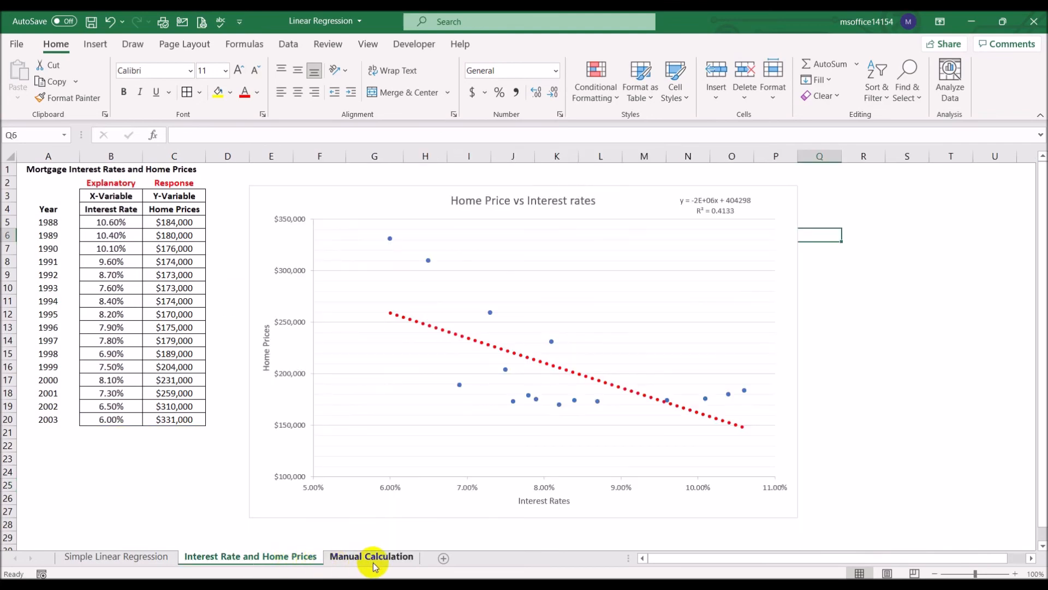
{"action": "left_click", "coordinate": [371, 558]}
{"action": "left_click", "coordinate": [290, 556]}
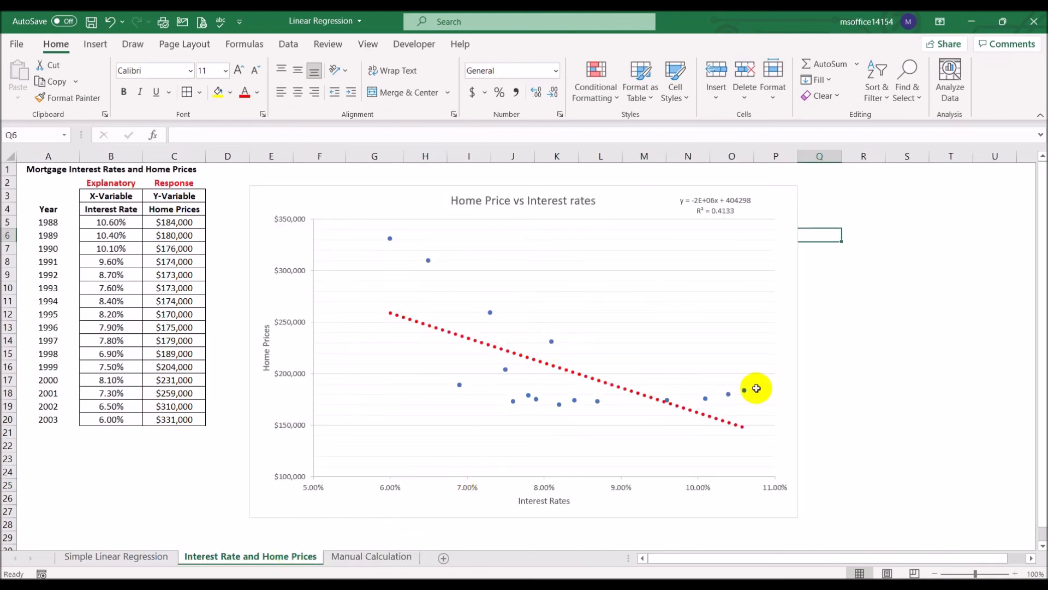
{"action": "left_click", "coordinate": [361, 555]}
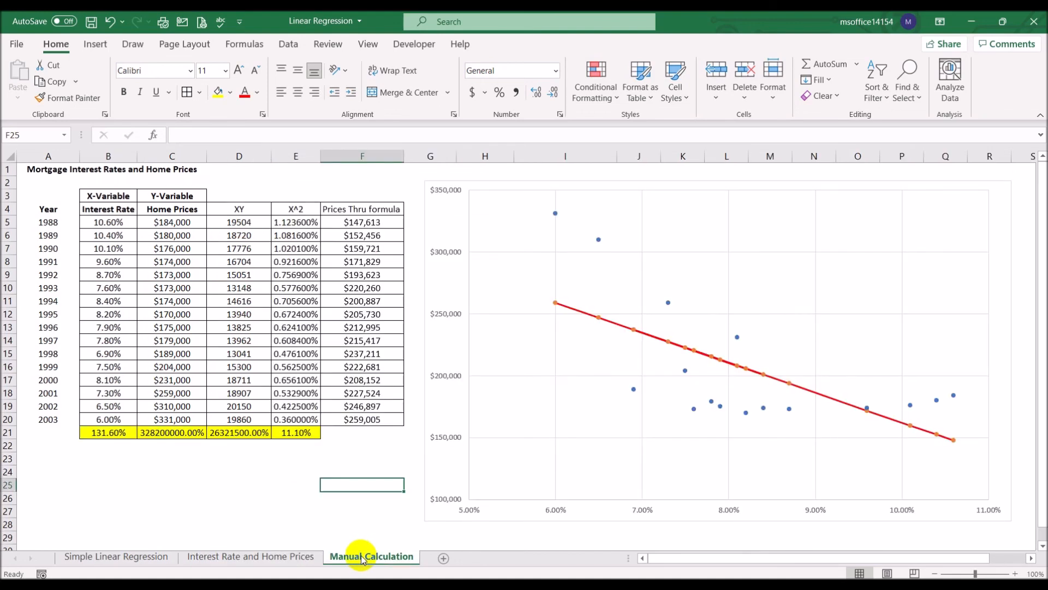
- Move the scatter chart down to view the a and b formulas behind it, and move it back up over them
{"action": "left_click_drag", "start_coordinate": [990, 219], "coordinate": [1001, 329]}
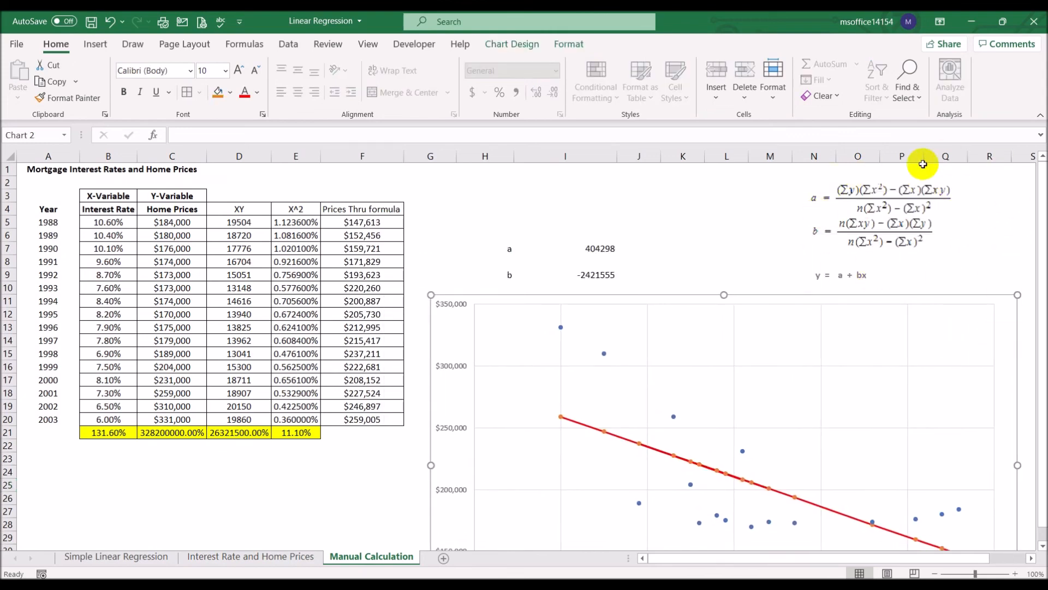
{"action": "left_click_drag", "start_coordinate": [1009, 340], "coordinate": [999, 228]}
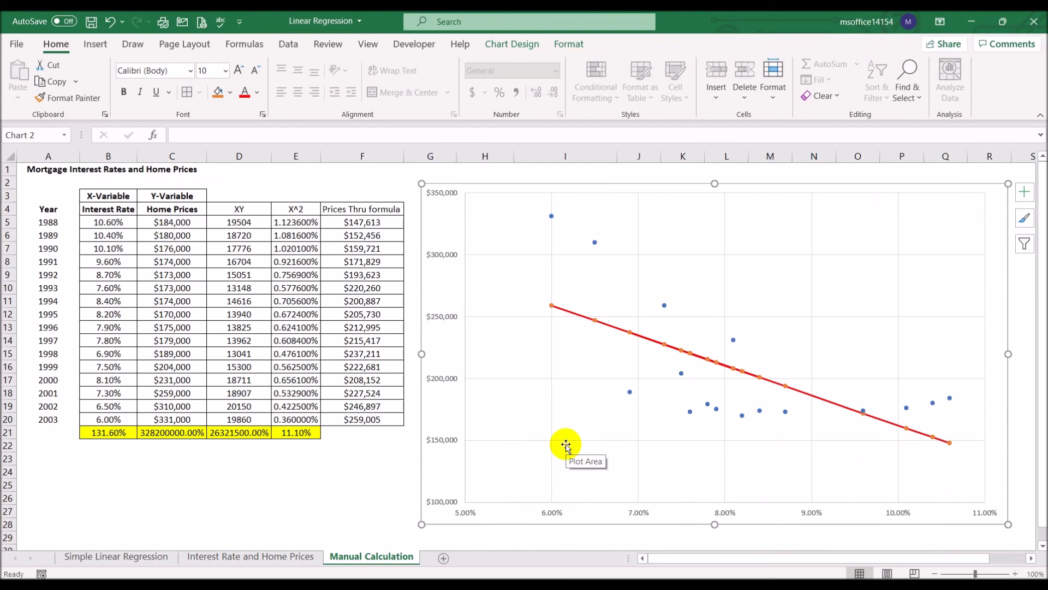